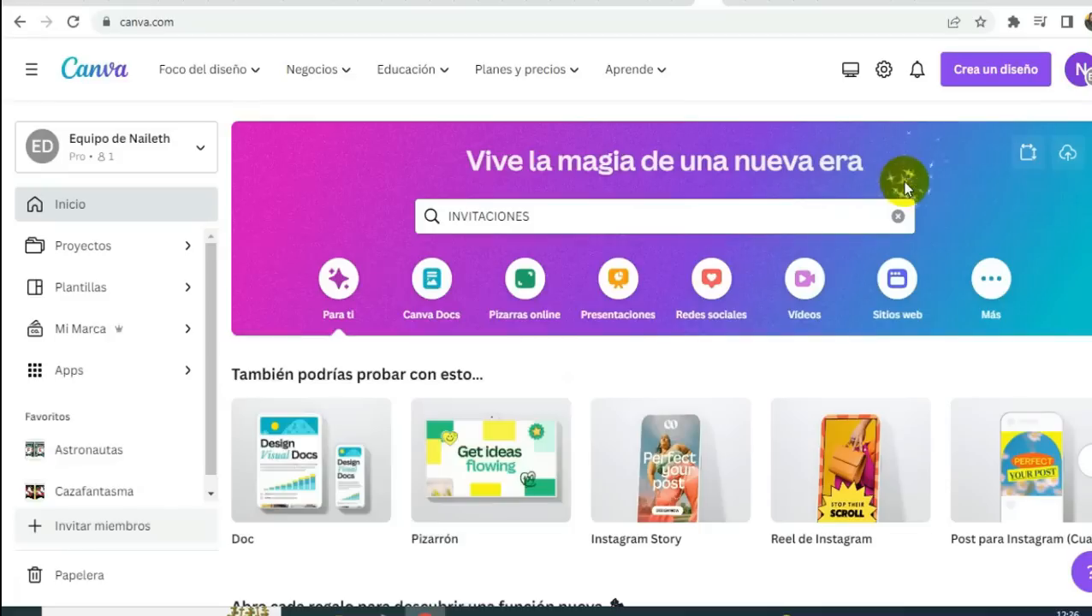
# - Create a new blank design in the Reel de Instagram format
pyautogui.click(995, 69)
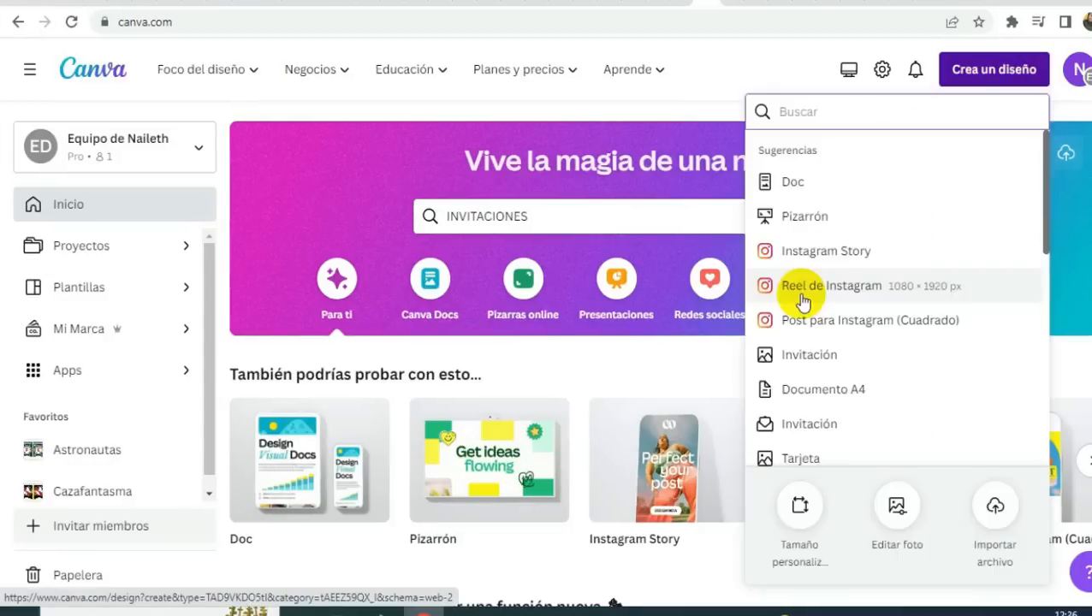
pyautogui.click(795, 56)
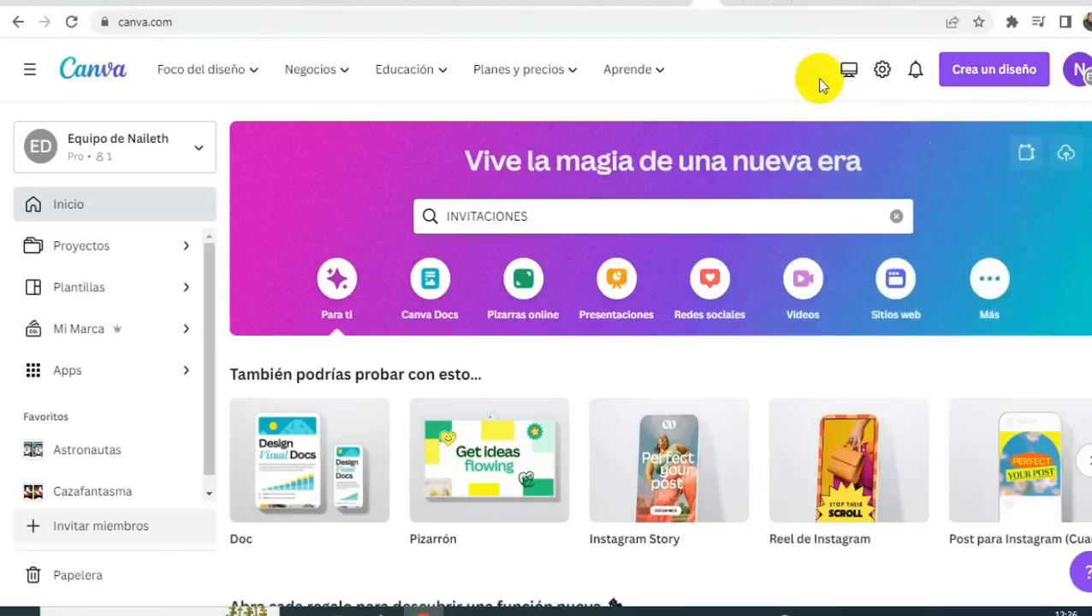
pyautogui.click(991, 73)
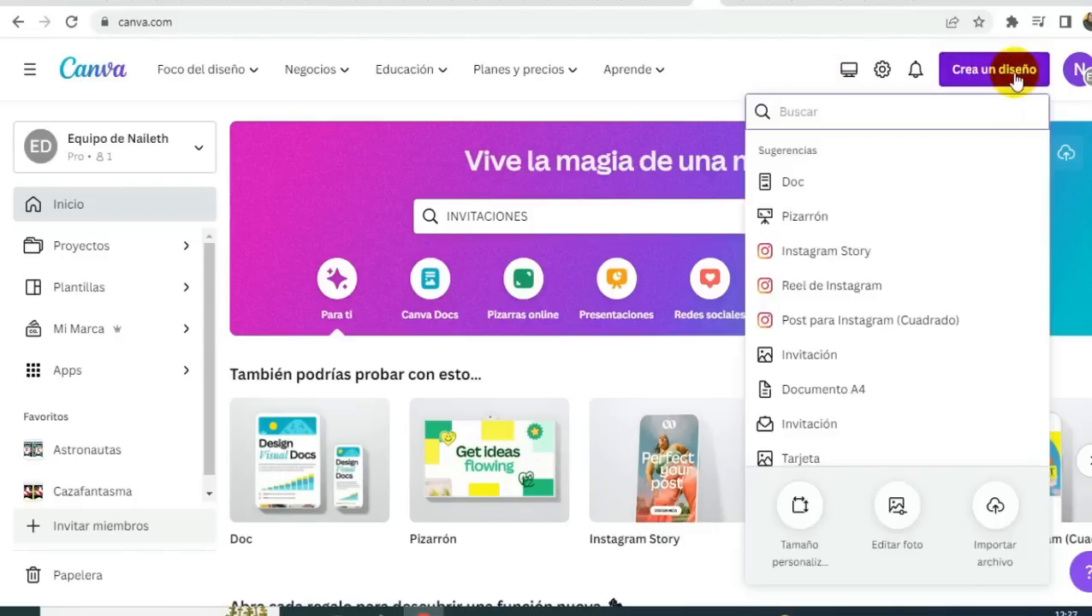
pyautogui.click(839, 291)
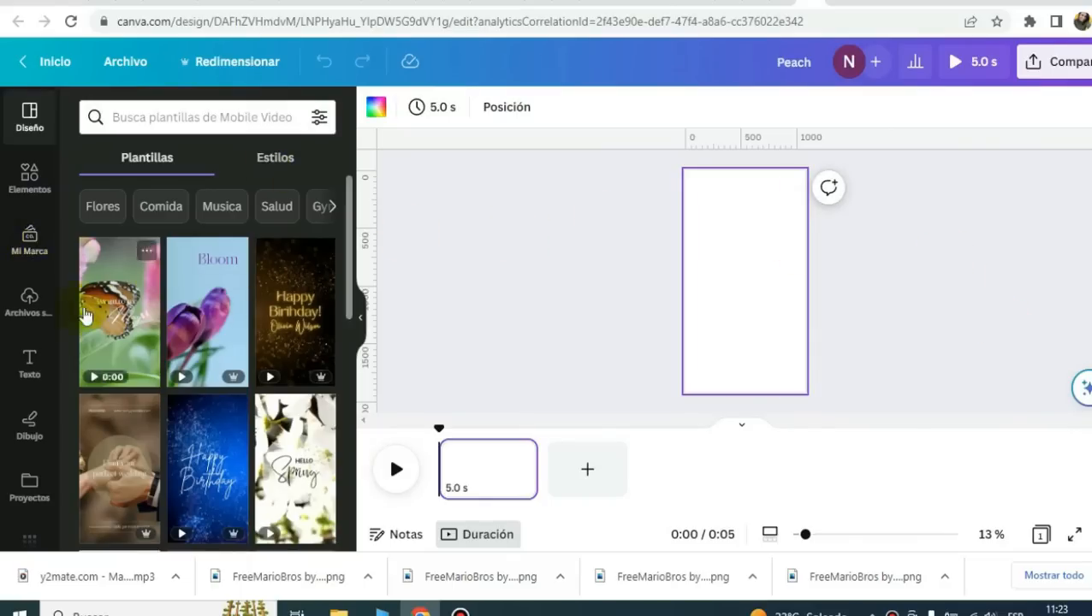
# - Fill the blank page with the uploaded blue-sky and brick-ground image as its background
pyautogui.click(26, 306)
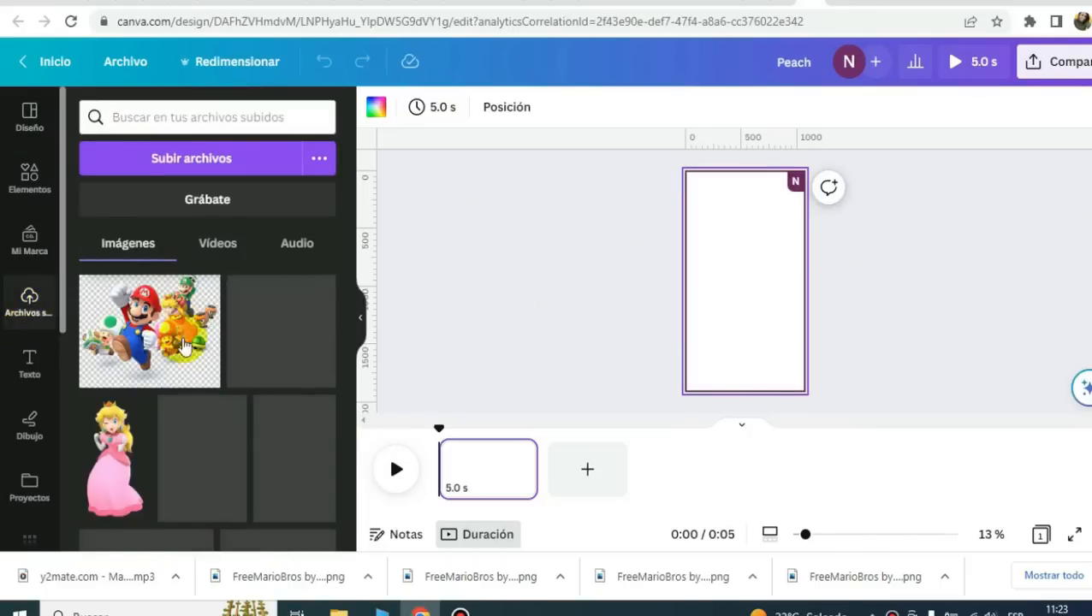
pyautogui.scroll(-1, 291, 360)
pyautogui.moveTo(297, 369)
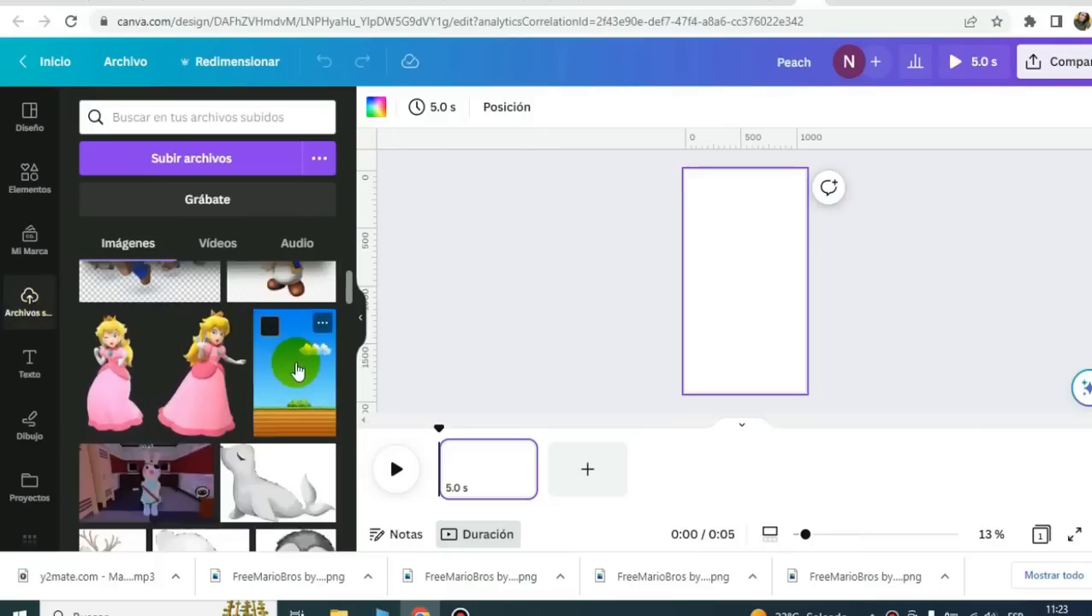
pyautogui.moveTo(297, 370); pyautogui.dragTo(769, 255)
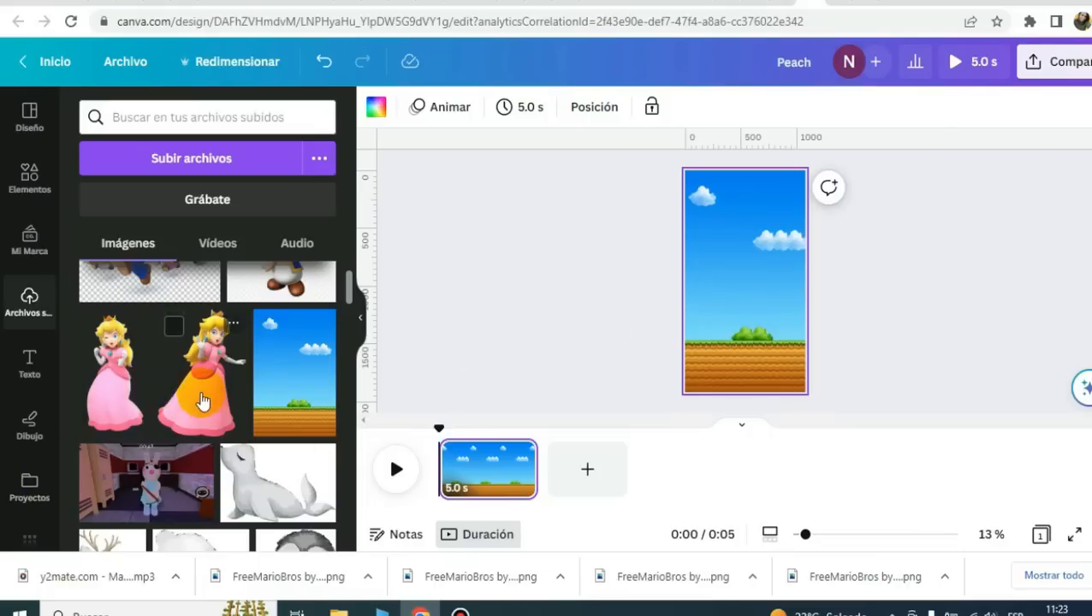
# - Upload the files in Descargas from "y2mate.com - Mario Princess Peach Video Invitation" through "c679c294f3c29b2489a7795d346628e7"
pyautogui.scroll(2, 200, 343)
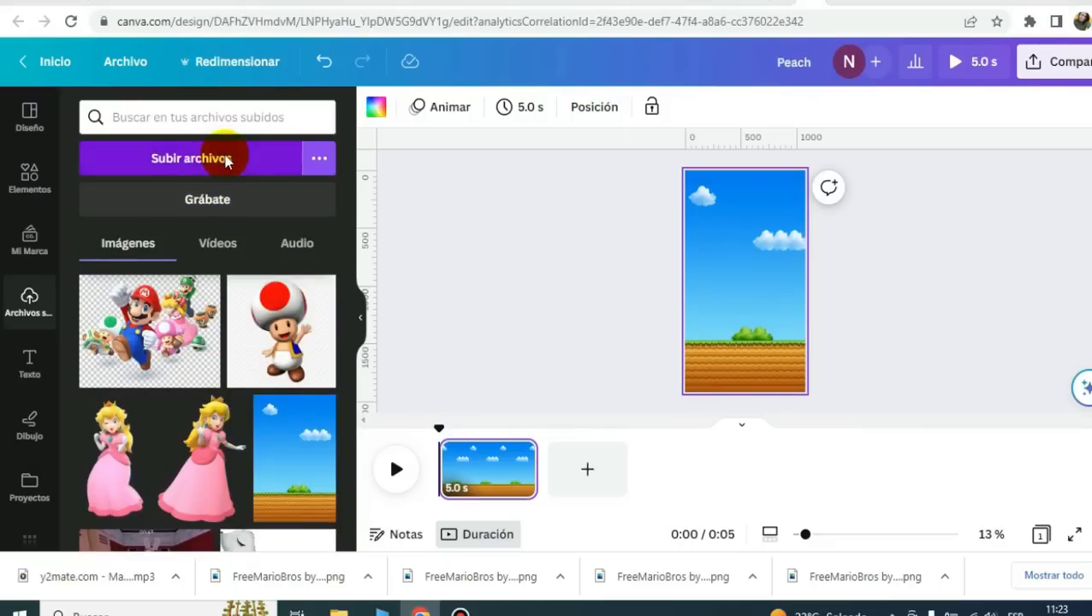
pyautogui.click(227, 162)
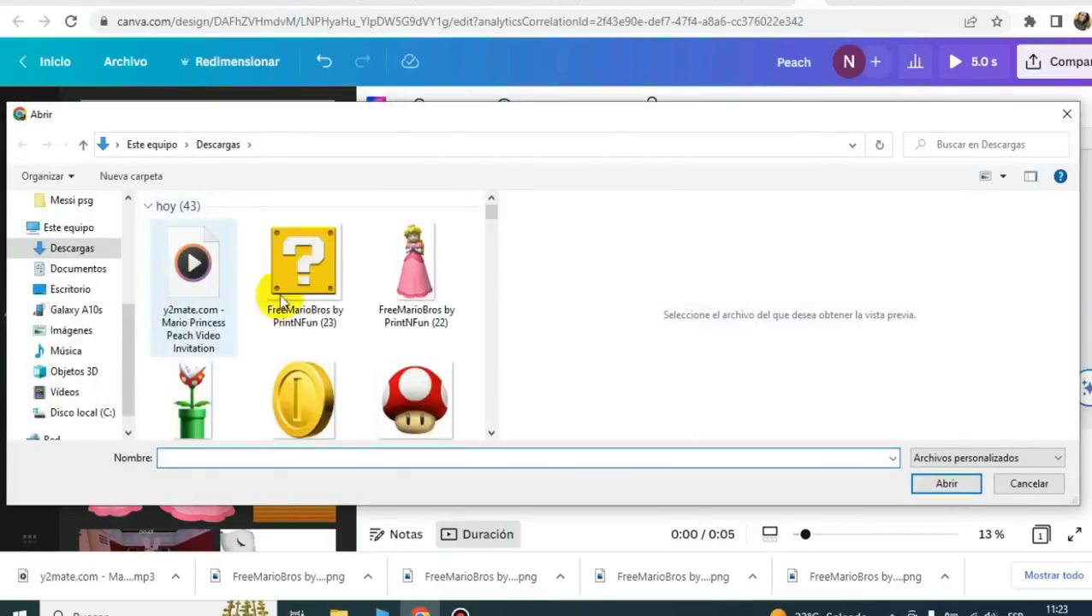
pyautogui.click(227, 285)
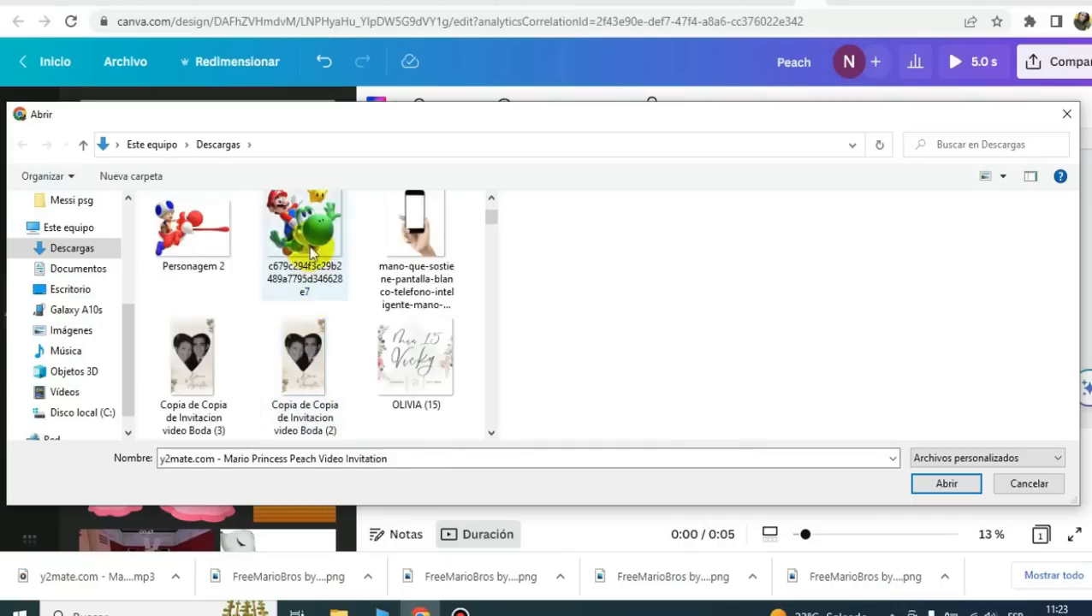
pyautogui.keyDown('shift'); pyautogui.click(312, 239); pyautogui.keyUp('shift')
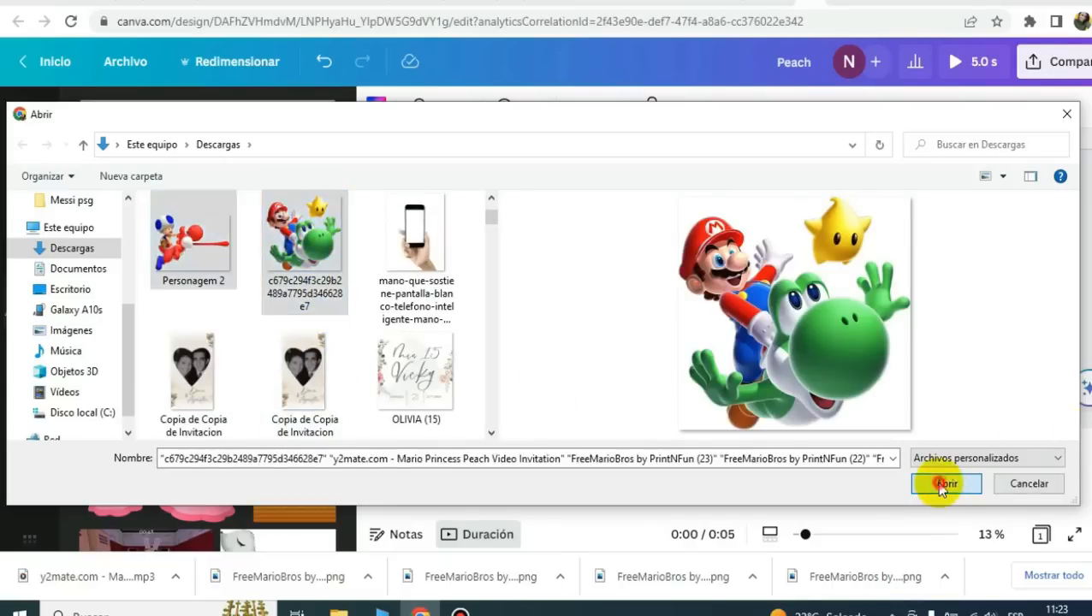
pyautogui.click(945, 483)
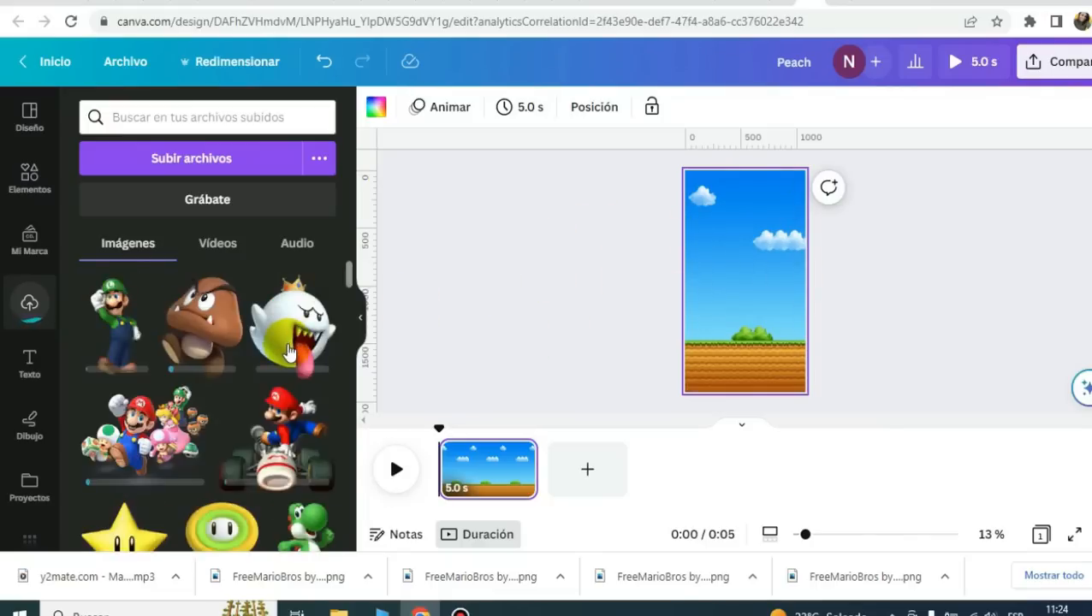
# - Add the uploaded jumping Luigi image, shrink it, flip it horizontally and place it at the page's right edge over the cloud
pyautogui.scroll(-5, 283, 368)
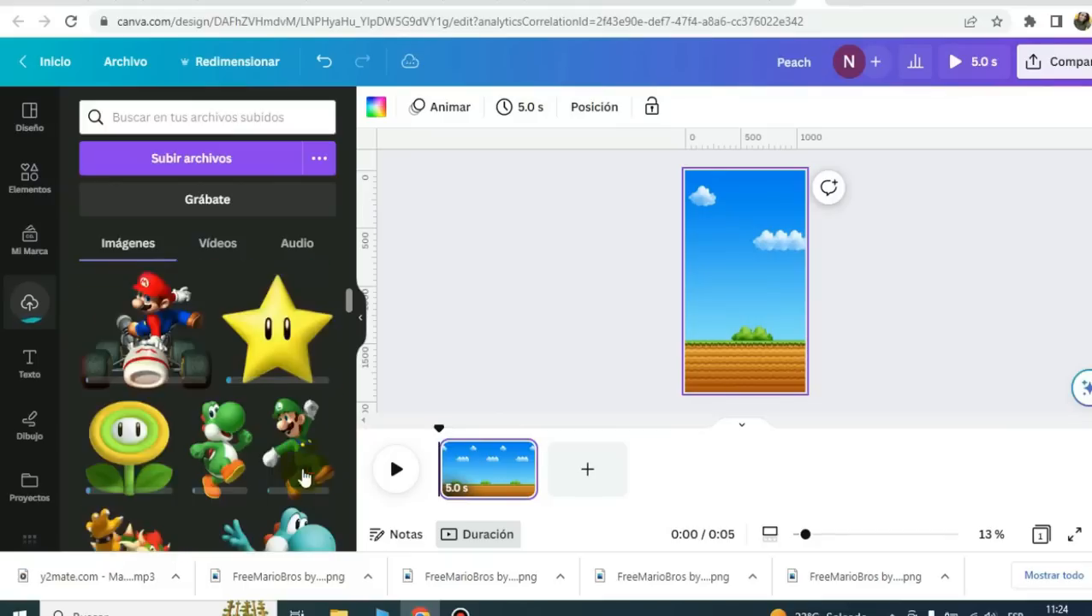
pyautogui.scroll(-5, 324, 412)
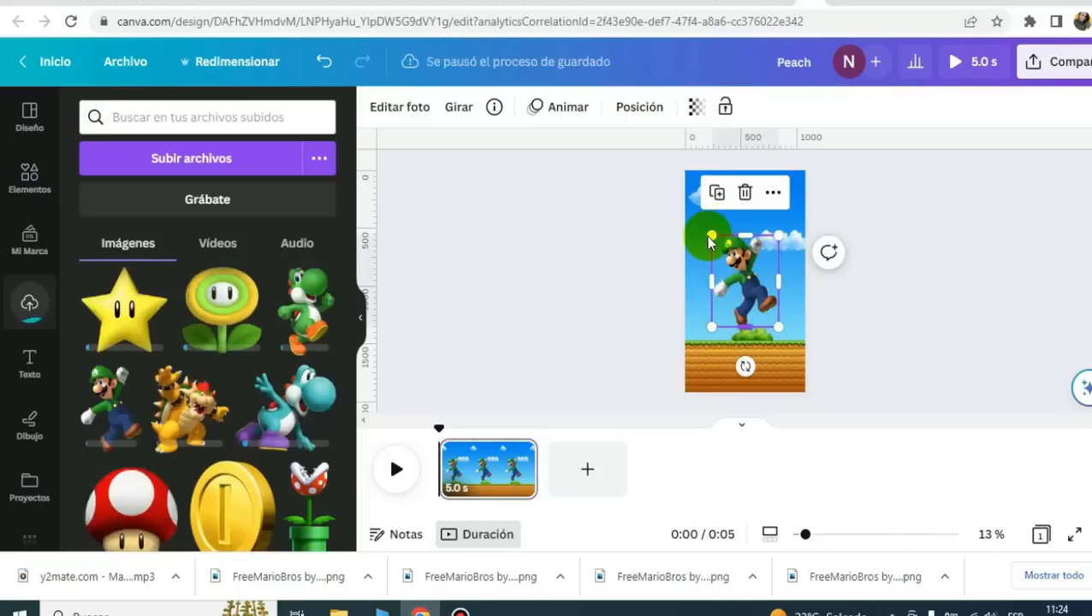
pyautogui.moveTo(778, 326); pyautogui.dragTo(719, 257)
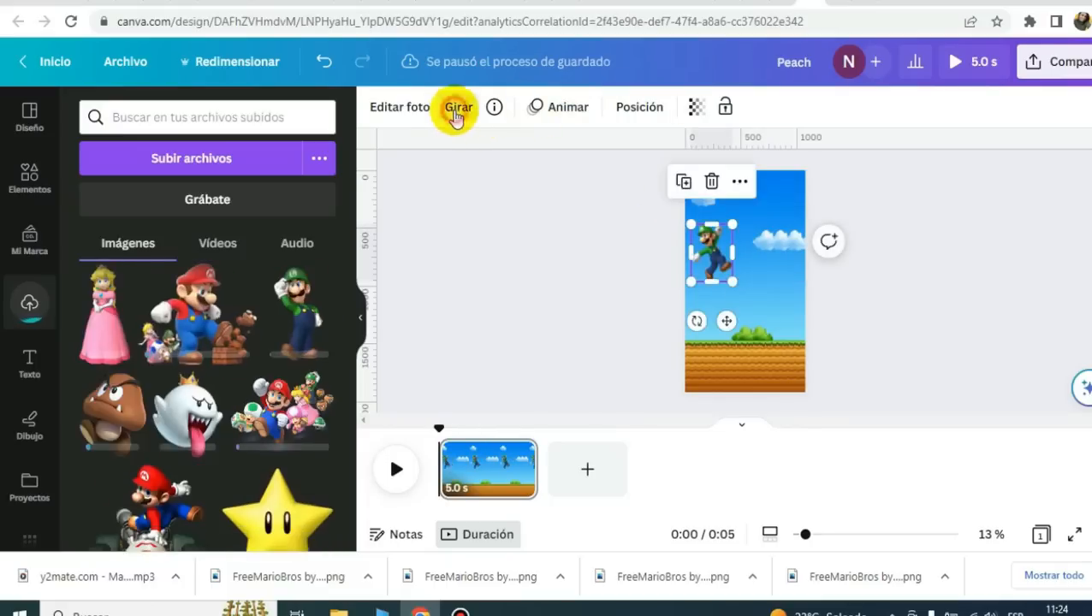
pyautogui.click(456, 108)
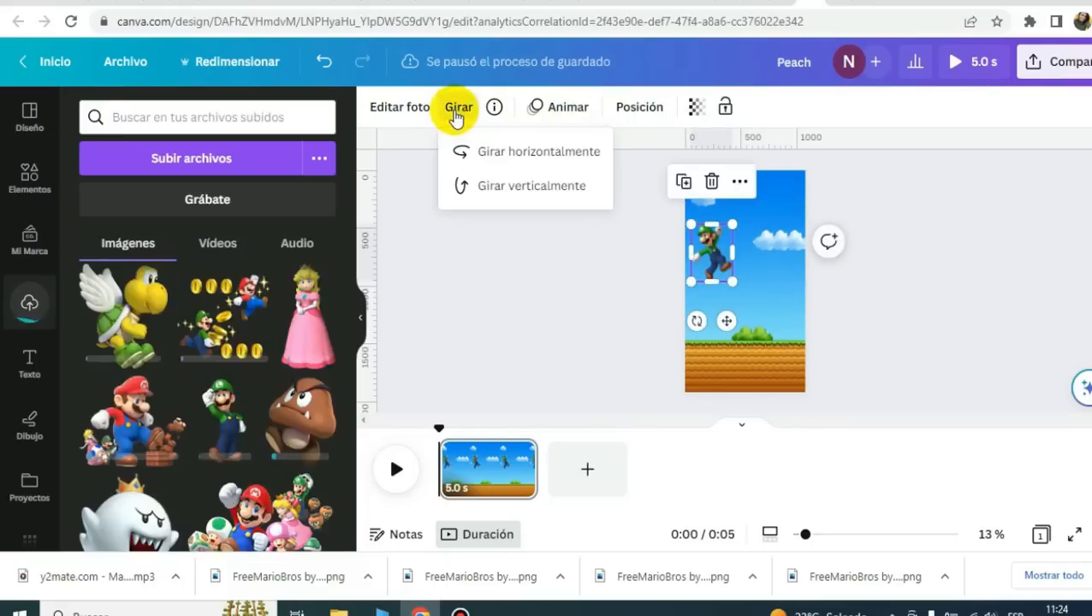
pyautogui.click(477, 152)
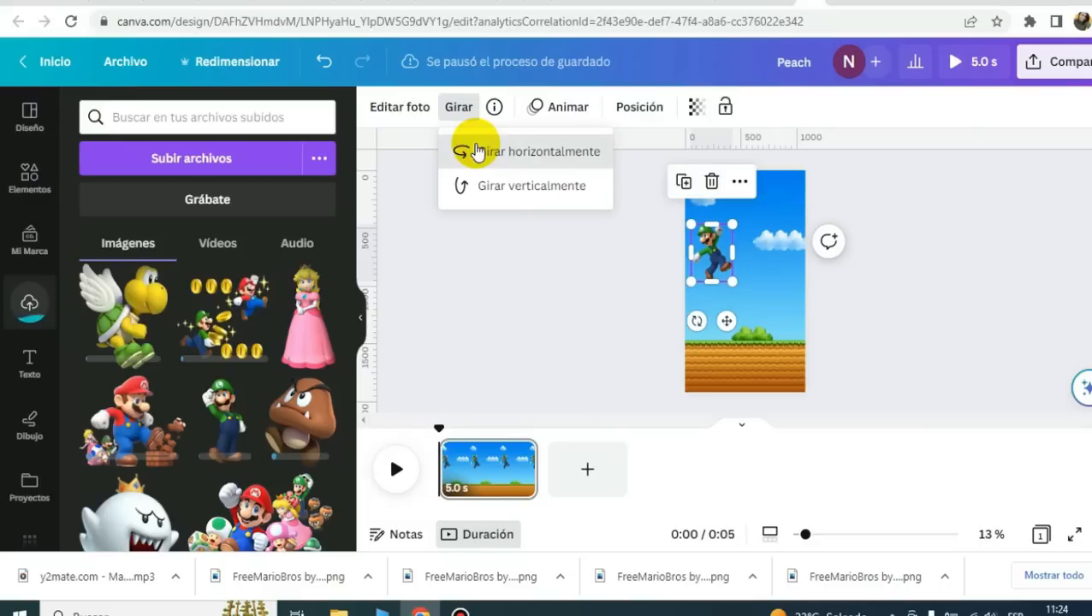
pyautogui.click(740, 248)
pyautogui.moveTo(740, 248); pyautogui.dragTo(813, 248)
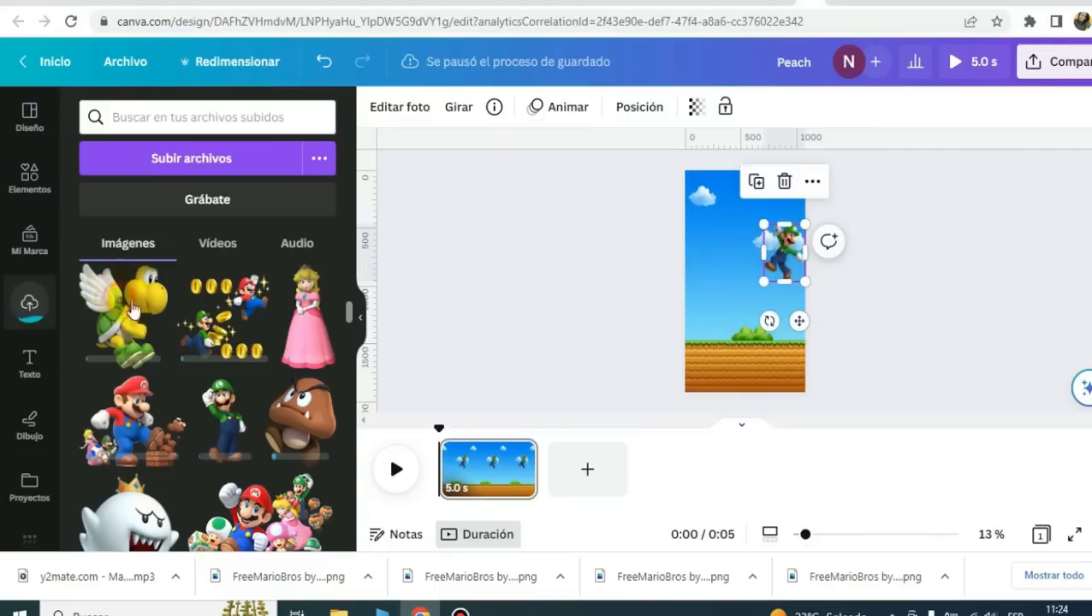
# - Add the winged turtle image, shrink it and place it in the page's upper-left corner
pyautogui.click(111, 338)
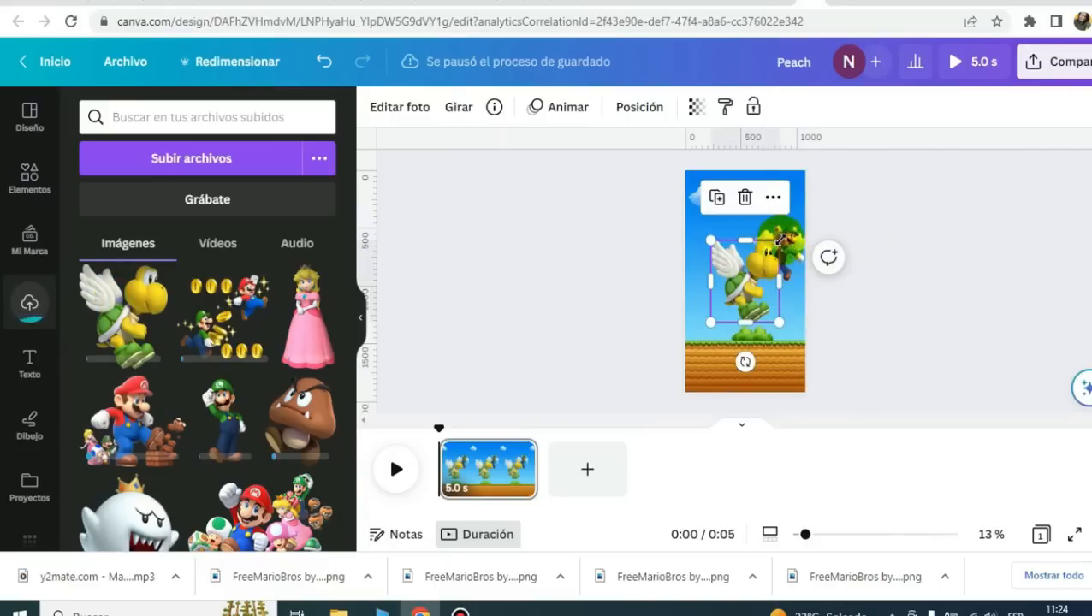
pyautogui.moveTo(779, 241); pyautogui.dragTo(720, 275)
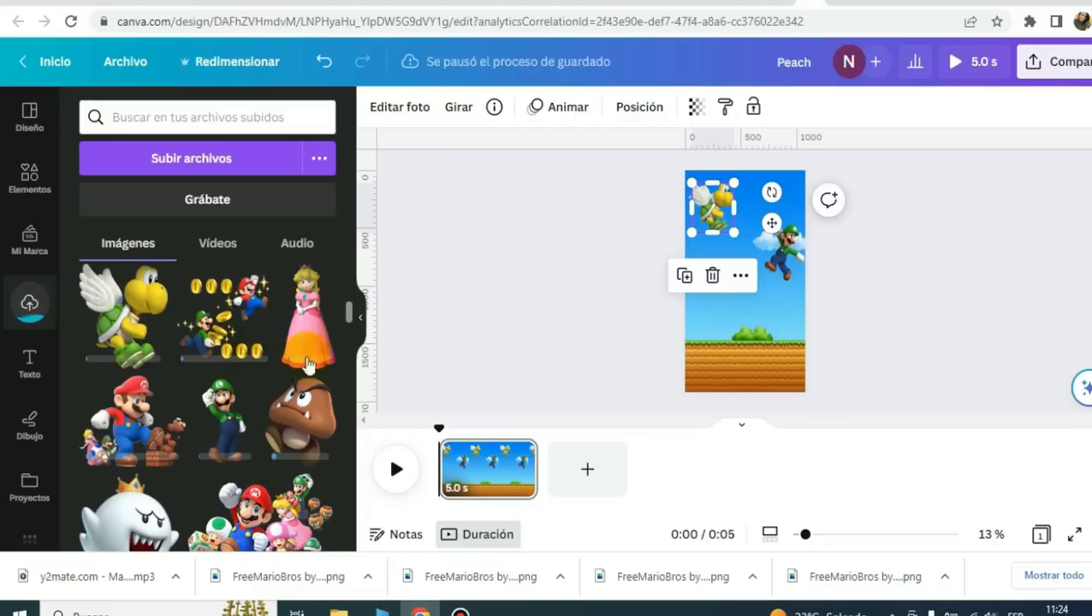
# - Enlarge the background image within its crop so only a thin strip of ground remains along the page's lower edge
pyautogui.click(777, 347)
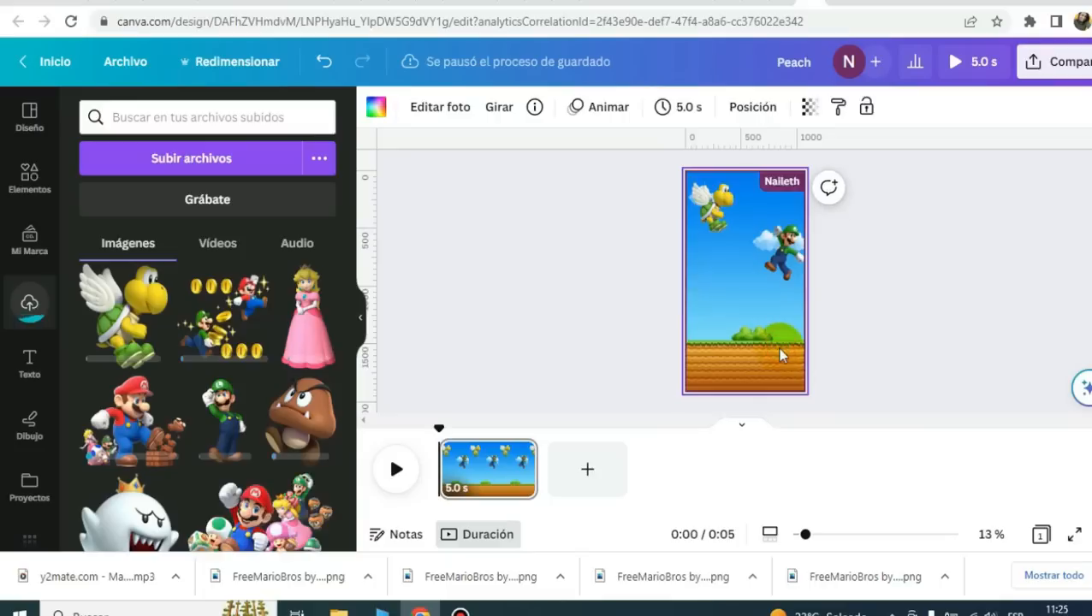
pyautogui.click(774, 356)
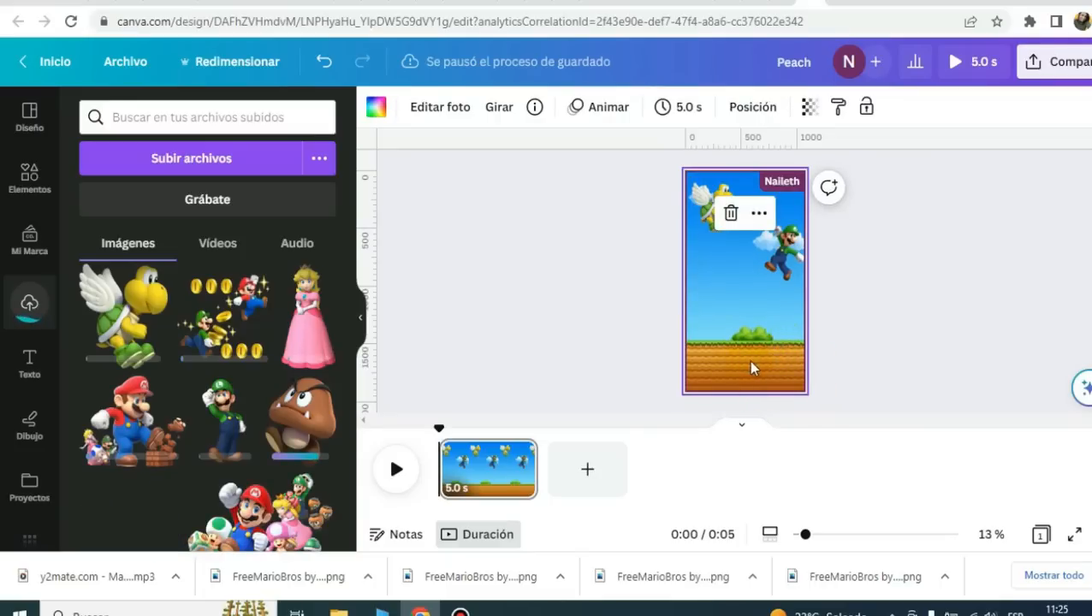
pyautogui.doubleClick(748, 360)
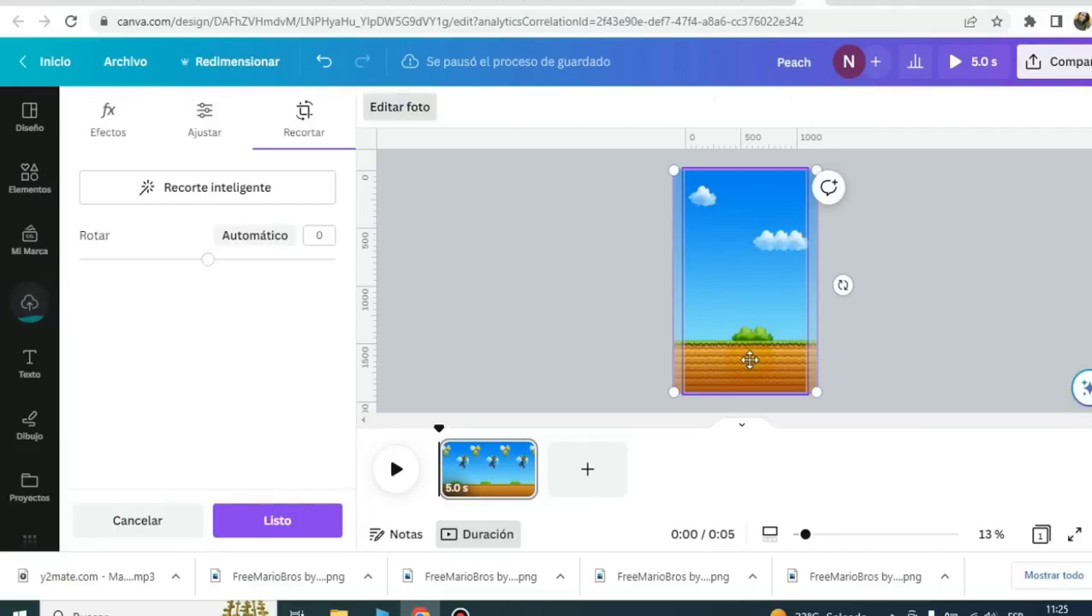
pyautogui.moveTo(674, 390); pyautogui.dragTo(667, 422)
pyautogui.click(967, 332)
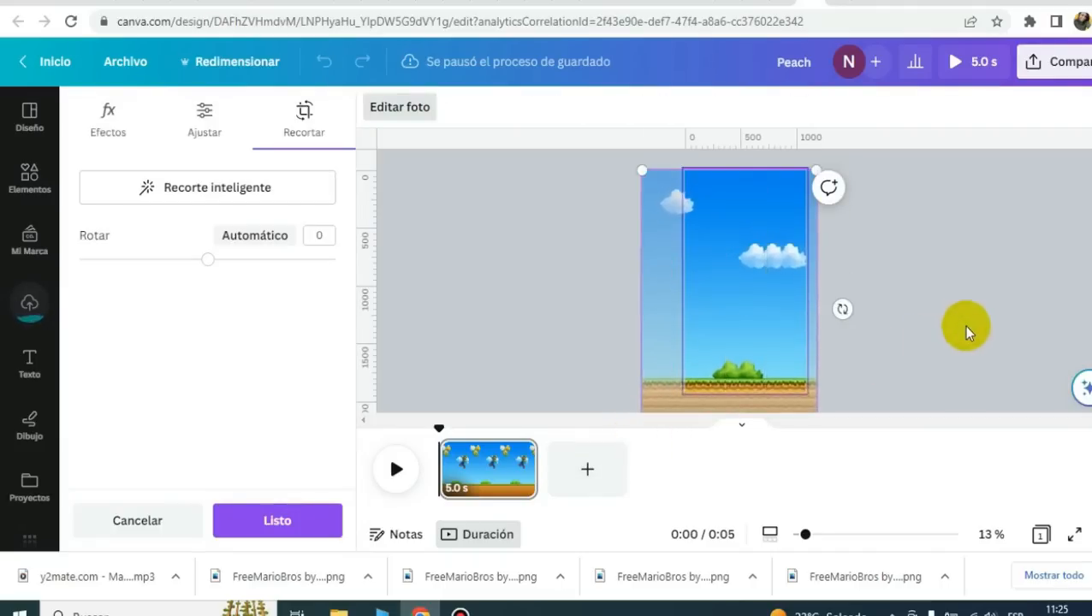
pyautogui.click(969, 297)
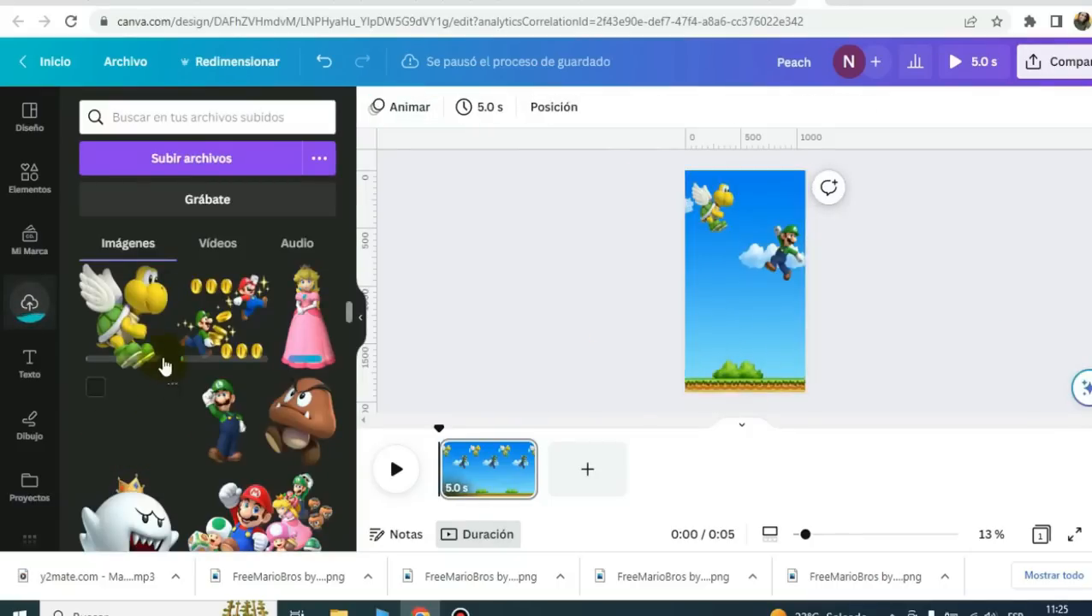
# - Add the crowned ghost image, shrink it and place it at the page's left edge below the winged turtle
pyautogui.scroll(-3, 163, 368)
pyautogui.scroll(1, 137, 377)
pyautogui.moveTo(137, 376); pyautogui.dragTo(744, 274)
pyautogui.moveTo(779, 240); pyautogui.dragTo(738, 307)
pyautogui.moveTo(739, 360); pyautogui.dragTo(718, 316)
# - Add the yellow star image, shrink it and place it near the page's top, beside the winged turtle
pyautogui.moveTo(274, 488); pyautogui.dragTo(728, 308)
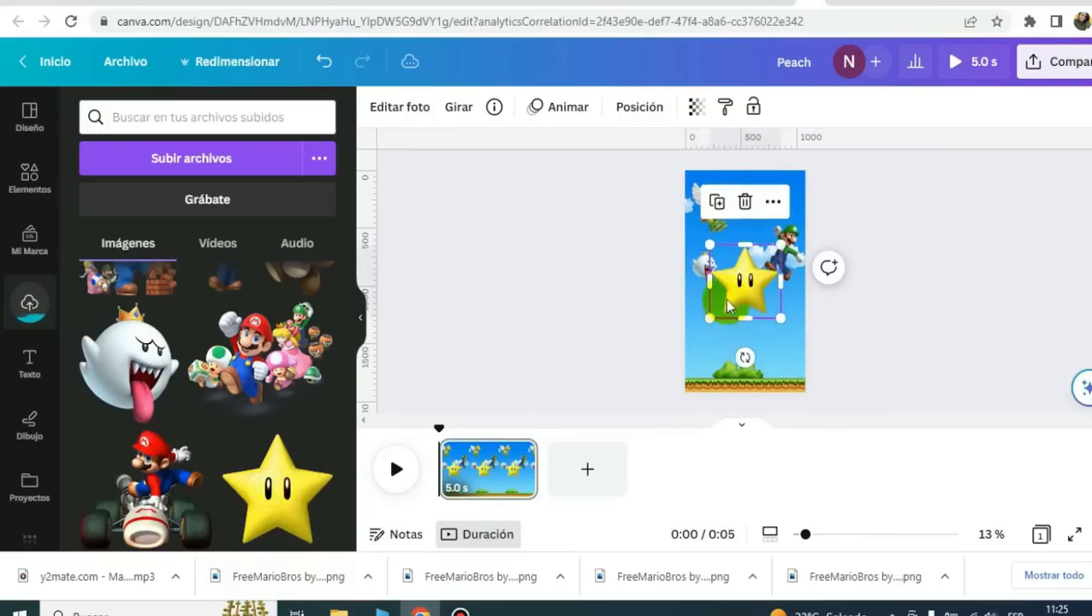
pyautogui.moveTo(710, 246); pyautogui.dragTo(762, 293)
pyautogui.moveTo(785, 356); pyautogui.dragTo(773, 240)
# - Add the gold coin image, shrink it and place it in the page's upper-right corner beside the star
pyautogui.scroll(-2, 241, 402)
pyautogui.scroll(-2, 240, 400)
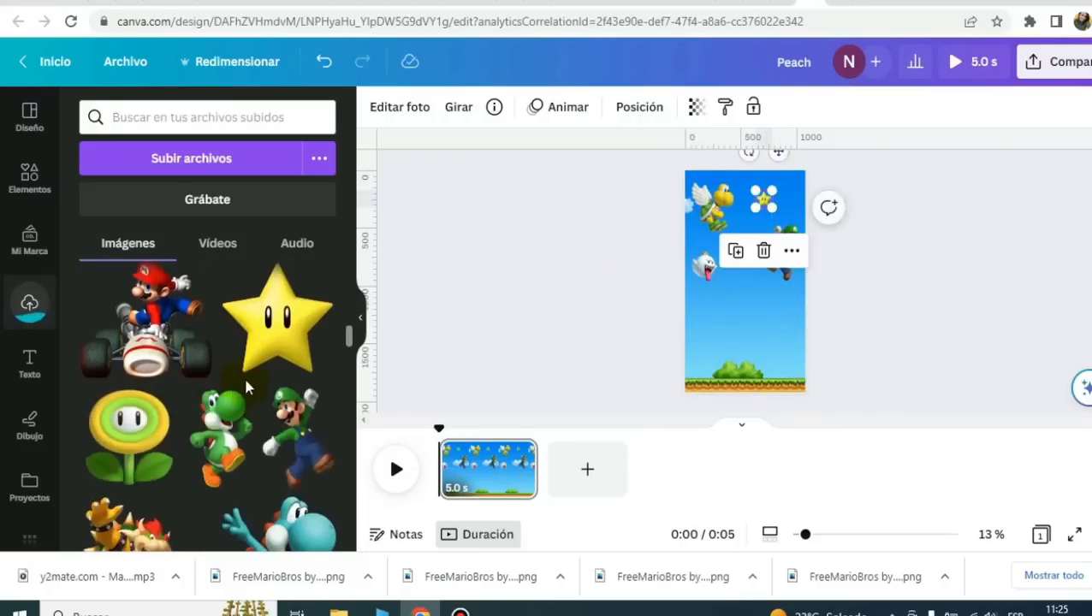
pyautogui.scroll(-5, 243, 381)
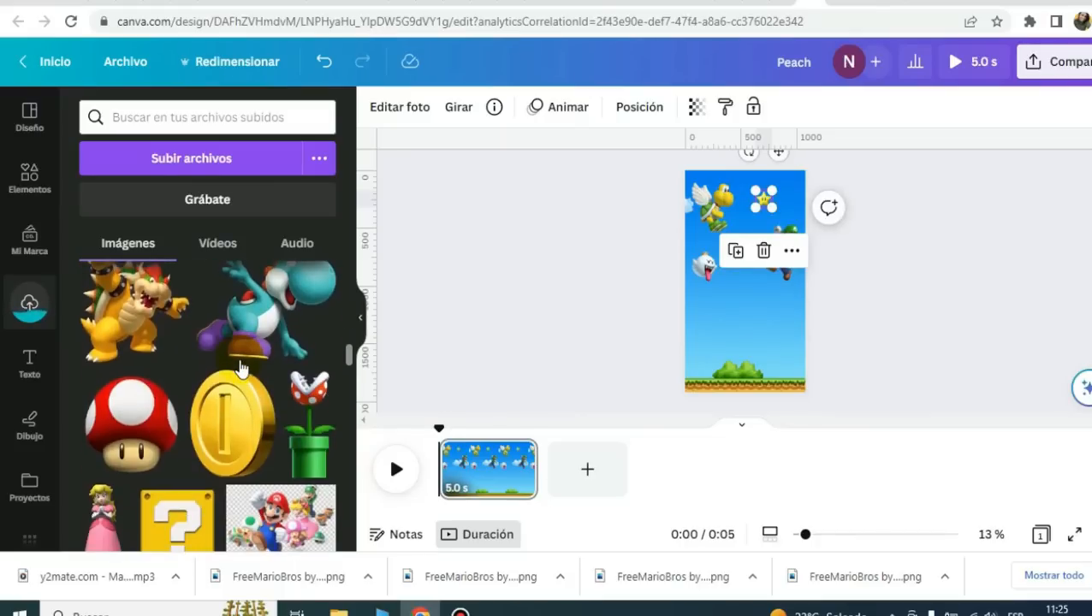
pyautogui.moveTo(238, 406); pyautogui.dragTo(744, 283)
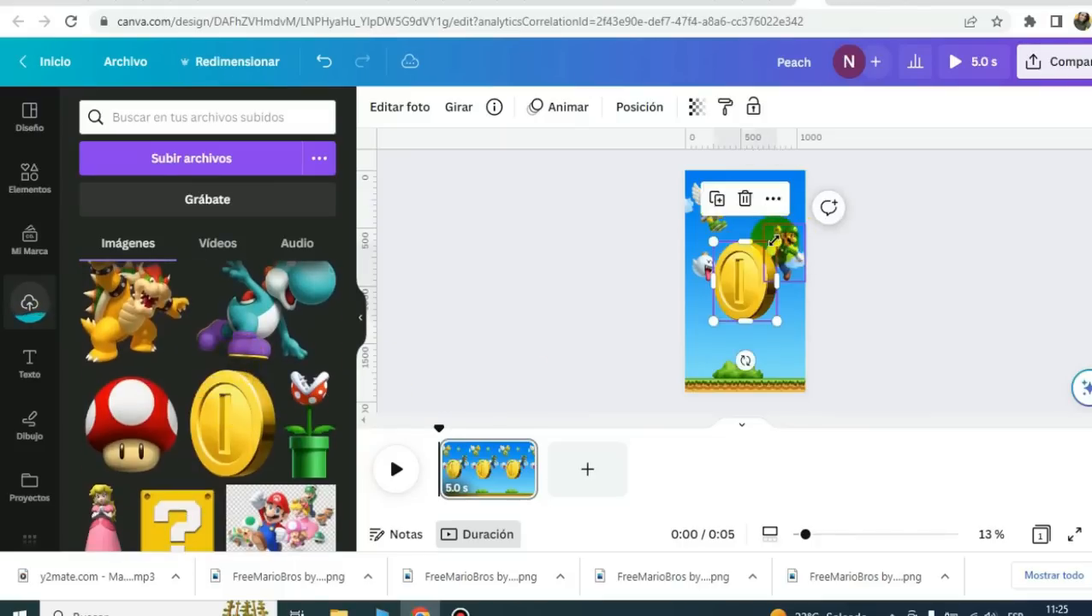
pyautogui.press('Delete')
# - Add the Princess Peach image with the outstretched arm and stand her on the ground in the page's lower middle
pyautogui.scroll(-3, 205, 402)
pyautogui.click(219, 462)
pyautogui.moveTo(695, 256); pyautogui.dragTo(704, 273)
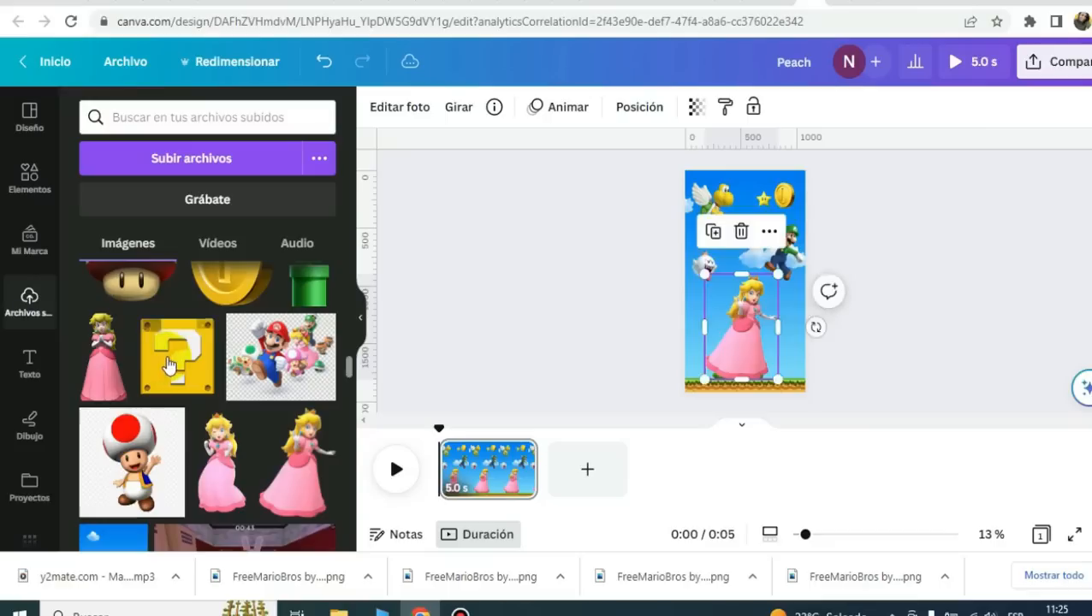
# - Add the yellow question-mark block, shrink it and place it to the left of Princess Peach, below the ghost
pyautogui.moveTo(708, 243); pyautogui.dragTo(758, 293)
pyautogui.moveTo(770, 305); pyautogui.dragTo(726, 352)
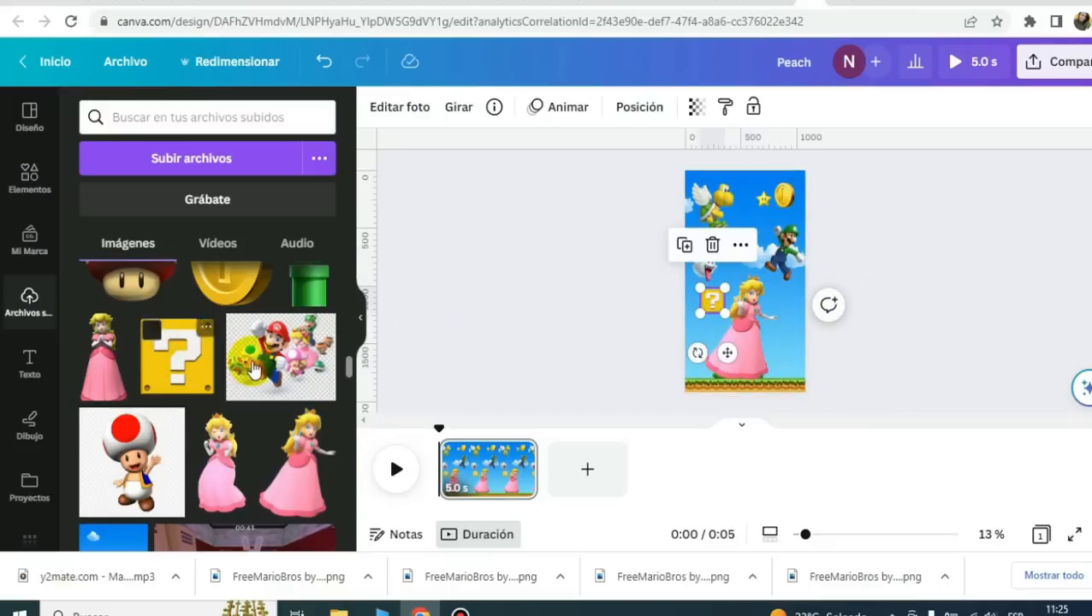
# - Add the piranha plant in the green pipe, shrink it and stand it on the ground to the right of Princess Peach
pyautogui.scroll(2, 257, 360)
pyautogui.click(310, 334)
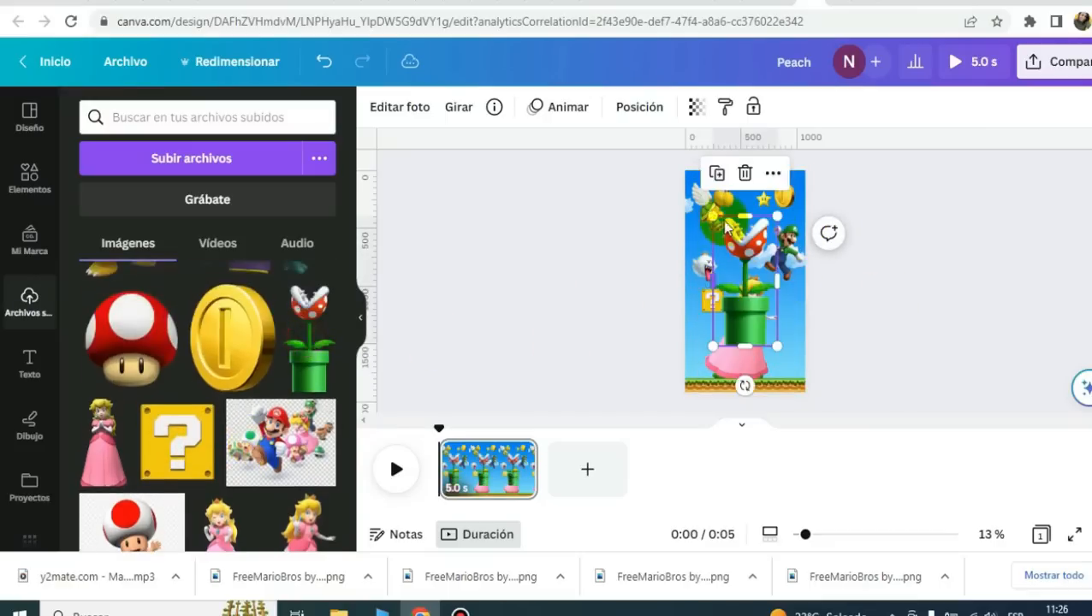
pyautogui.moveTo(712, 214); pyautogui.dragTo(741, 274)
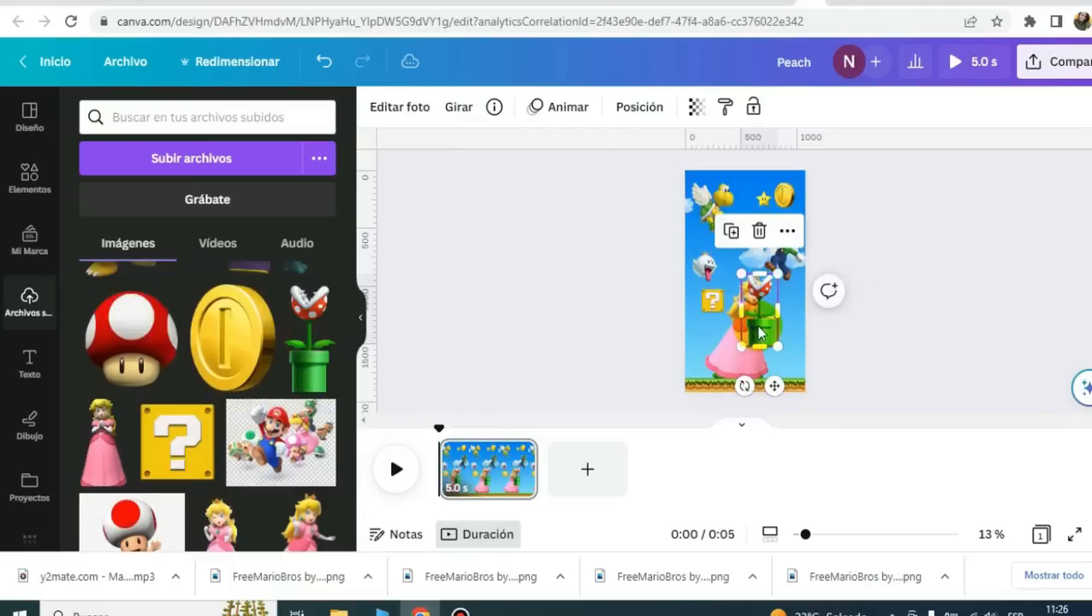
pyautogui.moveTo(760, 336); pyautogui.dragTo(778, 370)
pyautogui.moveTo(753, 304); pyautogui.dragTo(799, 360)
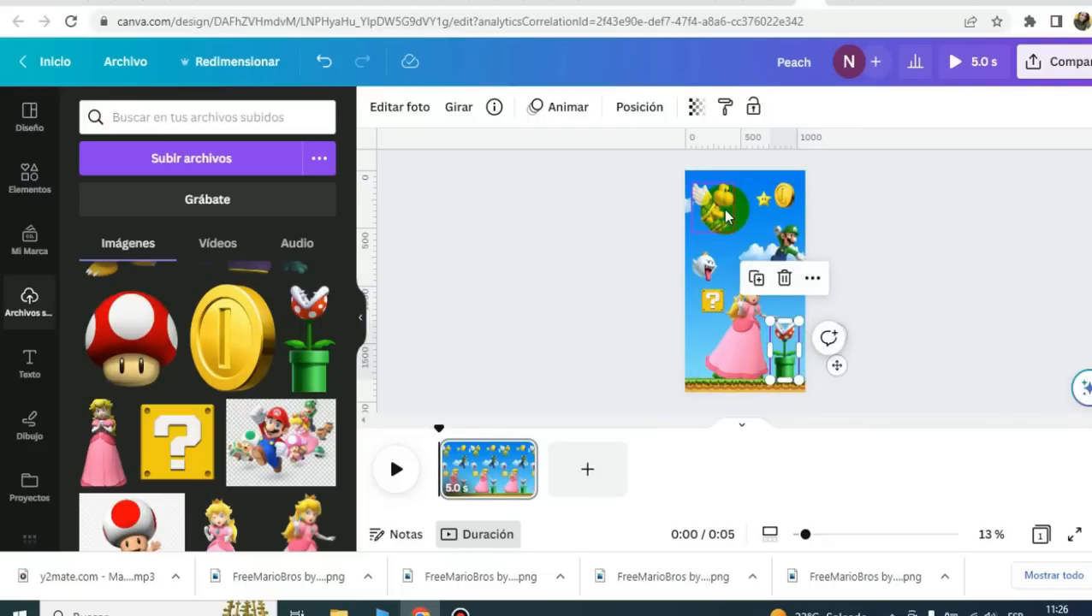
# - Replace the winged Koopa with the image of Mario riding Yoshi, placed in the page's upper-left corner
pyautogui.scroll(2, 217, 389)
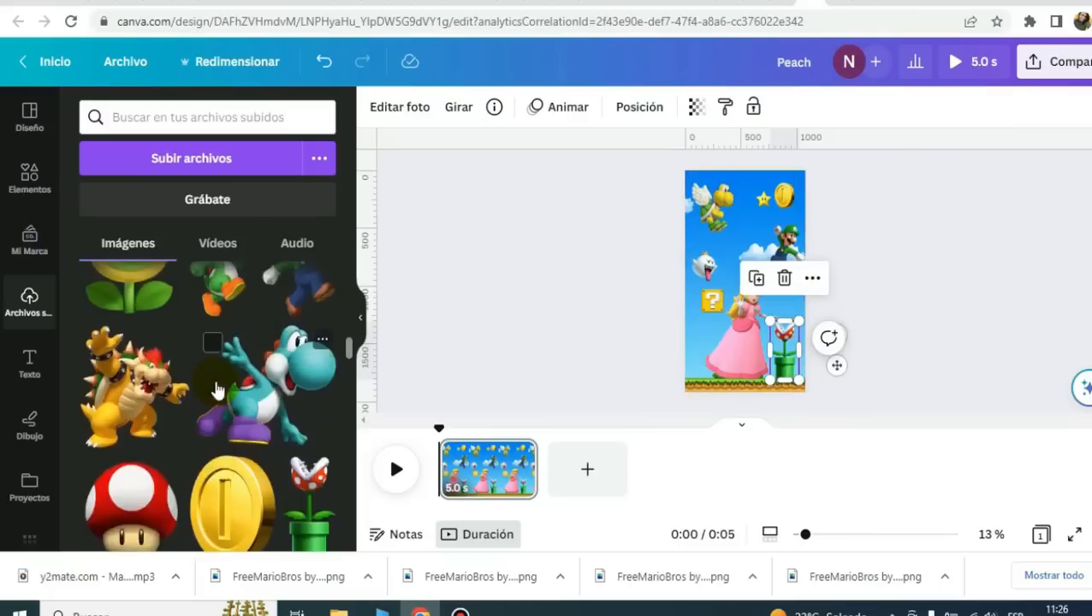
pyautogui.scroll(2, 217, 390)
pyautogui.scroll(3, 267, 422)
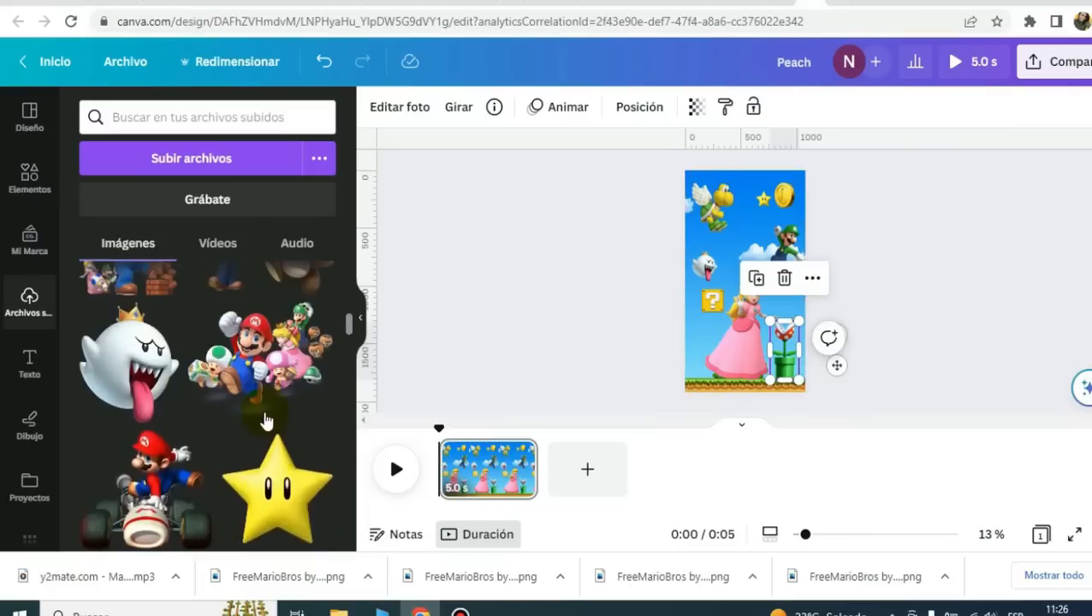
pyautogui.scroll(3, 267, 421)
pyautogui.scroll(-1, 267, 421)
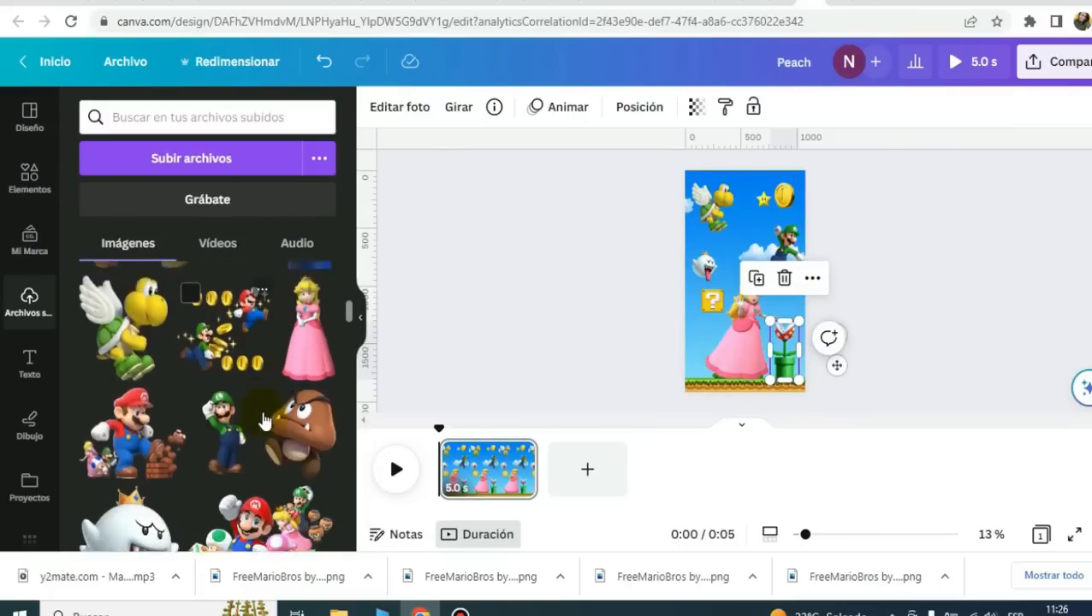
pyautogui.scroll(-5, 265, 421)
pyautogui.click(716, 201)
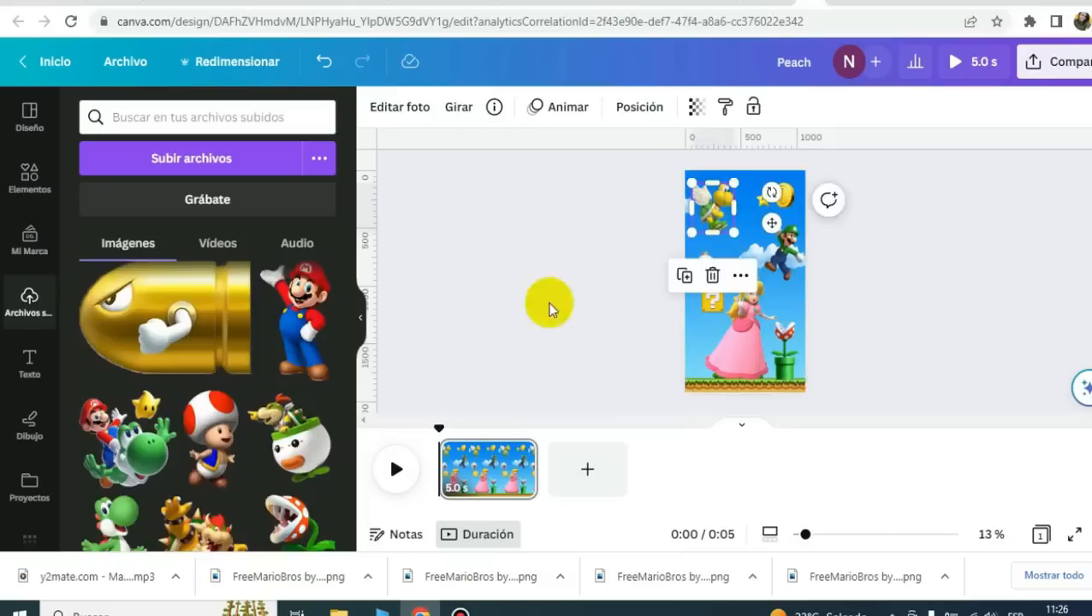
pyautogui.press('Delete')
pyautogui.click(129, 451)
pyautogui.moveTo(702, 244)
pyautogui.mouseDown()
pyautogui.moveTo(692, 257)
pyautogui.moveTo(694, 235)
pyautogui.mouseUp()
# - Add a title text box over the page's middle reading "Estas invitado a festejar mi cumple"
pyautogui.click(5, 190)
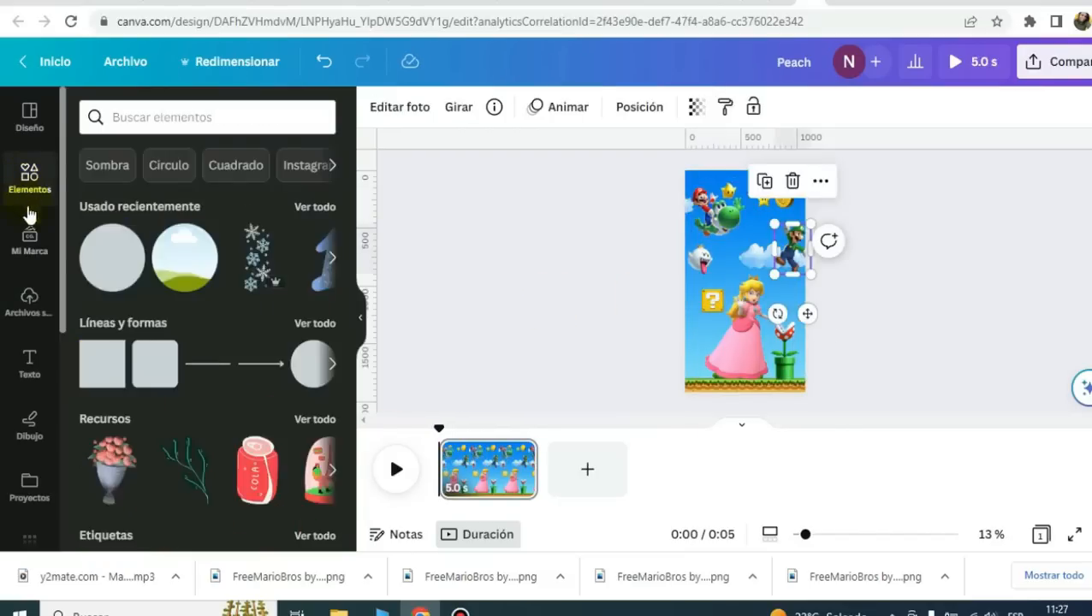
pyautogui.click(28, 363)
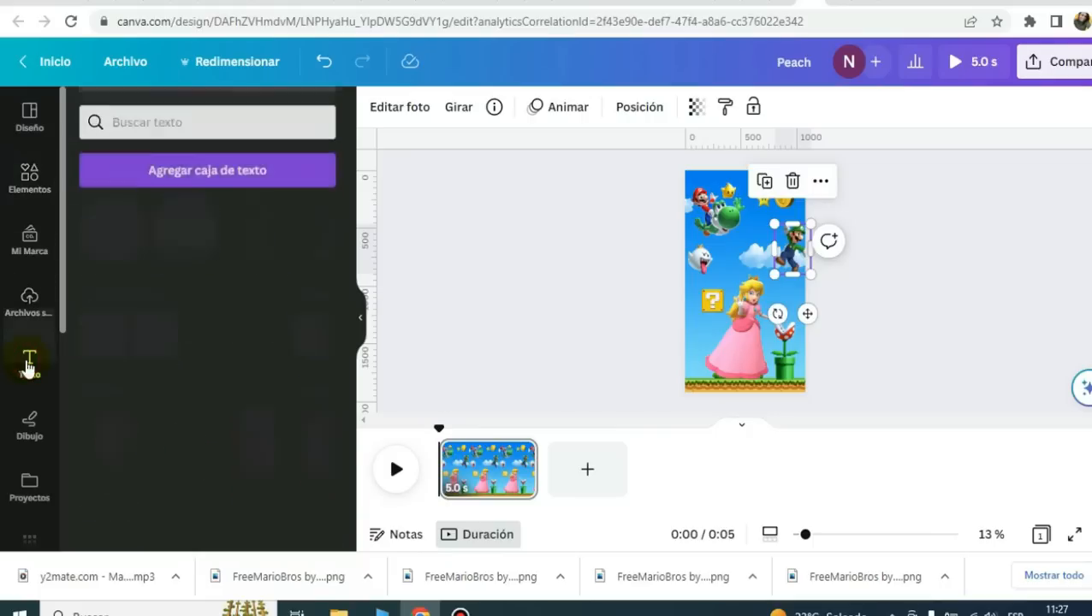
pyautogui.click(238, 328)
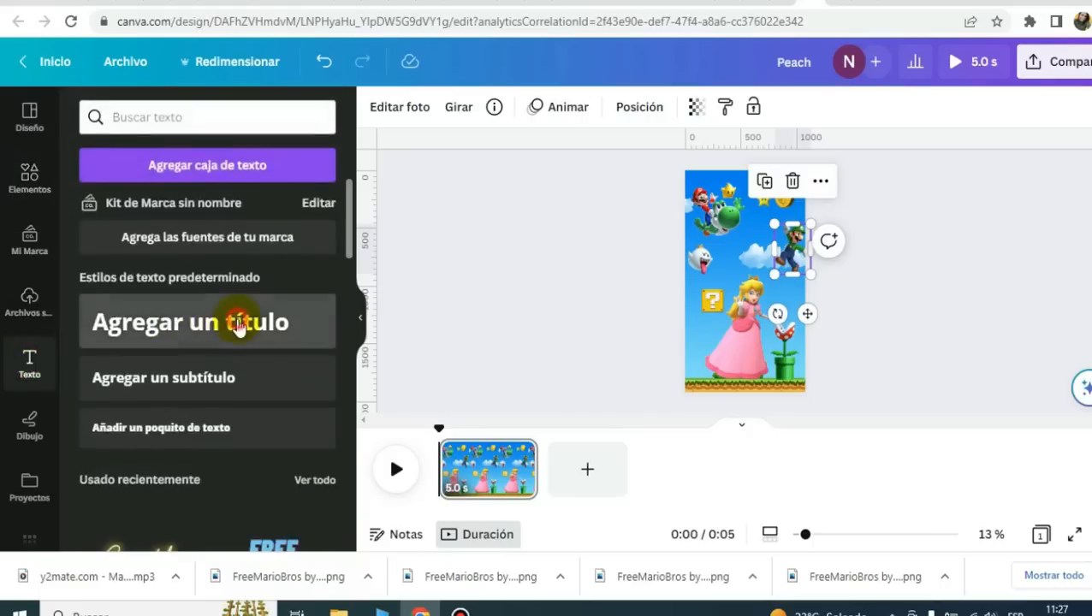
pyautogui.moveTo(745, 220); pyautogui.dragTo(758, 276)
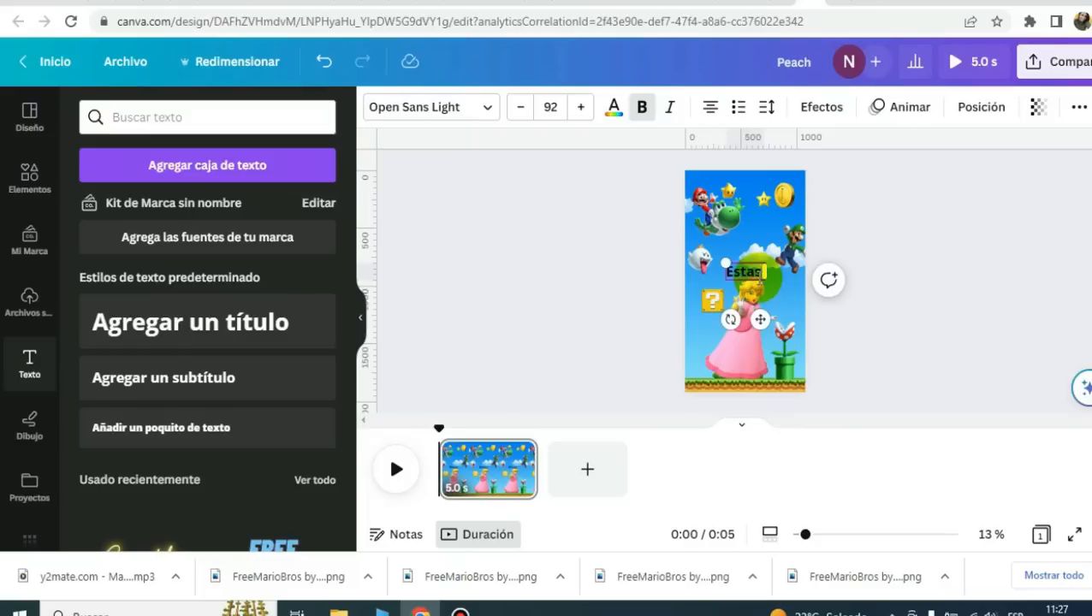
pyautogui.write('festejar m')
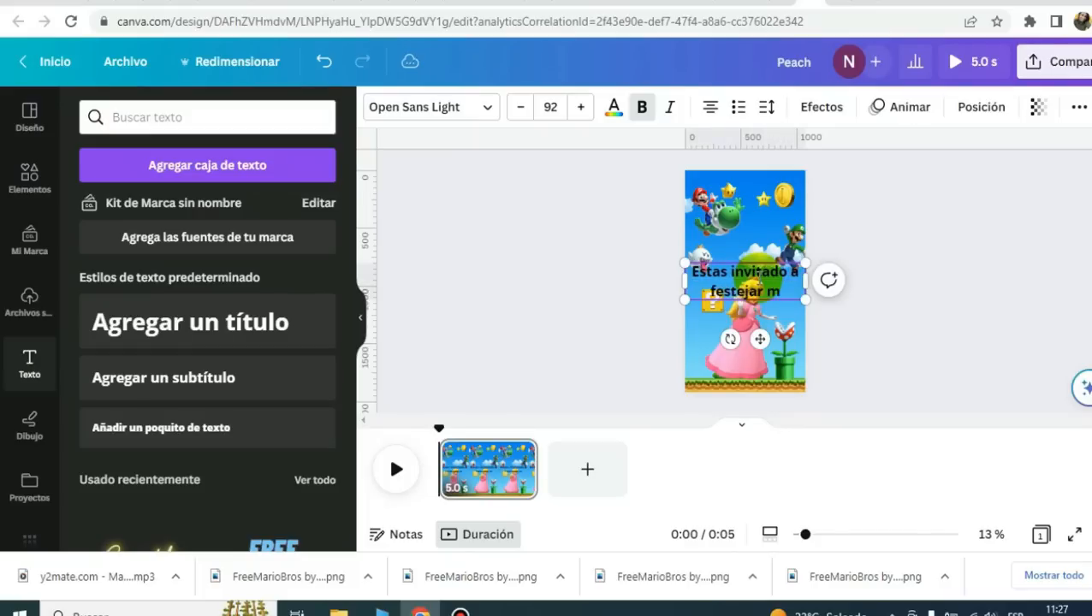
pyautogui.write('i cumple')
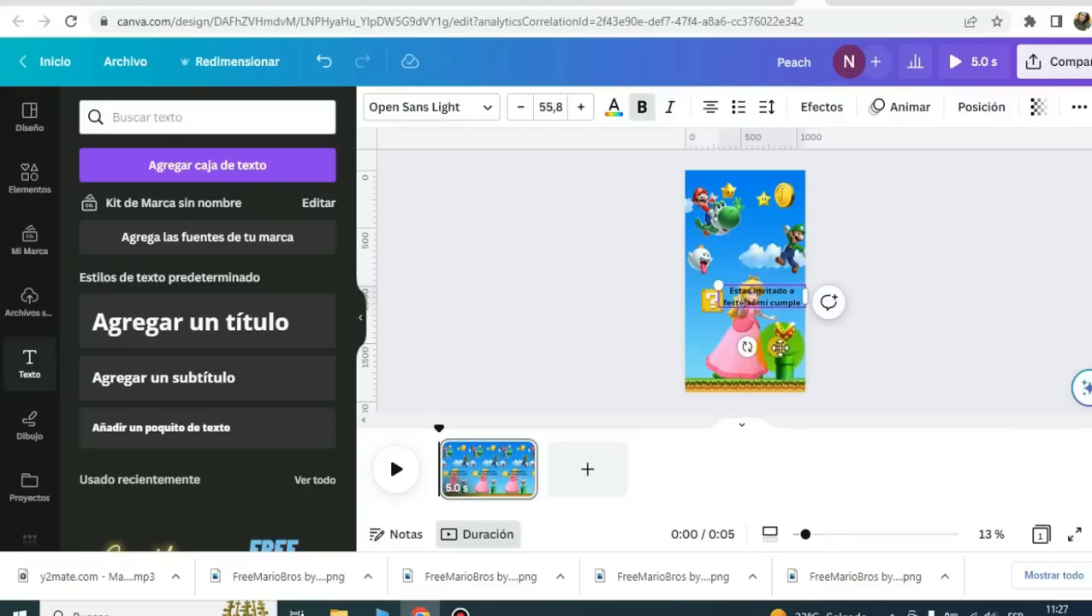
# - Position the invitation text above Princess Peach, between the ghost and Luigi
pyautogui.moveTo(771, 342); pyautogui.dragTo(766, 296)
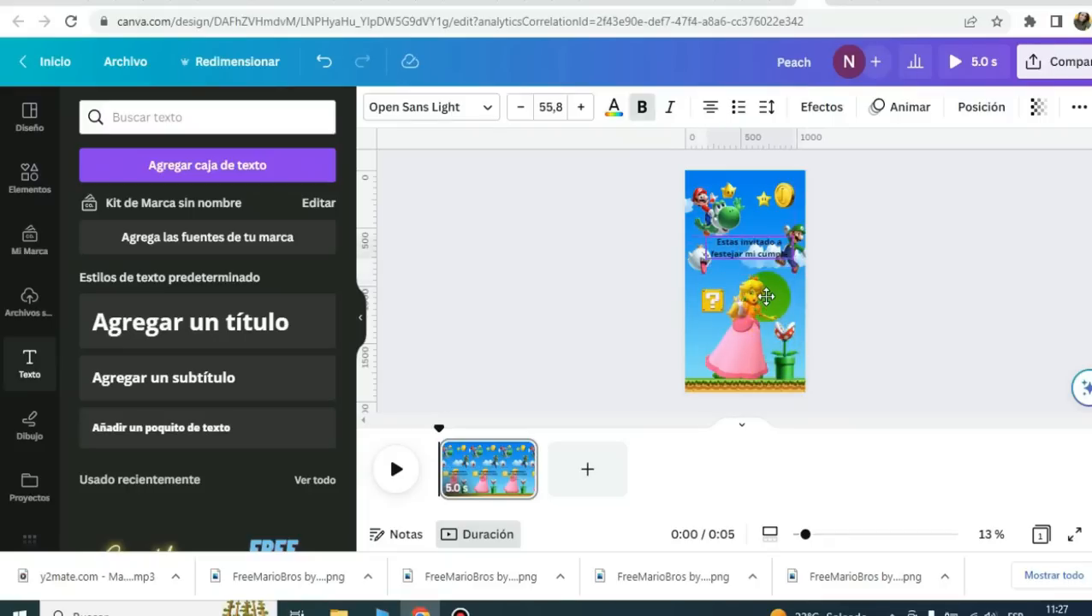
pyautogui.moveTo(696, 274)
pyautogui.mouseDown()
pyautogui.moveTo(707, 268)
pyautogui.moveTo(711, 282)
pyautogui.mouseUp()
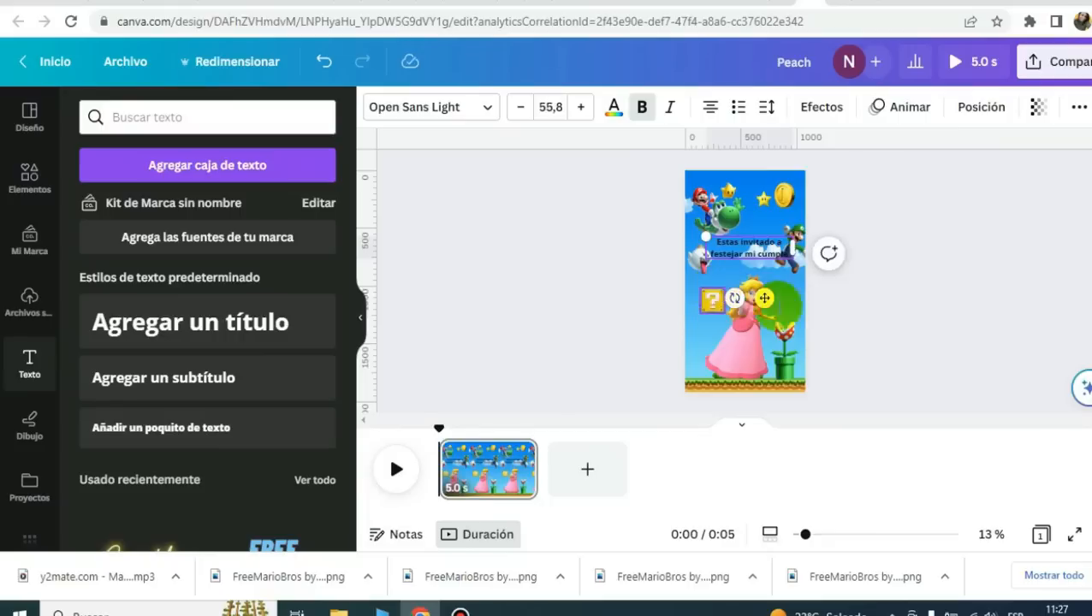
pyautogui.click(958, 273)
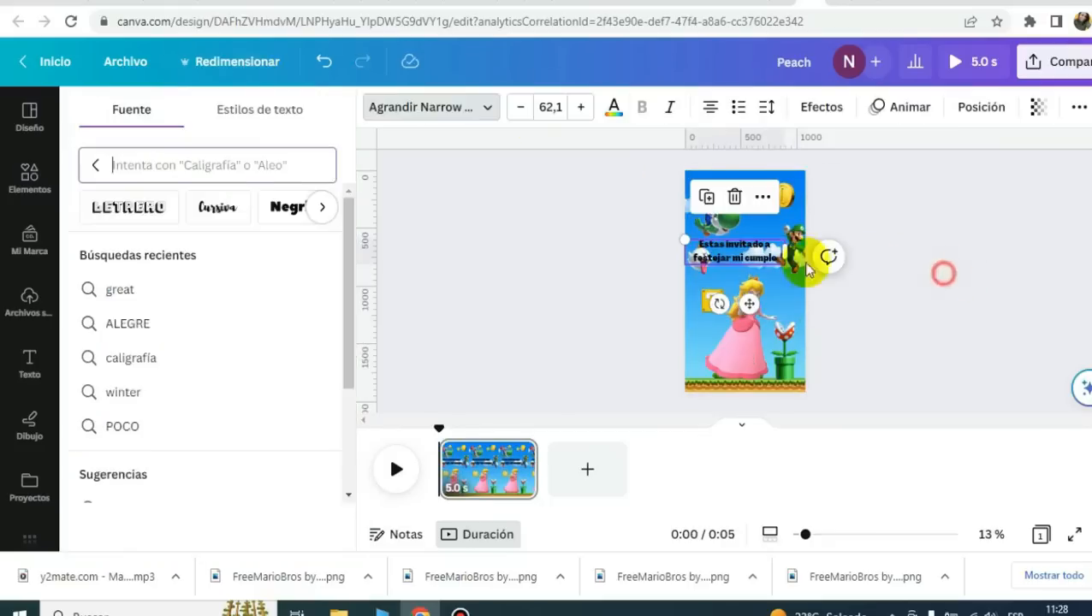
pyautogui.click(810, 270)
pyautogui.click(710, 248)
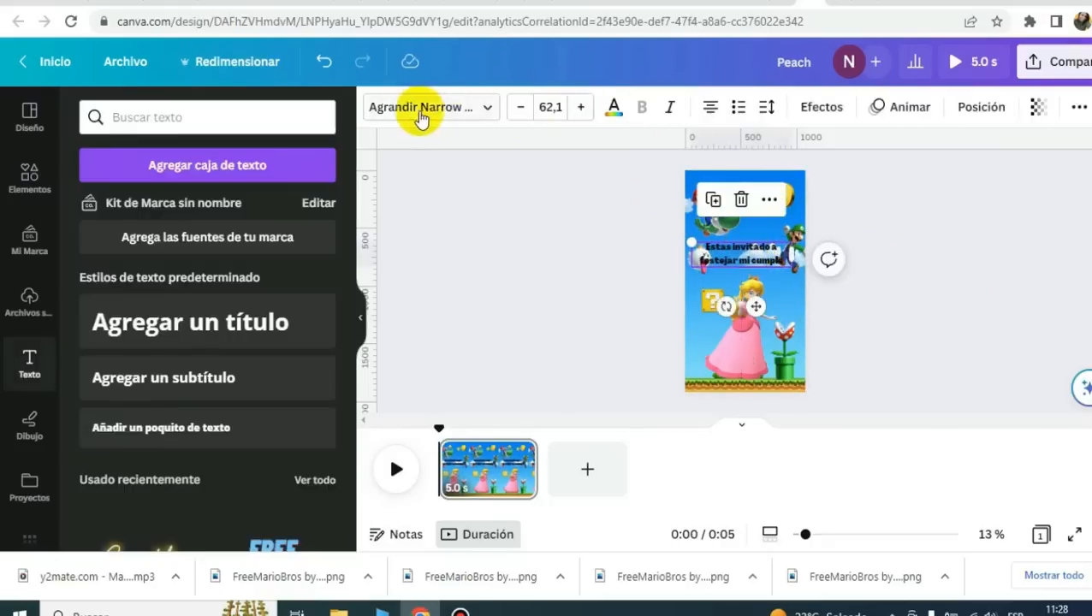
# - Search the fonts for "pocoyo" and set the invitation text in POCOYO TV
pyautogui.click(409, 111)
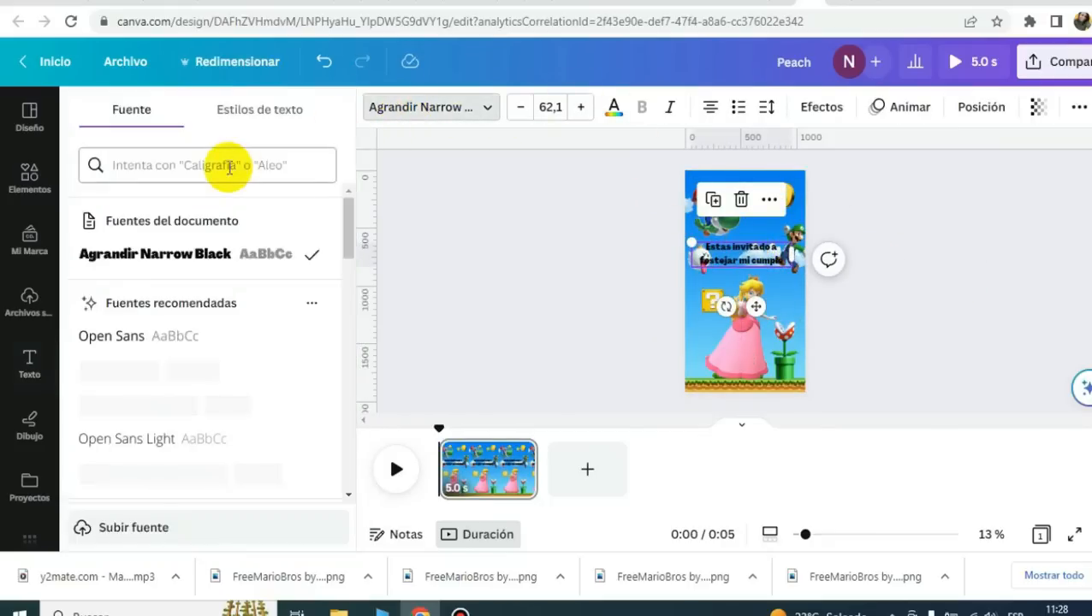
pyautogui.click(229, 166)
pyautogui.write('pocoyo')
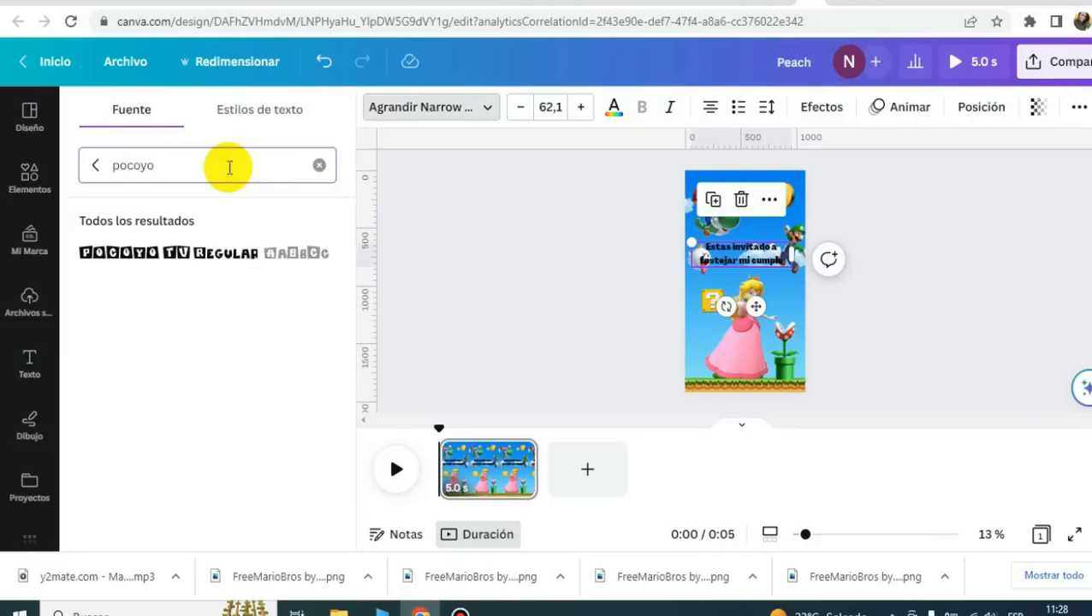
pyautogui.click(251, 254)
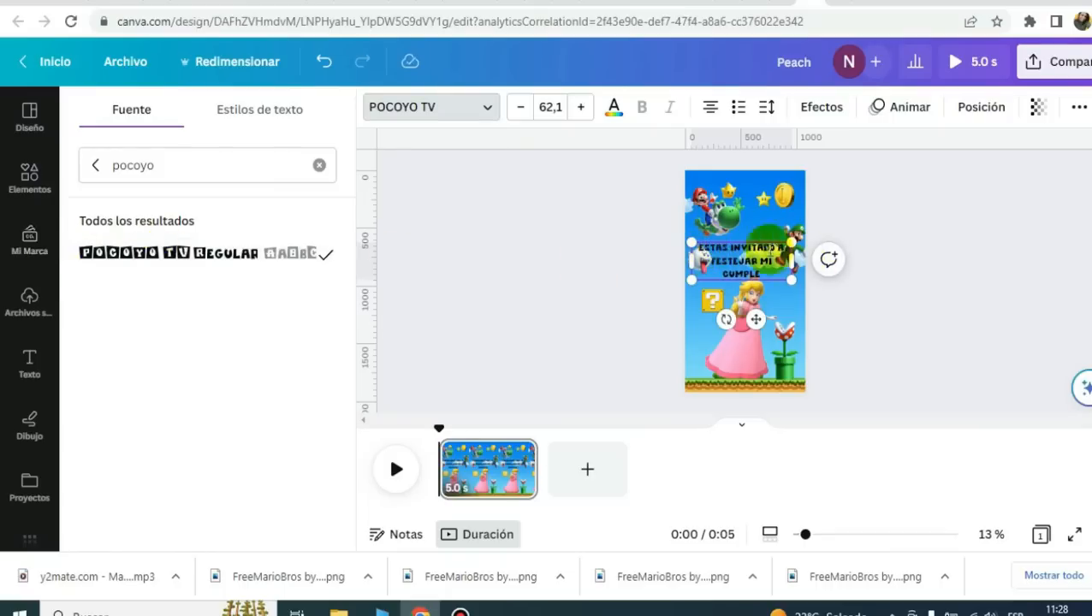
# - Reduce the invitation text to size 54, shorten it to "Estas invitado a festejar" and move it slightly up
pyautogui.moveTo(692, 243); pyautogui.dragTo(704, 249)
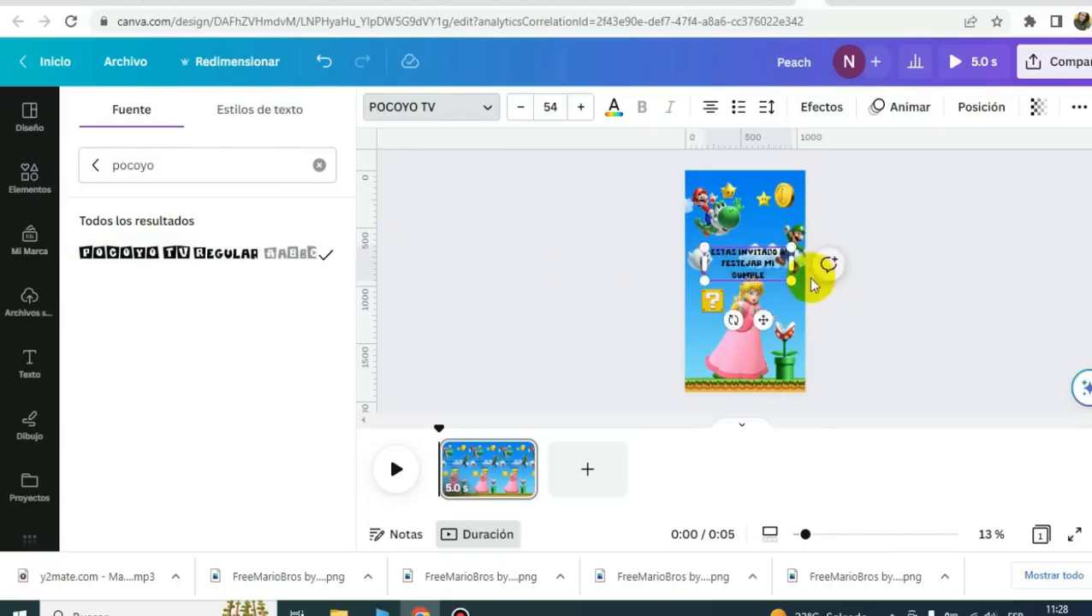
pyautogui.moveTo(788, 264); pyautogui.dragTo(761, 242)
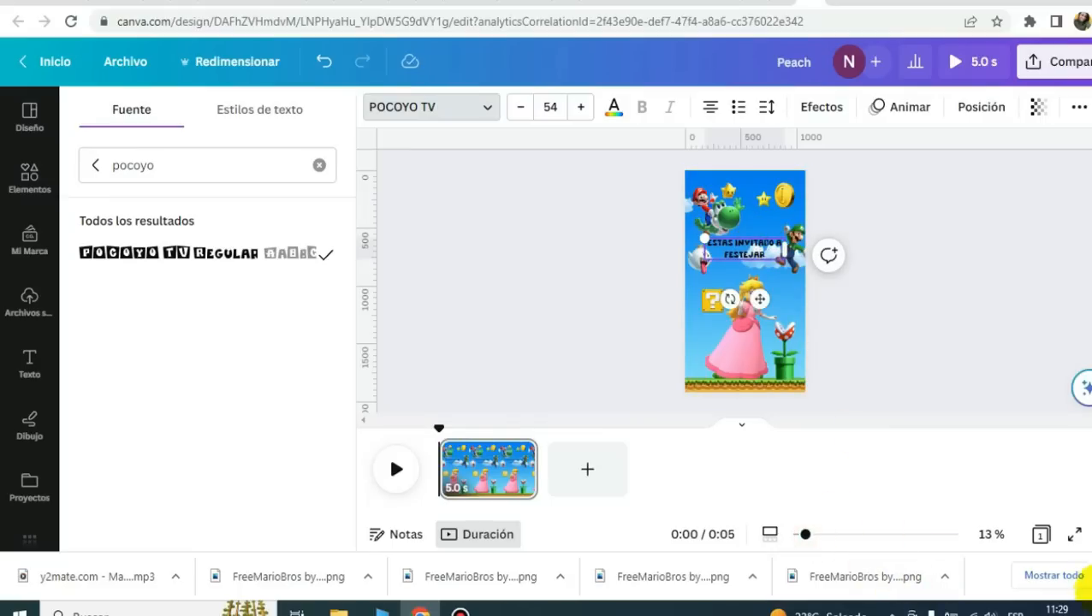
# - Change the invitation text's color from the document colors to white
pyautogui.click(1085, 576)
pyautogui.moveTo(806, 585); pyautogui.dragTo(833, 584)
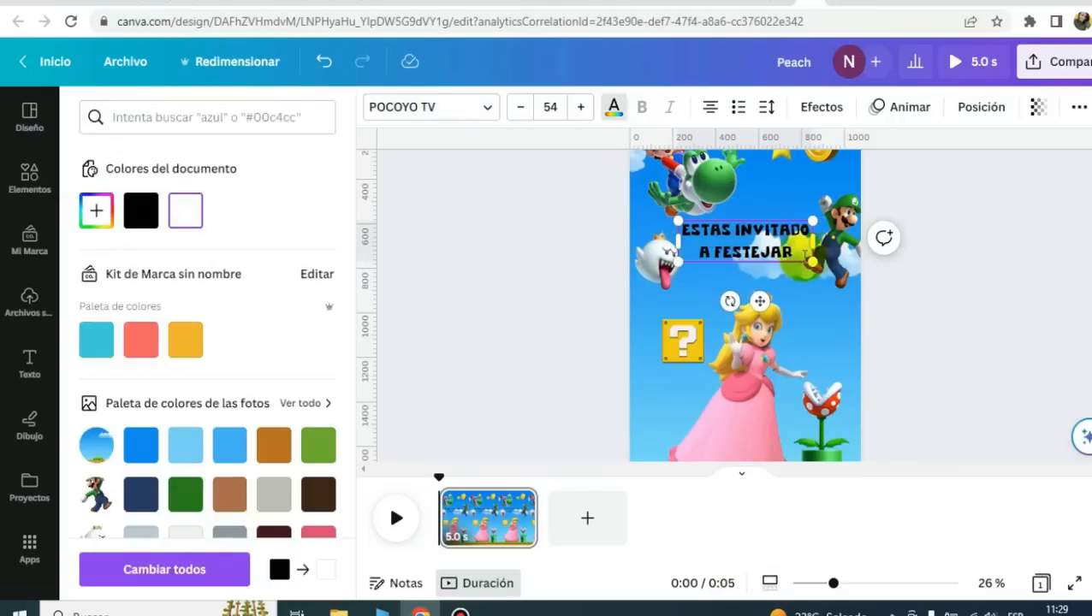
pyautogui.click(186, 212)
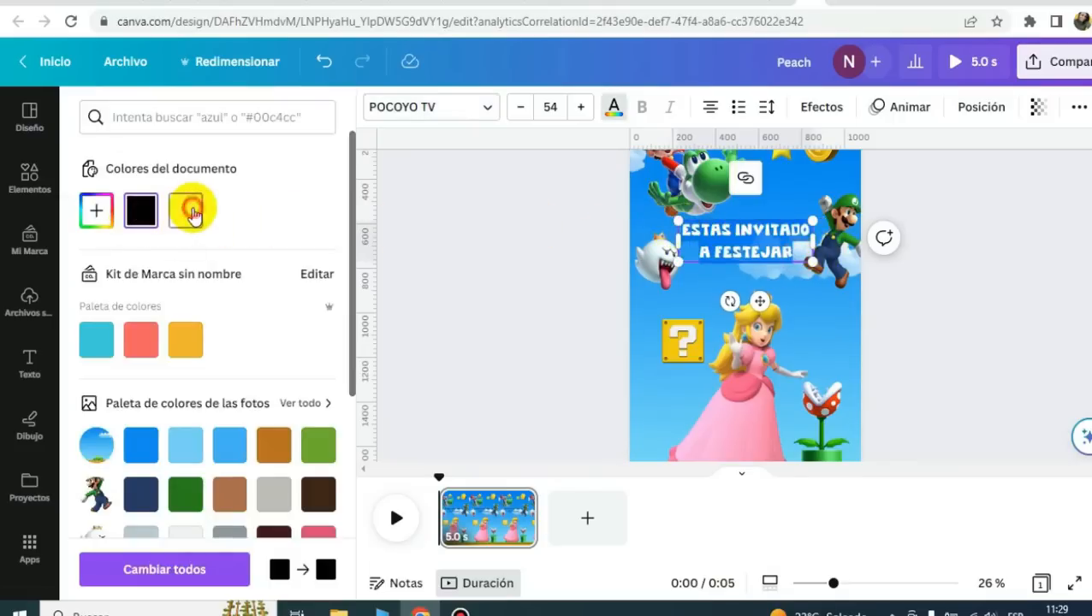
pyautogui.click(1016, 255)
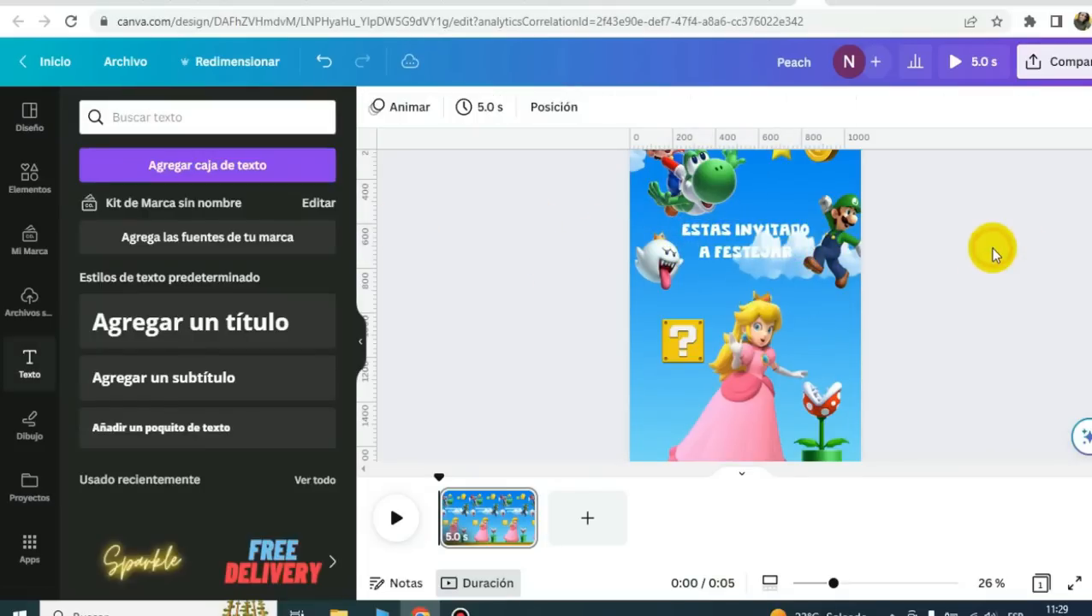
# - Apply the Sombras effect to the invitation text with dark grey #545454 as the shadow color
pyautogui.click(768, 249)
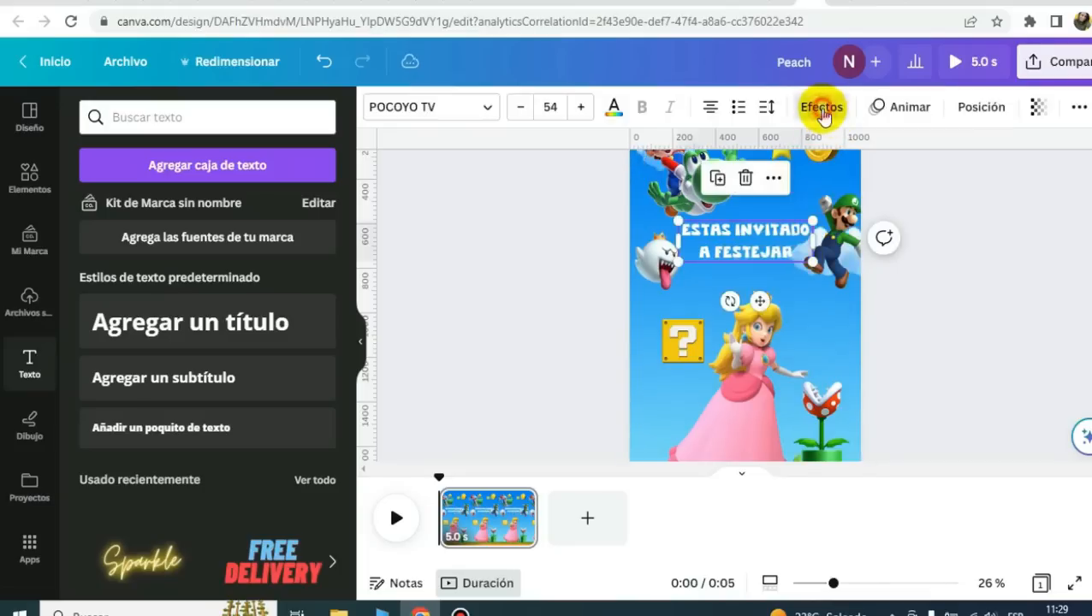
pyautogui.click(817, 109)
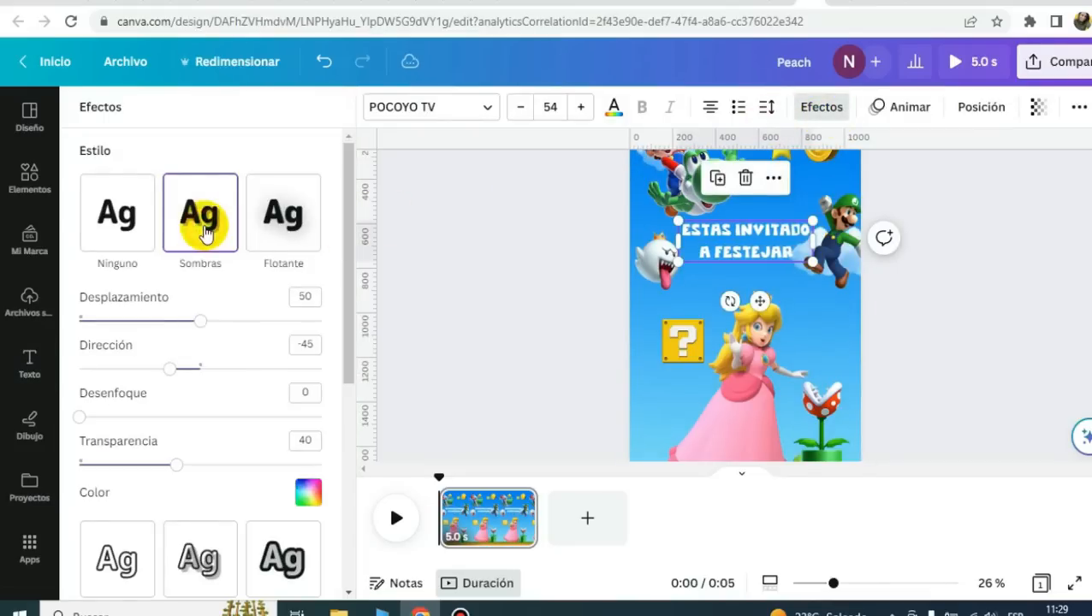
pyautogui.click(319, 496)
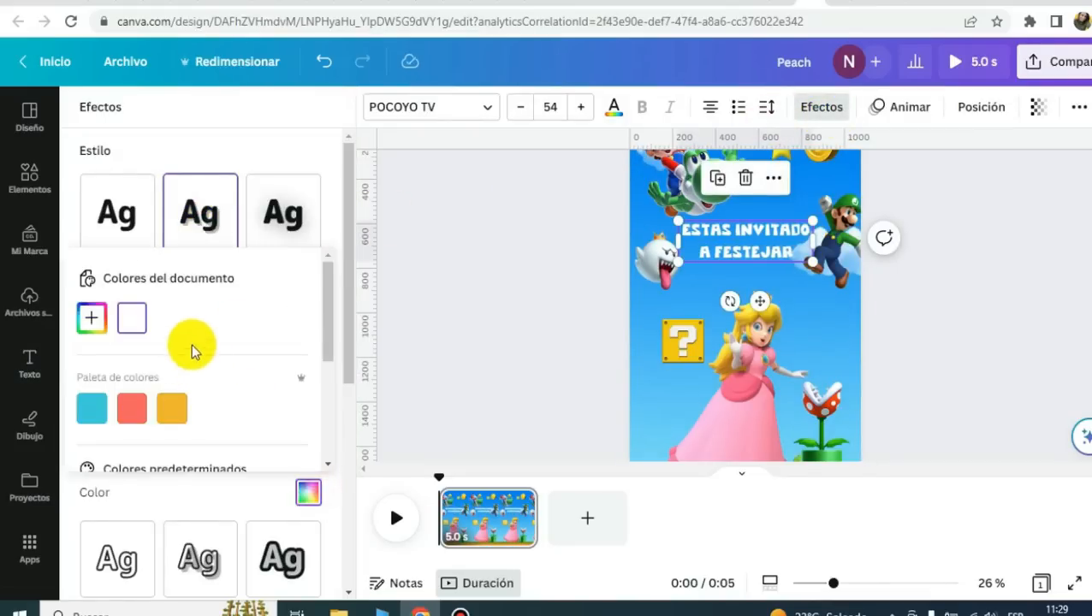
pyautogui.scroll(-3, 214, 402)
pyautogui.click(135, 366)
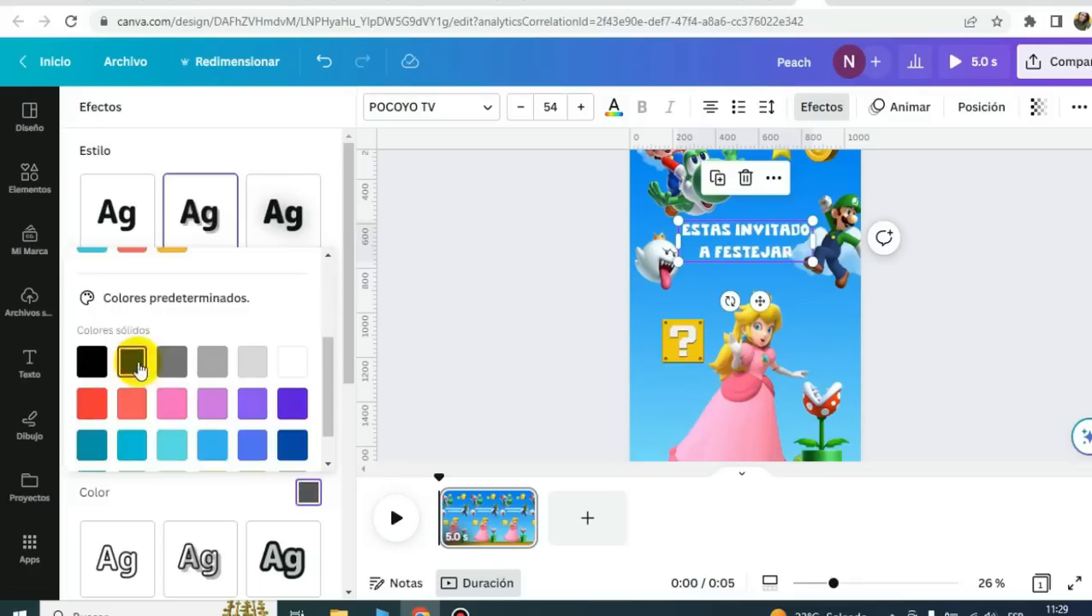
pyautogui.scroll(3, 295, 263)
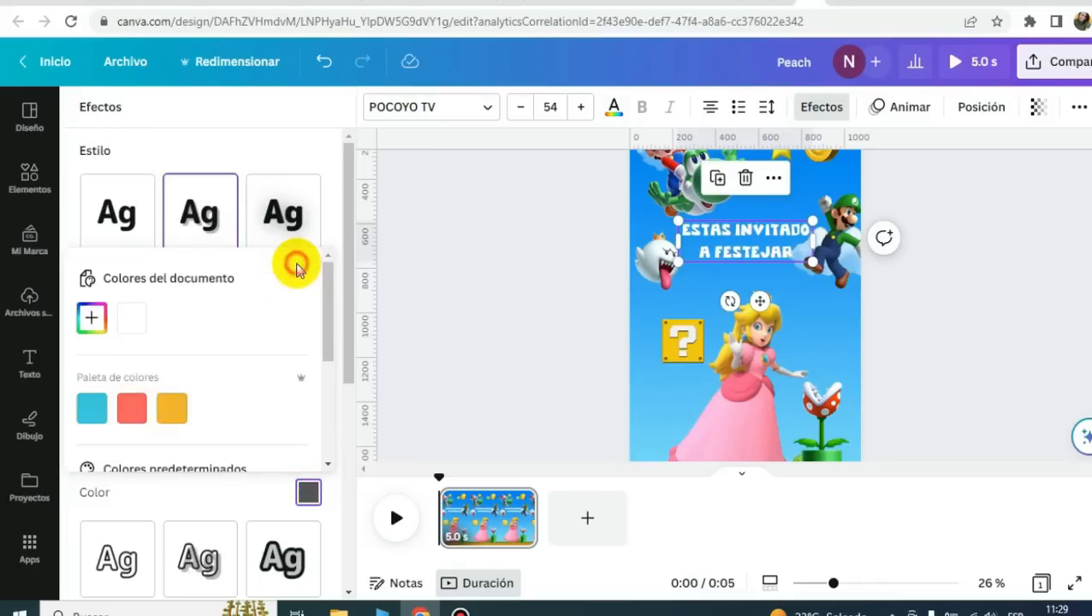
pyautogui.scroll(-3, 292, 347)
pyautogui.click(293, 153)
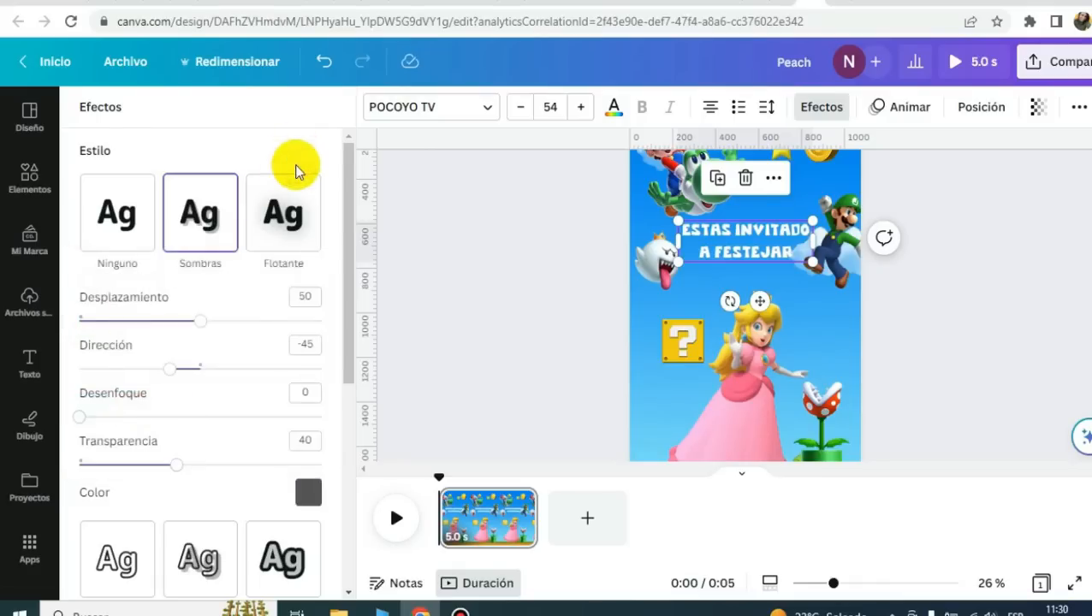
# - Set the invitation text's shadow to black with Transparencia 95, Desplazamiento 71 and Dirección 82
pyautogui.moveTo(171, 465); pyautogui.dragTo(306, 466)
pyautogui.click(308, 492)
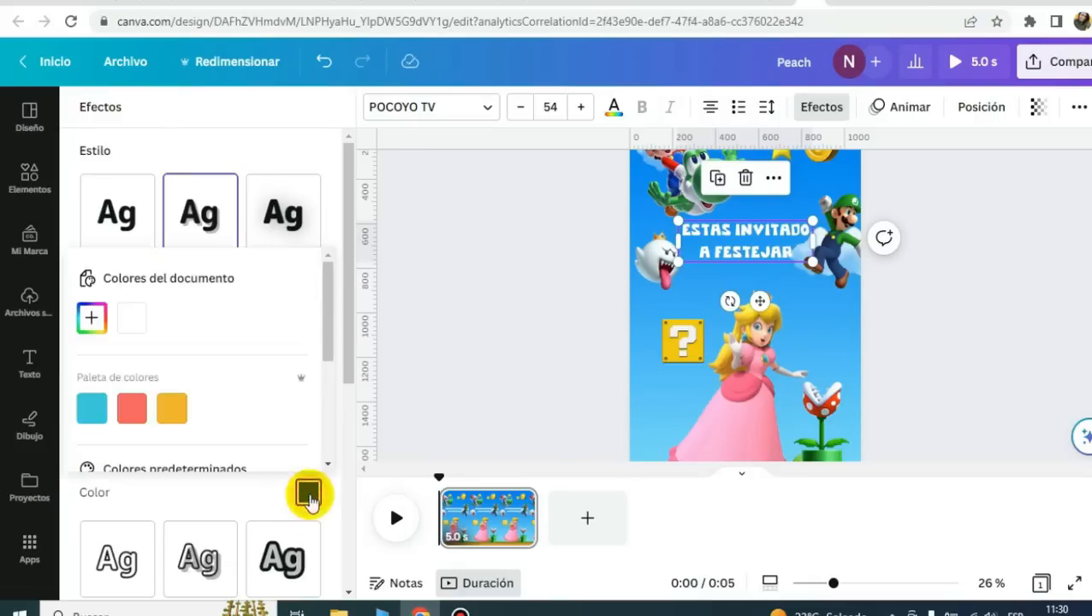
pyautogui.scroll(-2, 201, 398)
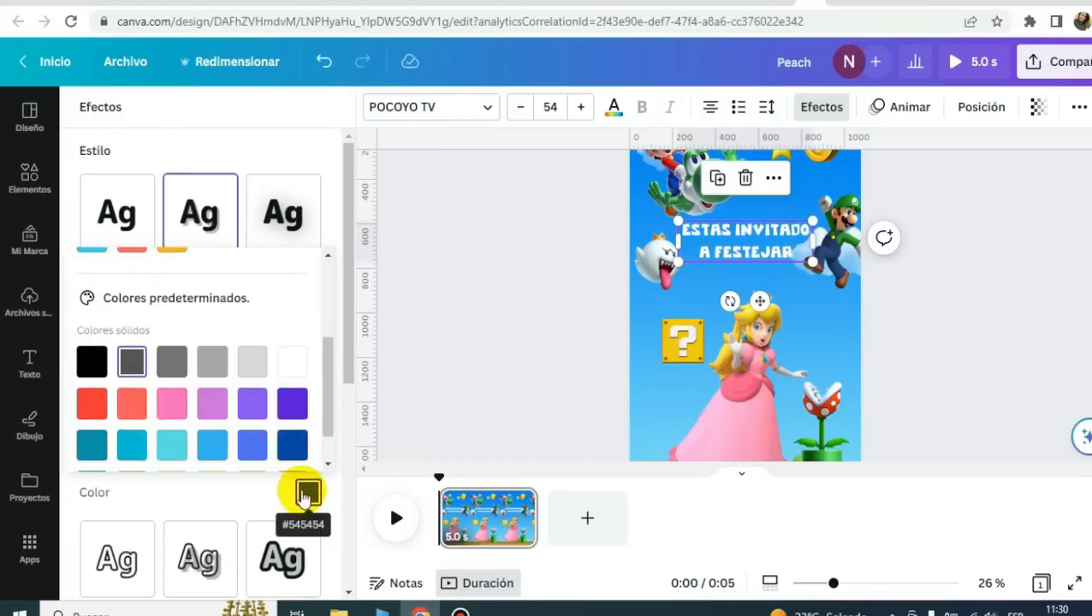
pyautogui.scroll(-1, 178, 419)
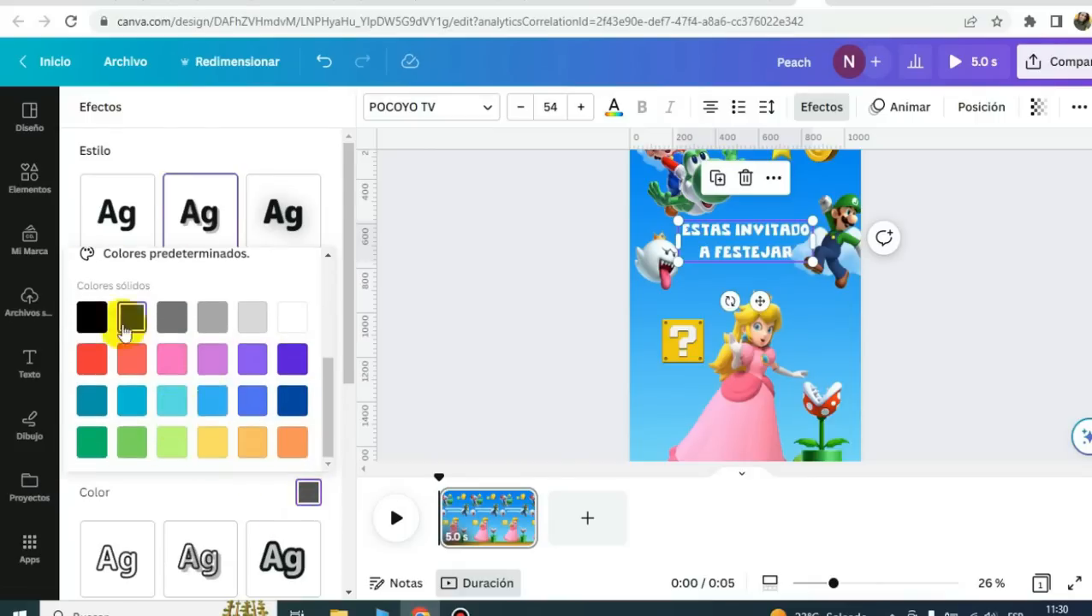
pyautogui.click(91, 318)
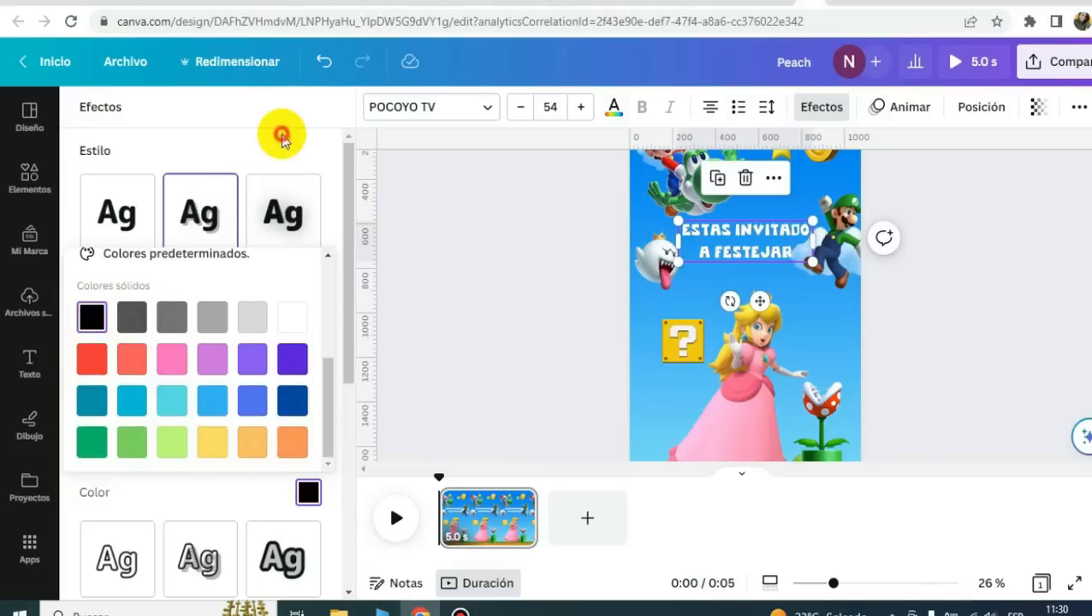
pyautogui.click(282, 140)
pyautogui.moveTo(200, 324); pyautogui.dragTo(250, 330)
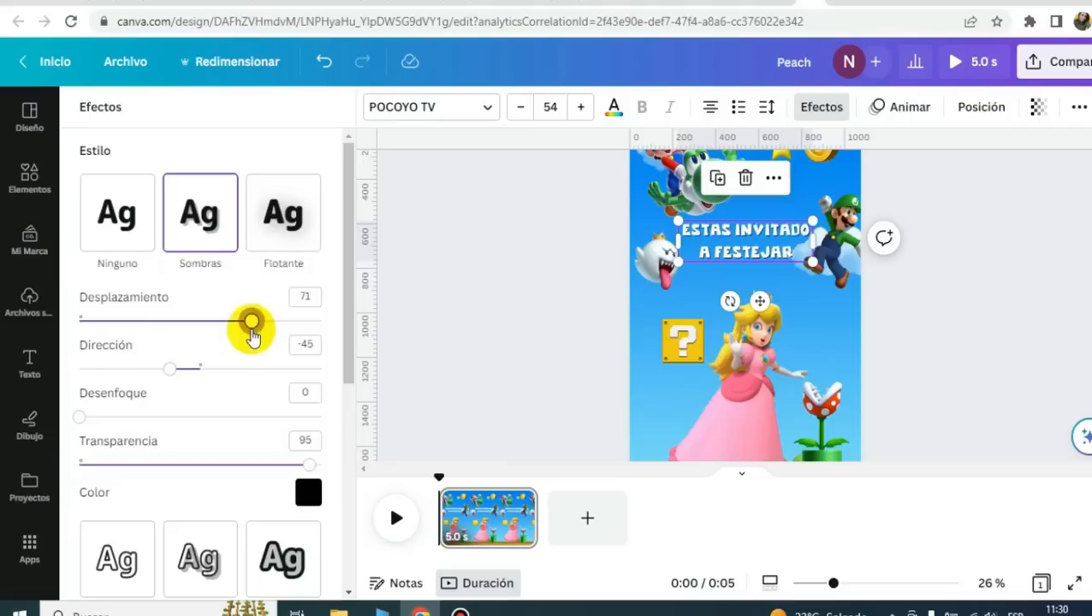
pyautogui.moveTo(202, 372); pyautogui.dragTo(256, 373)
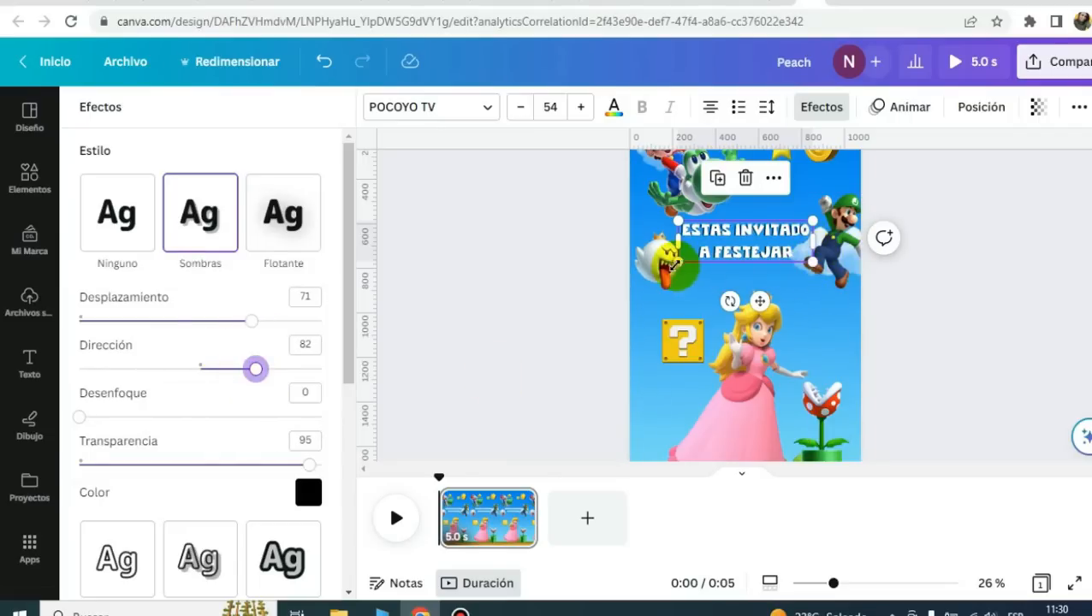
# - Enlarge the invitation text to size 56,1 and center it horizontally on the page, slightly lower between the ghost and Luigi
pyautogui.click(937, 310)
pyautogui.moveTo(732, 249); pyautogui.dragTo(735, 266)
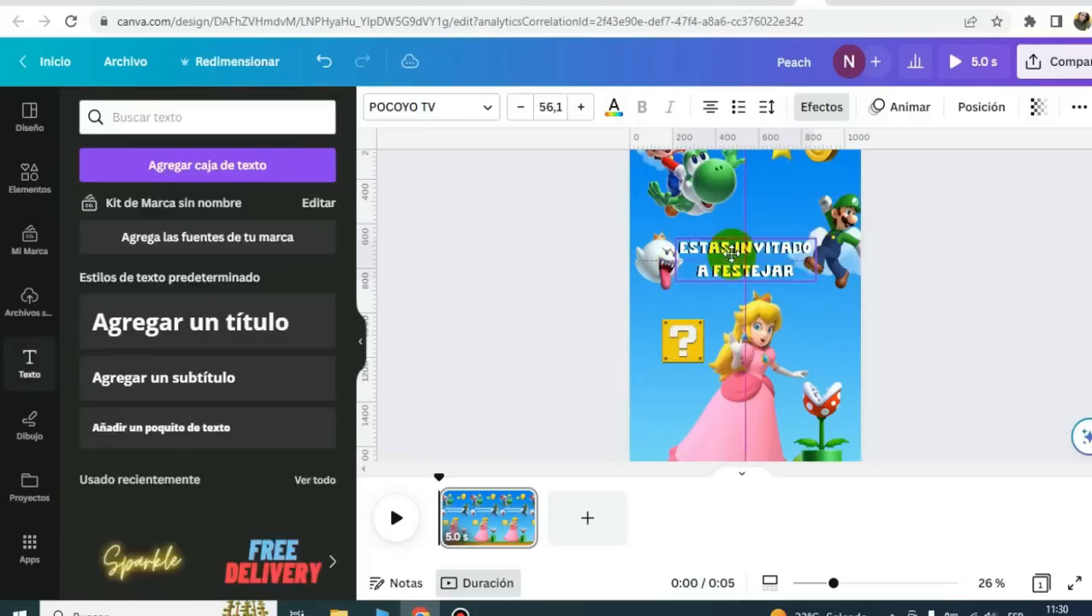
# - Shrink the gold coin and shift it slightly higher, and apply the Aparecer animation to both the coin and the neighbouring star
pyautogui.click(890, 274)
pyautogui.scroll(1, 890, 274)
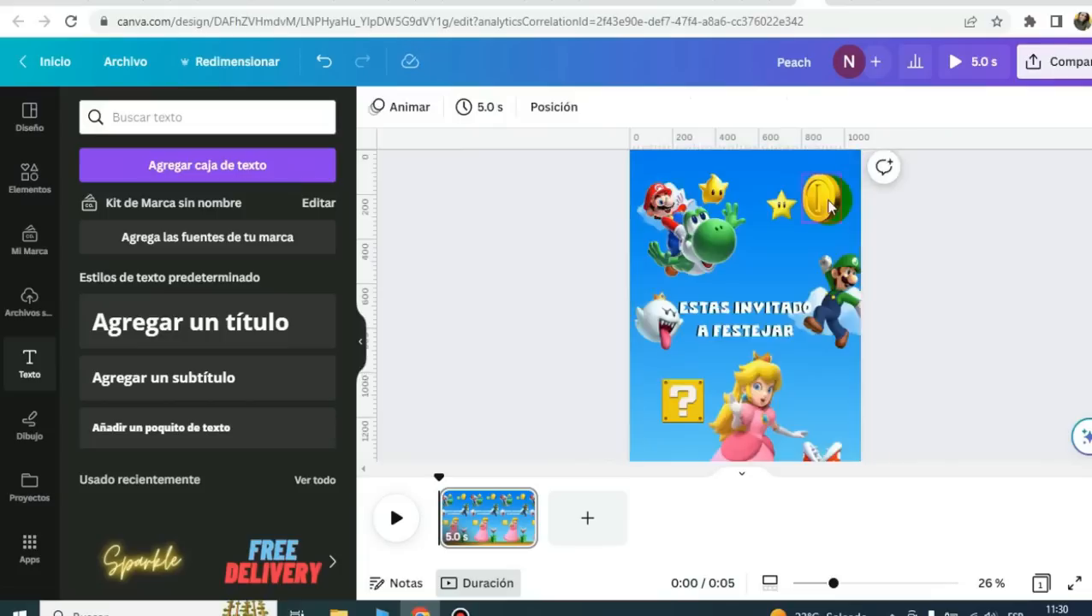
pyautogui.click(829, 205)
pyautogui.moveTo(822, 210); pyautogui.dragTo(811, 198)
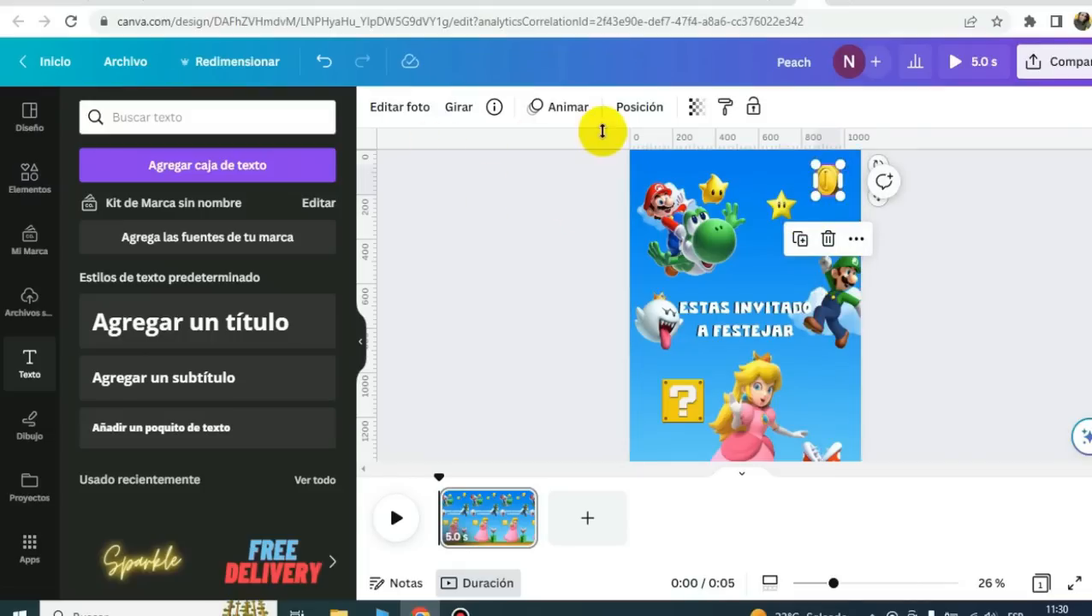
pyautogui.click(556, 109)
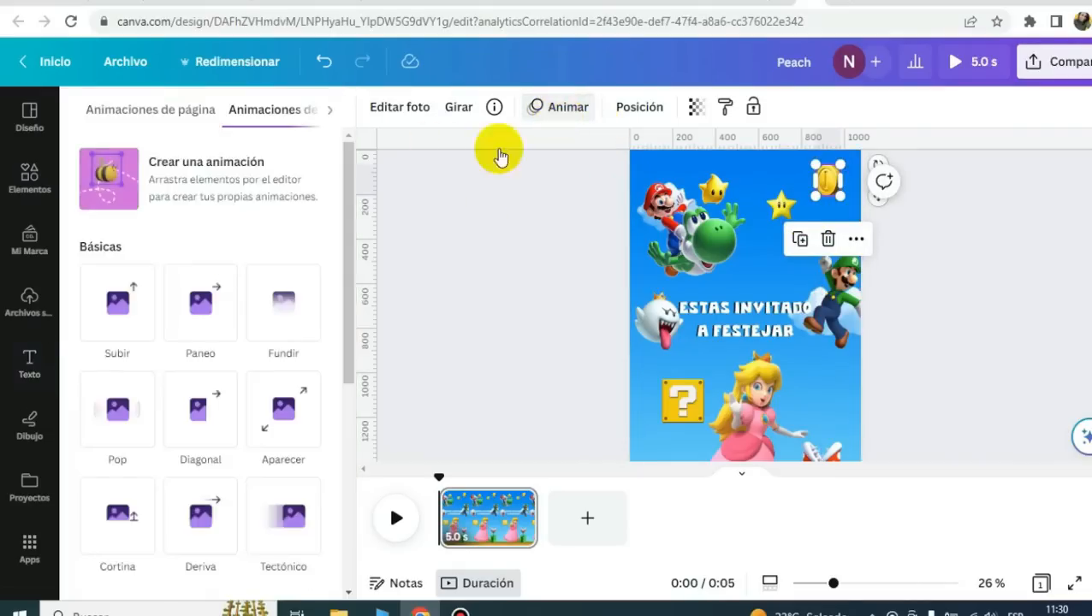
pyautogui.click(285, 419)
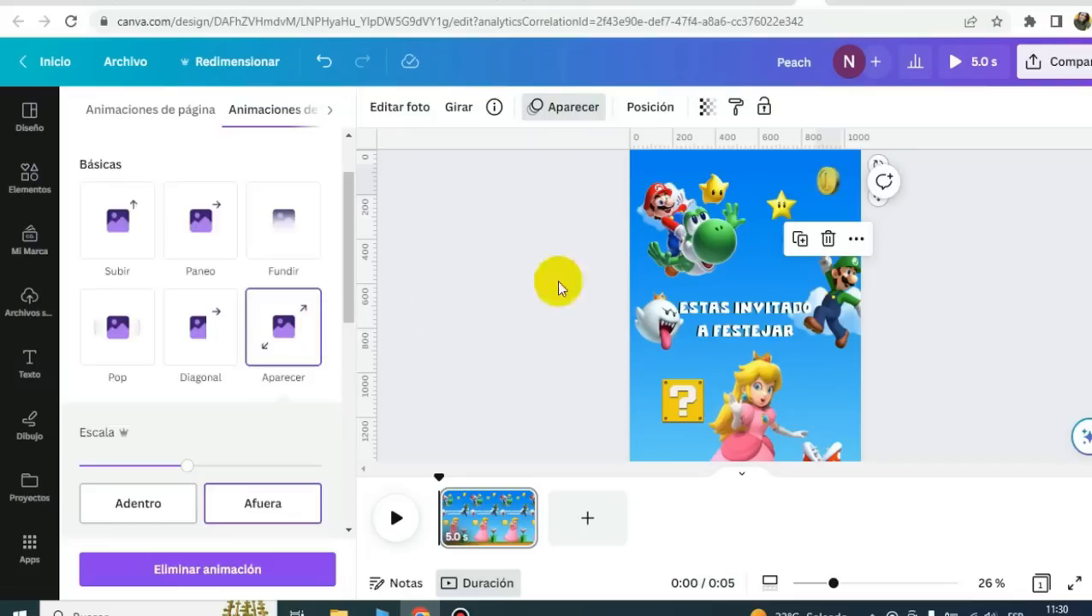
pyautogui.click(283, 329)
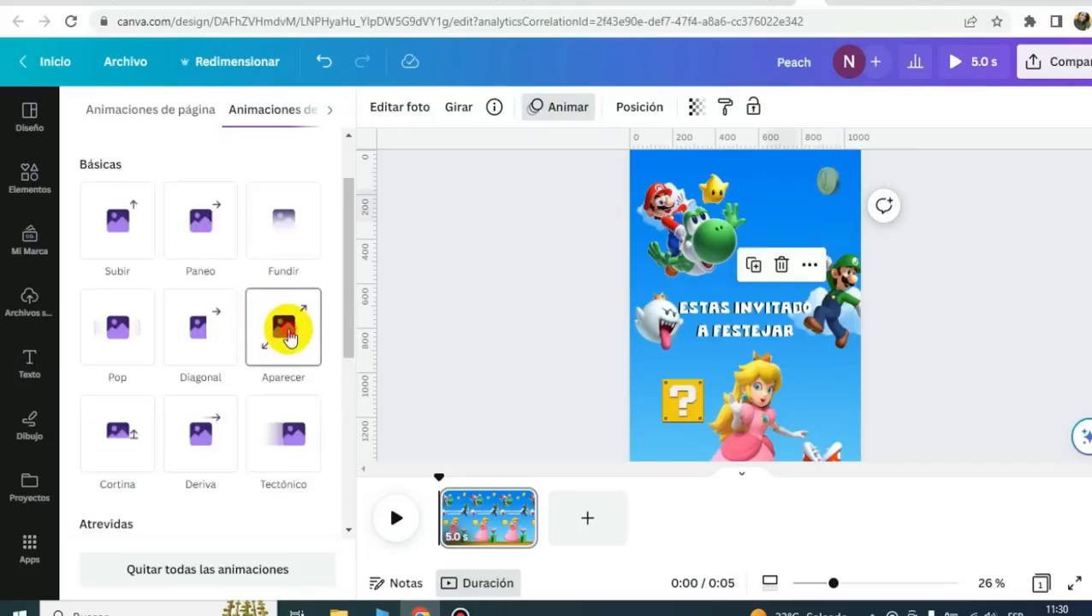
pyautogui.click(290, 336)
# - Record a custom motion path for the ghost, carrying it from beside the invitation text across the page to just above Luigi
pyautogui.click(648, 326)
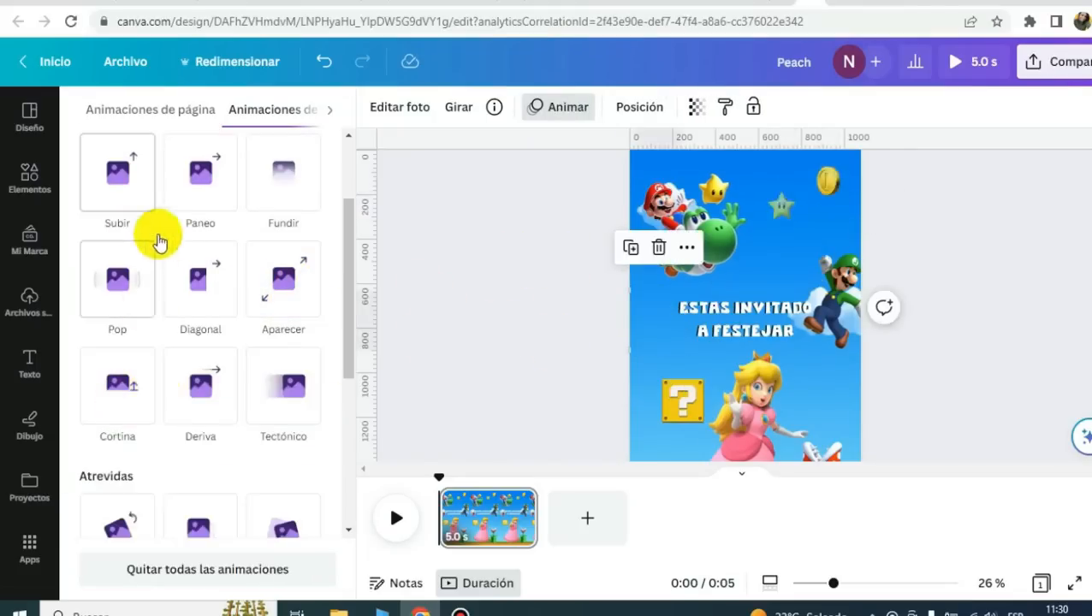
pyautogui.scroll(2, 159, 243)
pyautogui.click(626, 345)
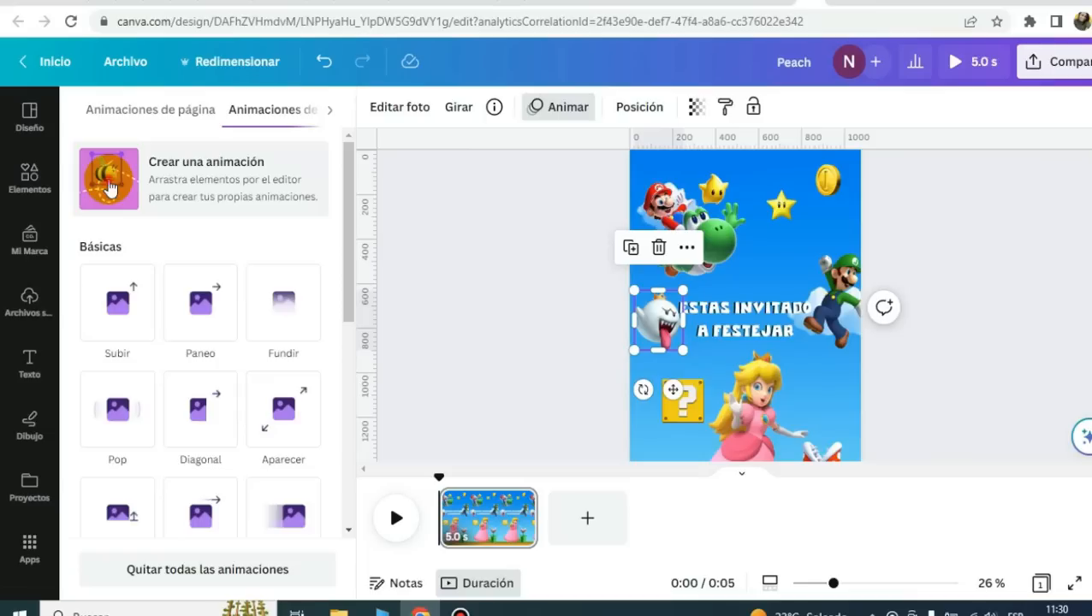
pyautogui.click(108, 188)
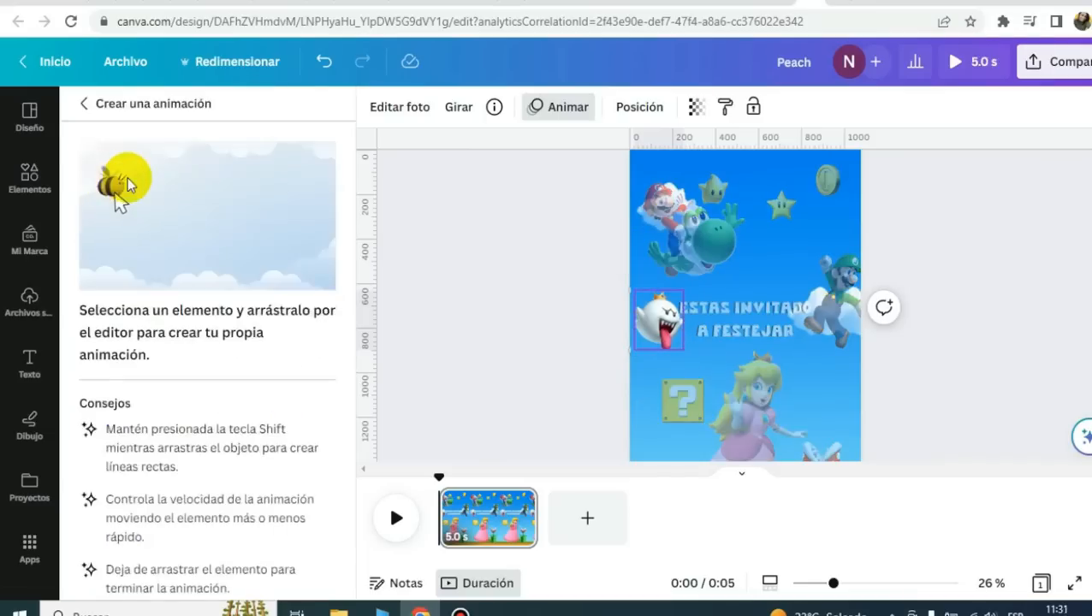
pyautogui.moveTo(641, 329); pyautogui.dragTo(652, 334)
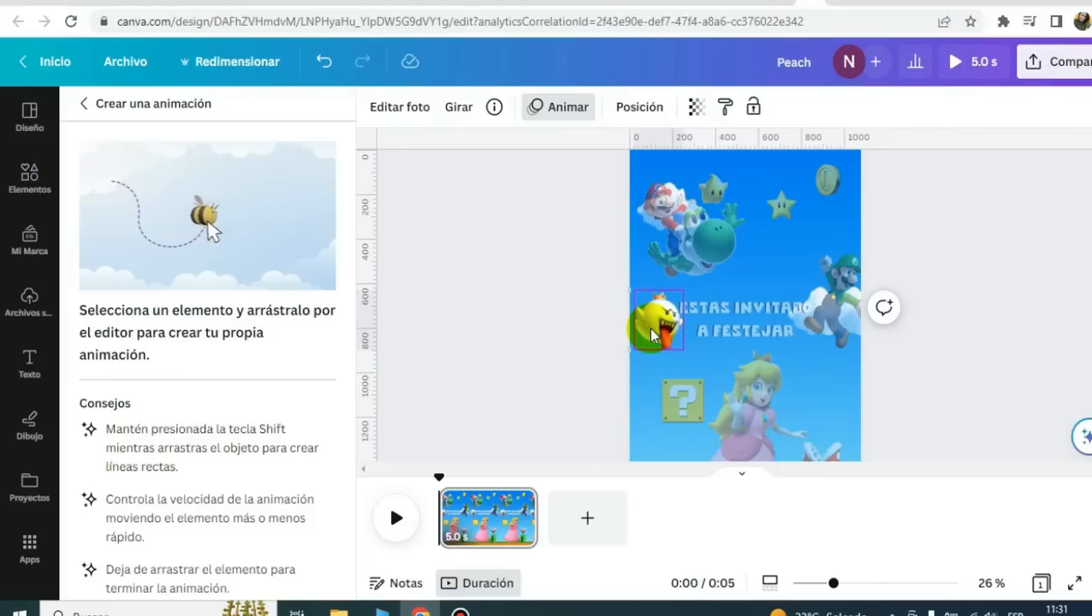
pyautogui.moveTo(652, 336)
pyautogui.mouseDown()
pyautogui.moveTo(649, 301)
pyautogui.moveTo(768, 261)
pyautogui.moveTo(803, 268)
pyautogui.moveTo(846, 221)
pyautogui.moveTo(839, 242)
pyautogui.mouseUp()
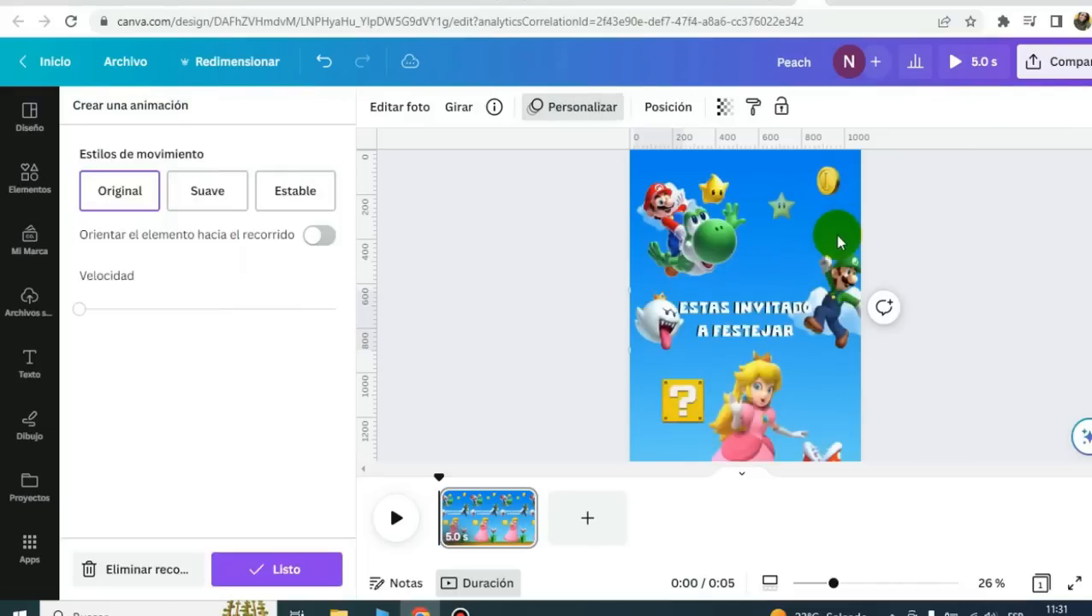
pyautogui.click(970, 304)
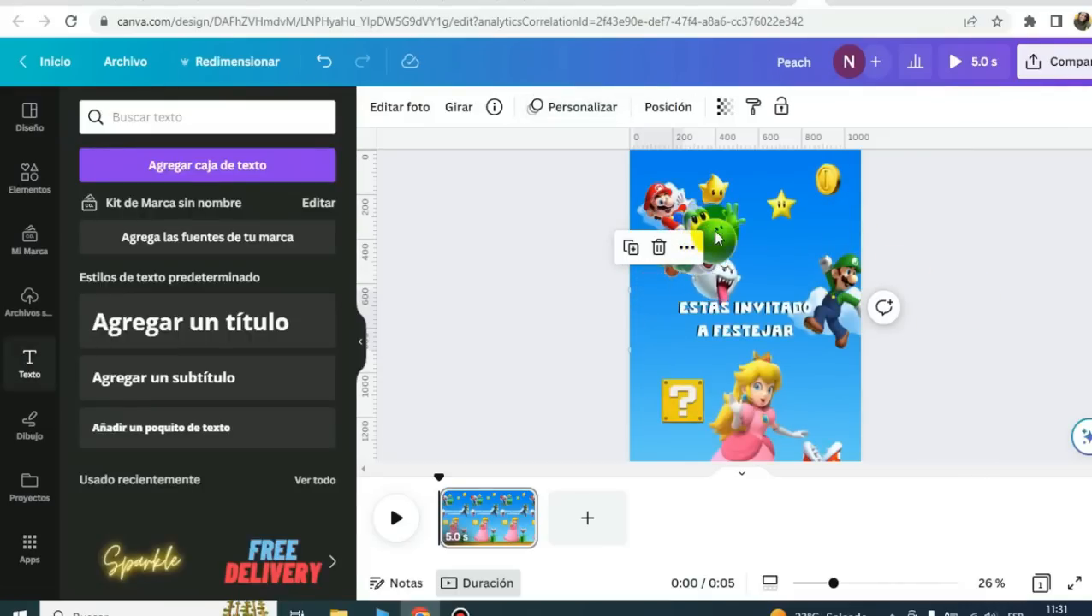
# - Shift the Mario and Yoshi image slightly up and left, and record a custom motion path carrying it across toward the star
pyautogui.click(717, 240)
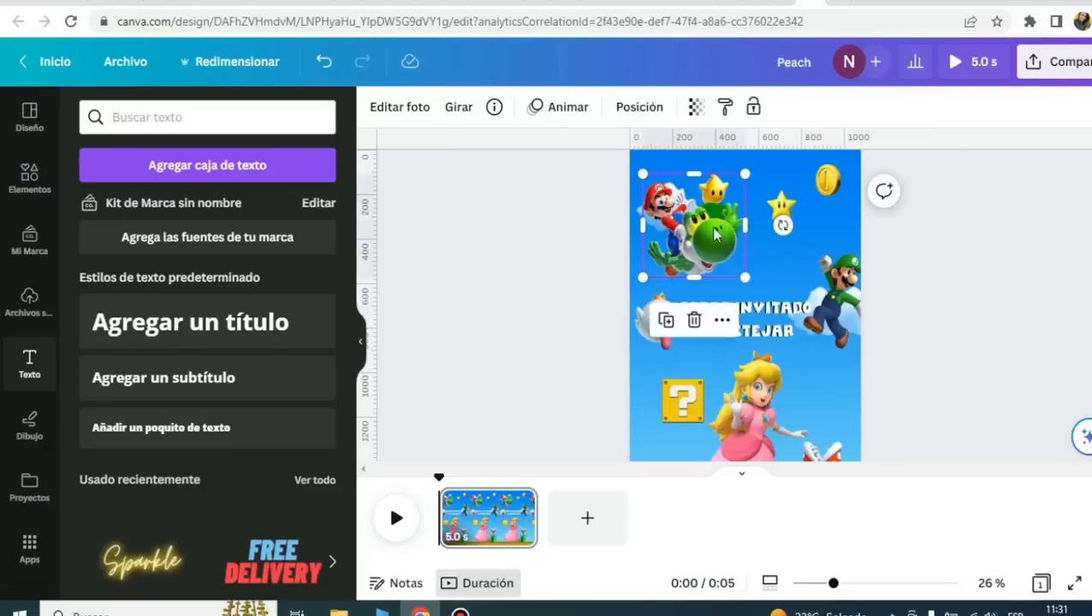
pyautogui.moveTo(710, 249); pyautogui.dragTo(711, 235)
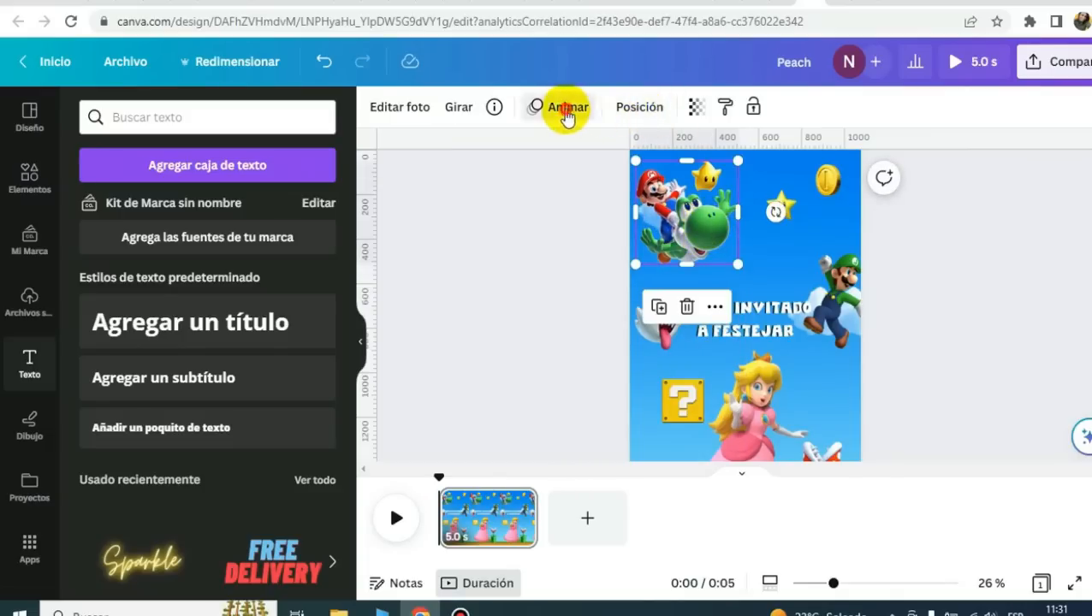
pyautogui.click(567, 111)
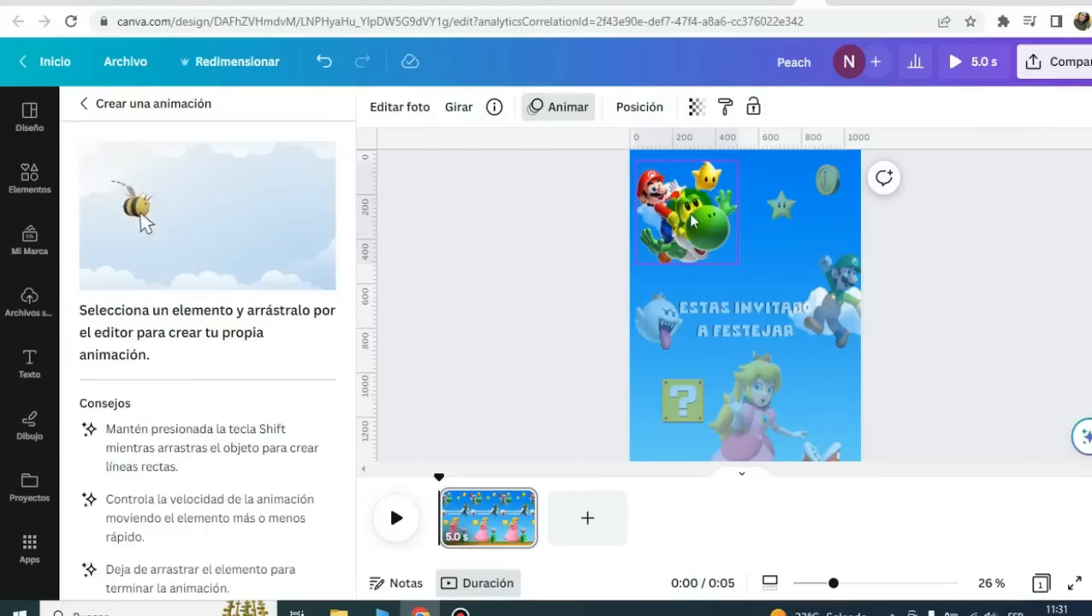
pyautogui.moveTo(696, 225)
pyautogui.mouseDown()
pyautogui.moveTo(738, 248)
pyautogui.moveTo(761, 248)
pyautogui.moveTo(765, 226)
pyautogui.moveTo(808, 218)
pyautogui.mouseUp()
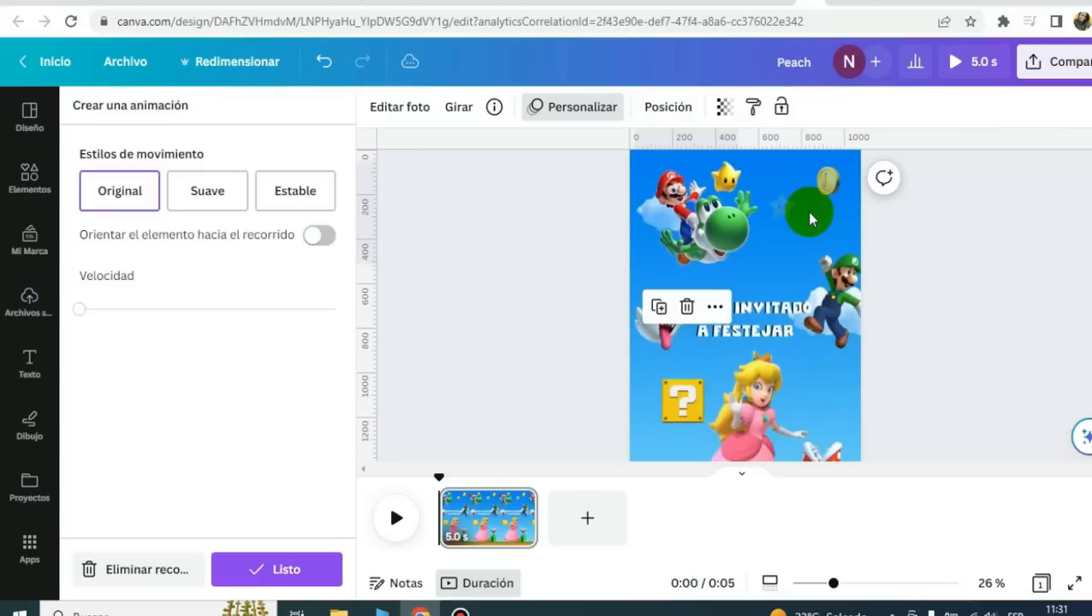
pyautogui.click(935, 255)
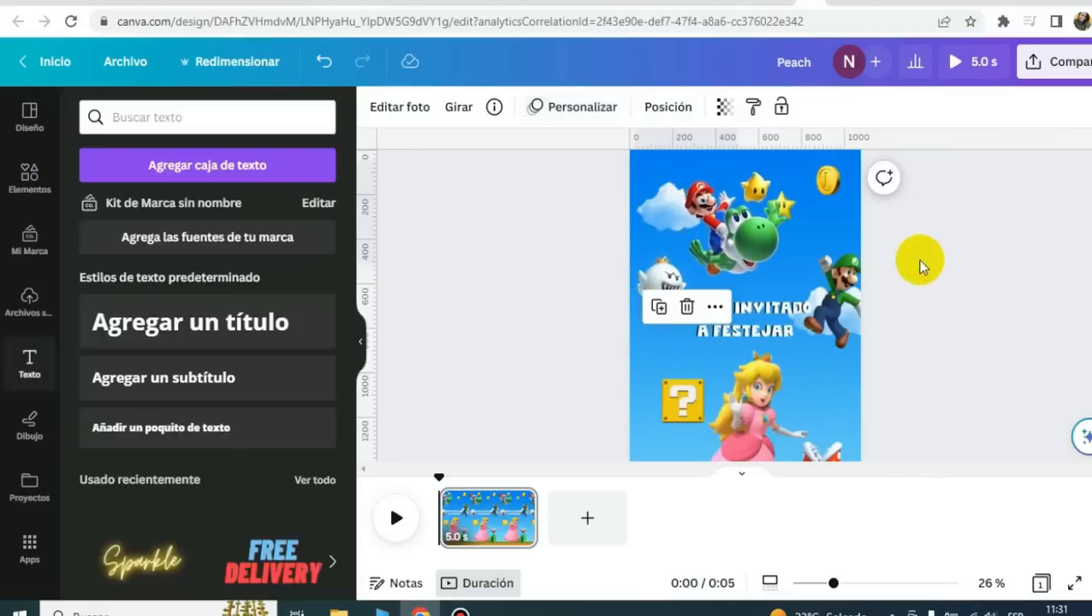
# - Move Luigi down below the cloud at the page's right edge and apply the Rodar animation to him
pyautogui.click(837, 318)
pyautogui.moveTo(837, 321)
pyautogui.mouseDown()
pyautogui.moveTo(835, 358)
pyautogui.moveTo(847, 370)
pyautogui.mouseUp()
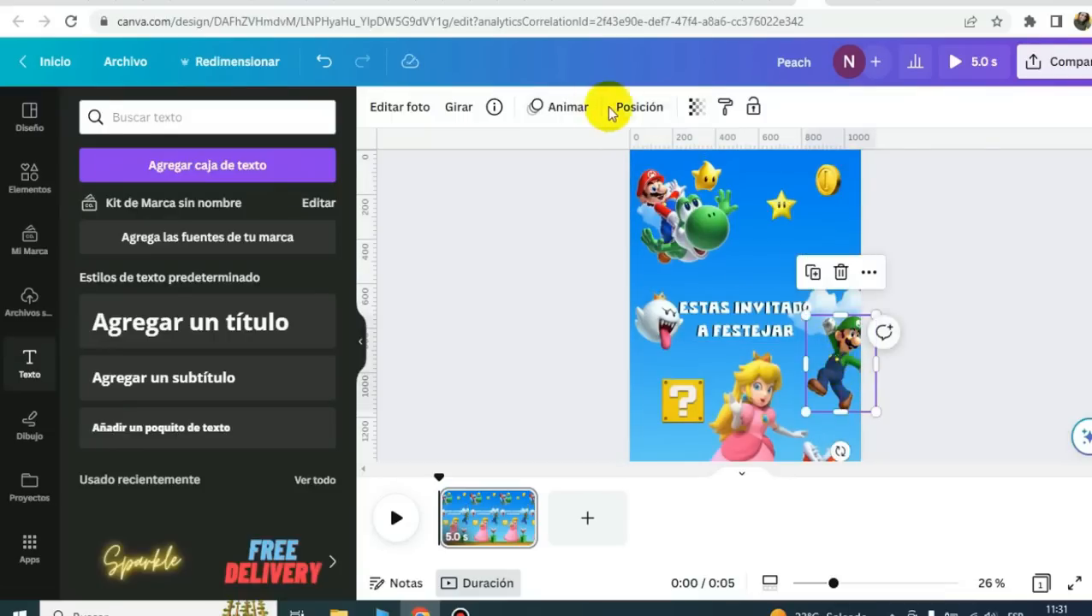
pyautogui.click(556, 109)
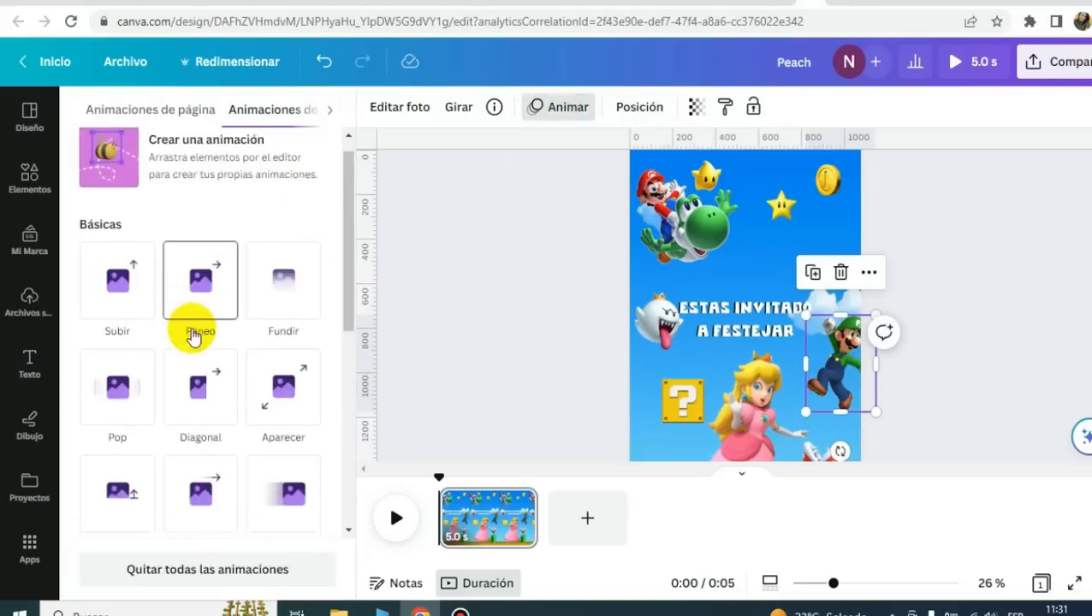
pyautogui.scroll(-2, 190, 334)
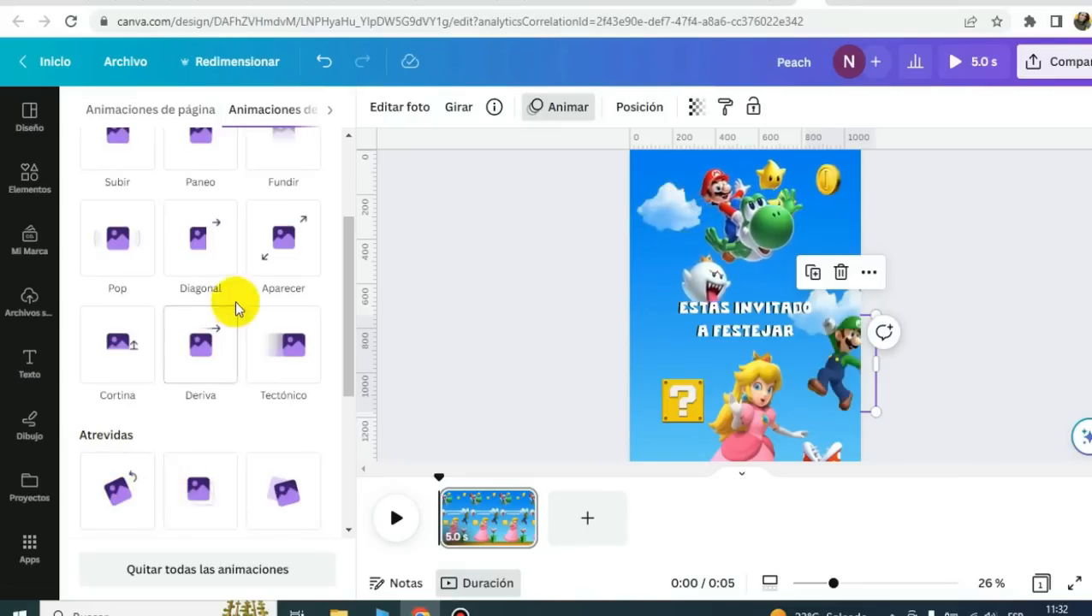
pyautogui.scroll(3, 232, 300)
pyautogui.scroll(-2, 197, 342)
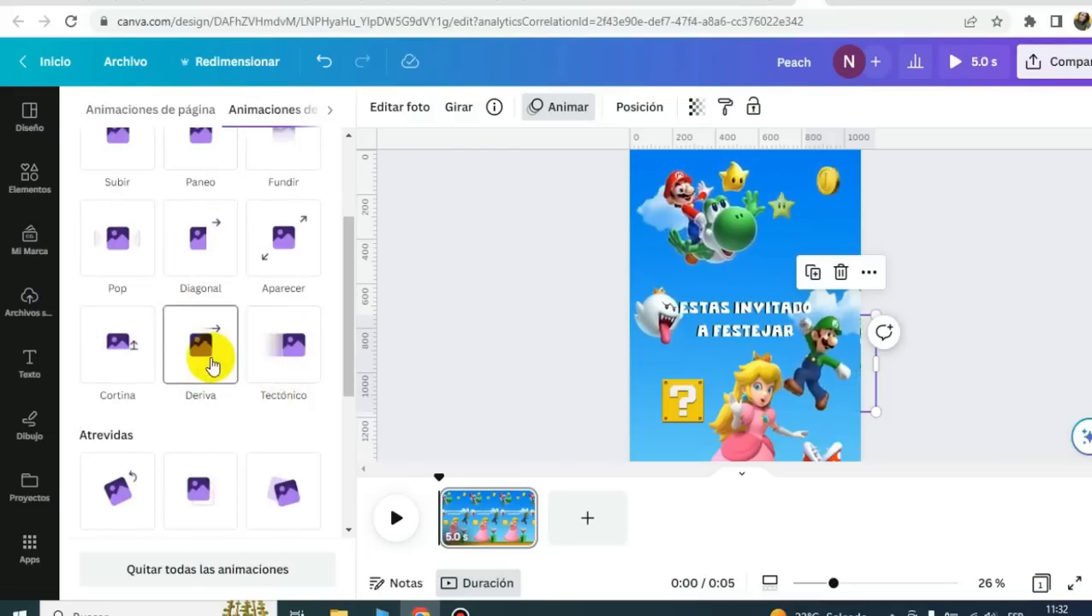
pyautogui.click(124, 484)
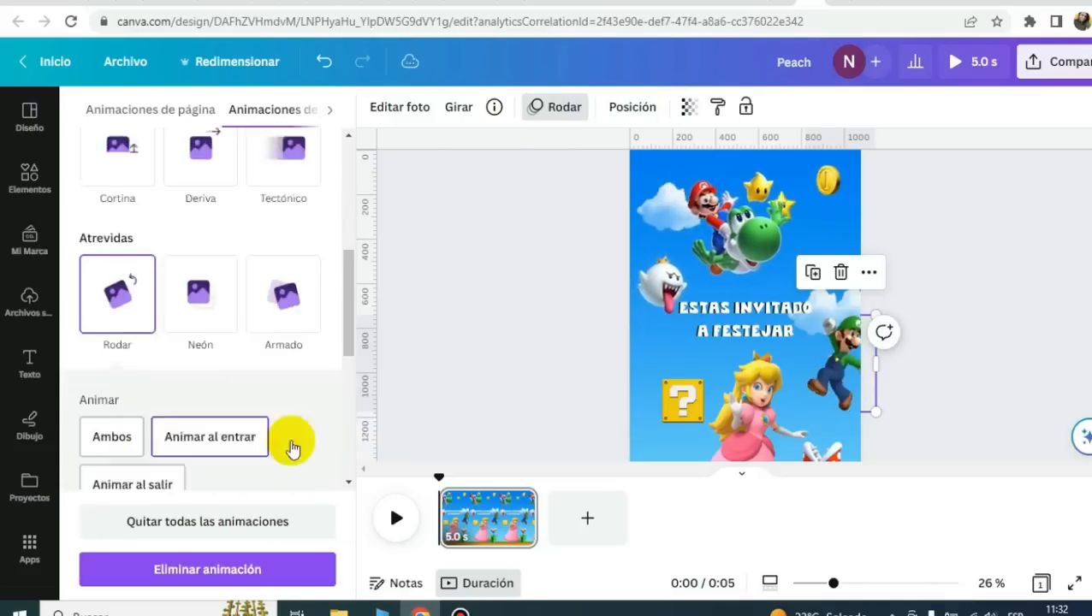
pyautogui.click(1001, 244)
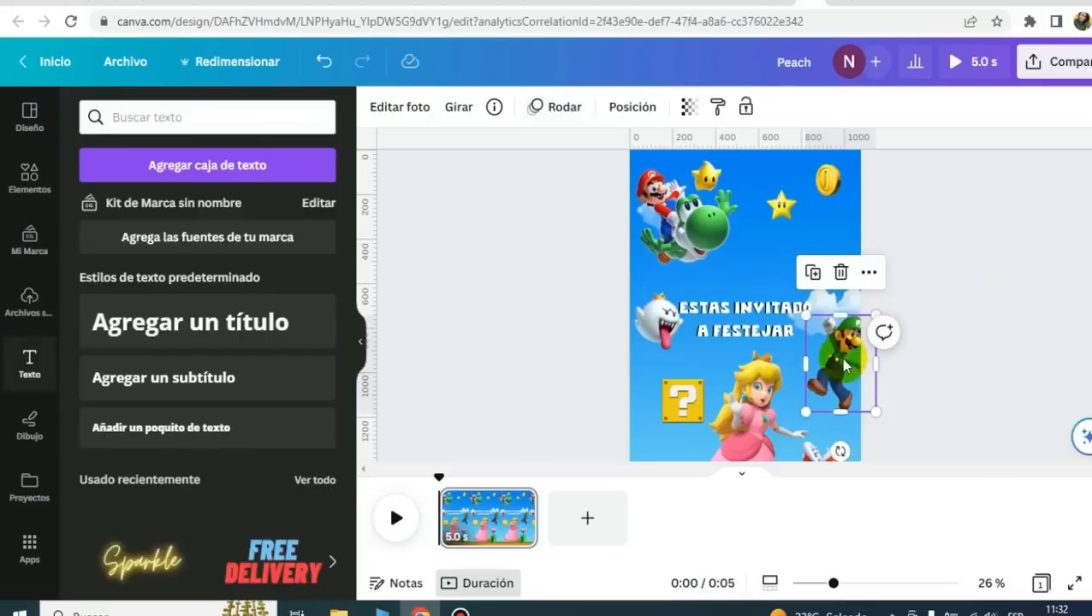
# - Shrink the question-mark block slightly and apply the Sello animation to it
pyautogui.click(678, 409)
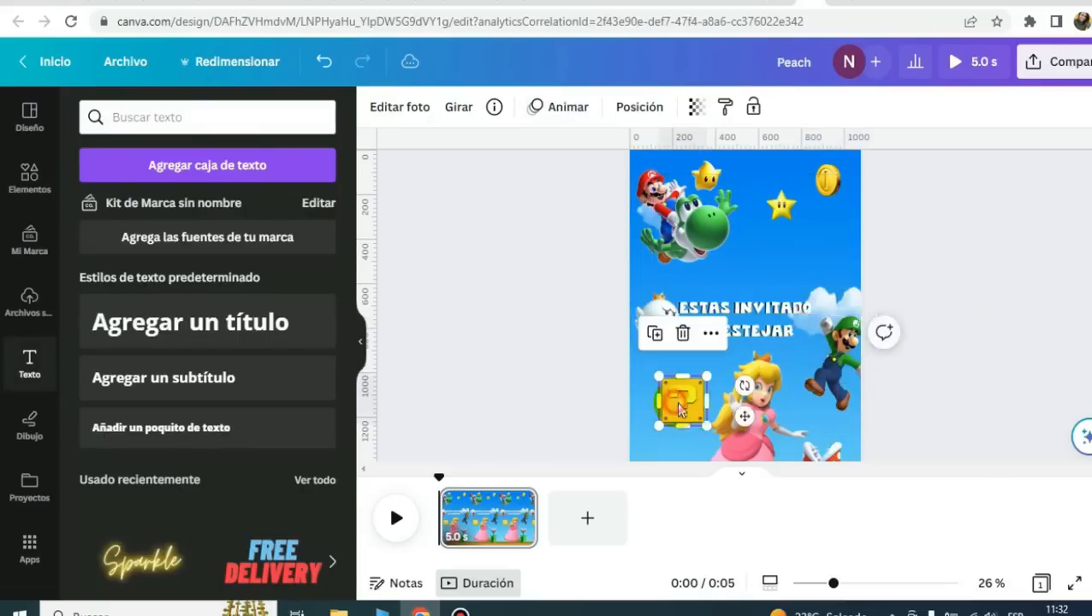
pyautogui.moveTo(693, 419); pyautogui.dragTo(689, 416)
pyautogui.click(552, 111)
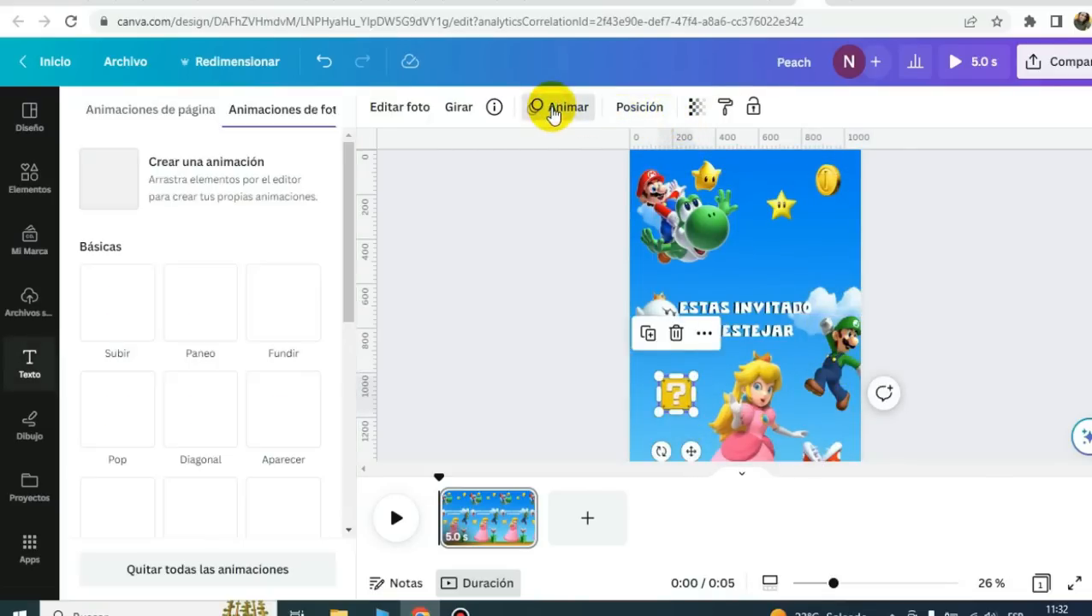
pyautogui.scroll(-3, 240, 402)
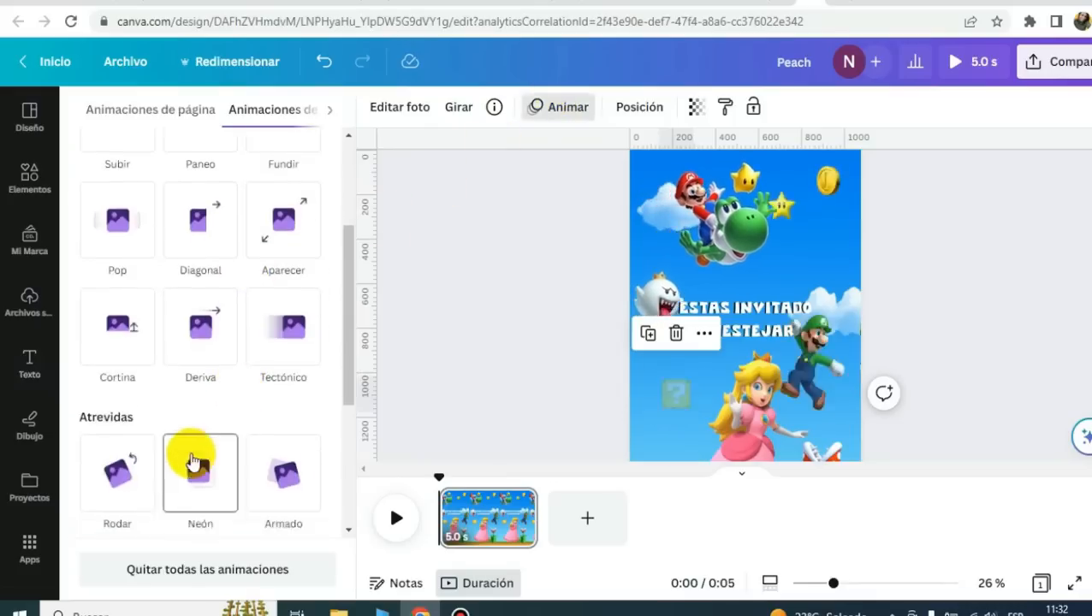
pyautogui.scroll(-2, 193, 463)
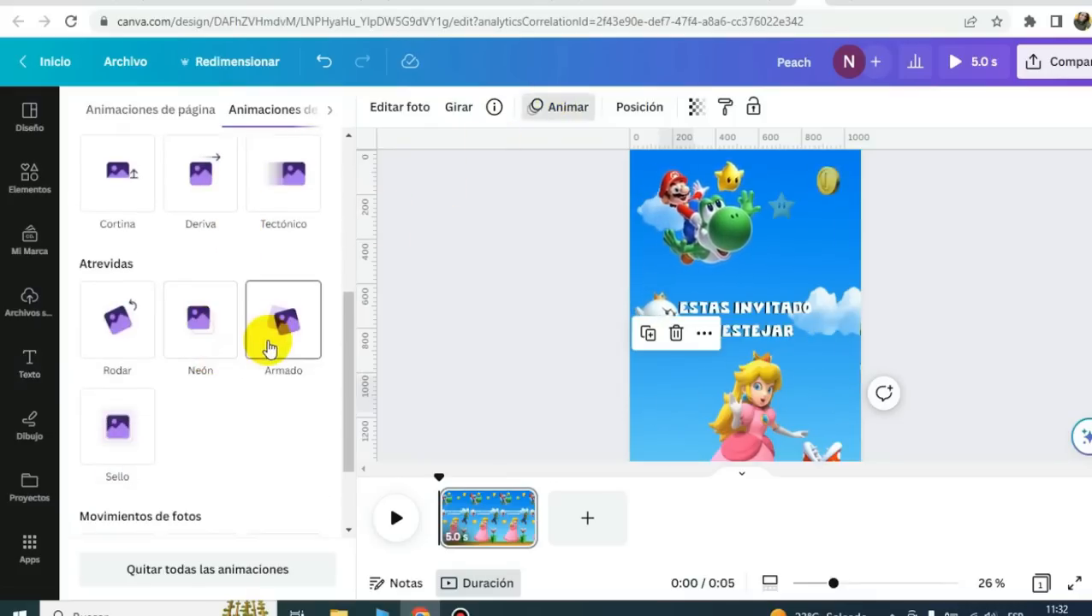
pyautogui.click(126, 440)
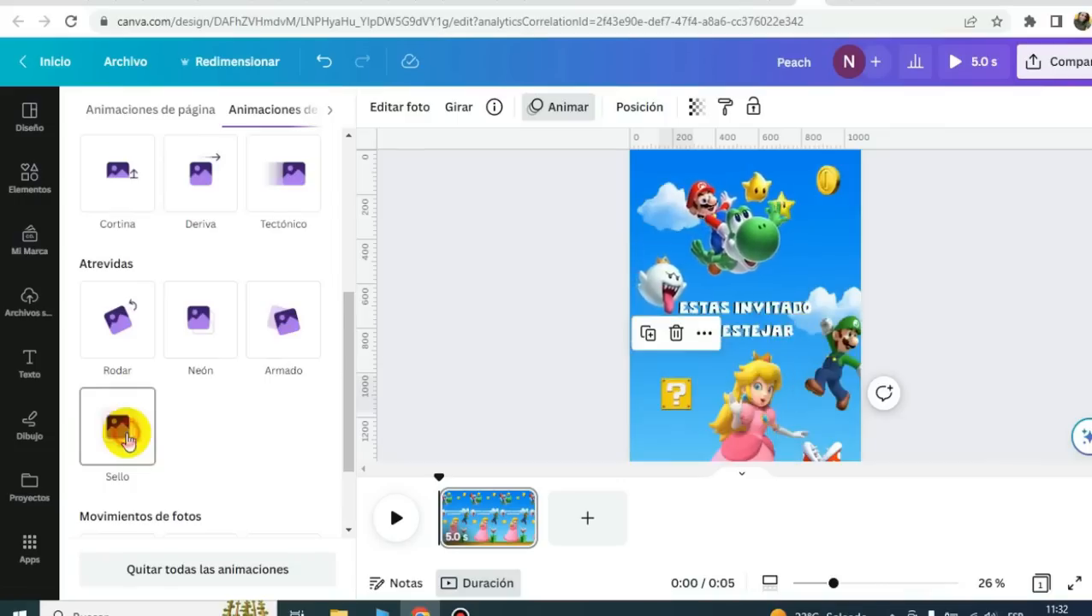
# - Lower Princess Peach slightly onto the grass and record a short custom motion path for her, ending a little up and to the left
pyautogui.scroll(-2, 986, 283)
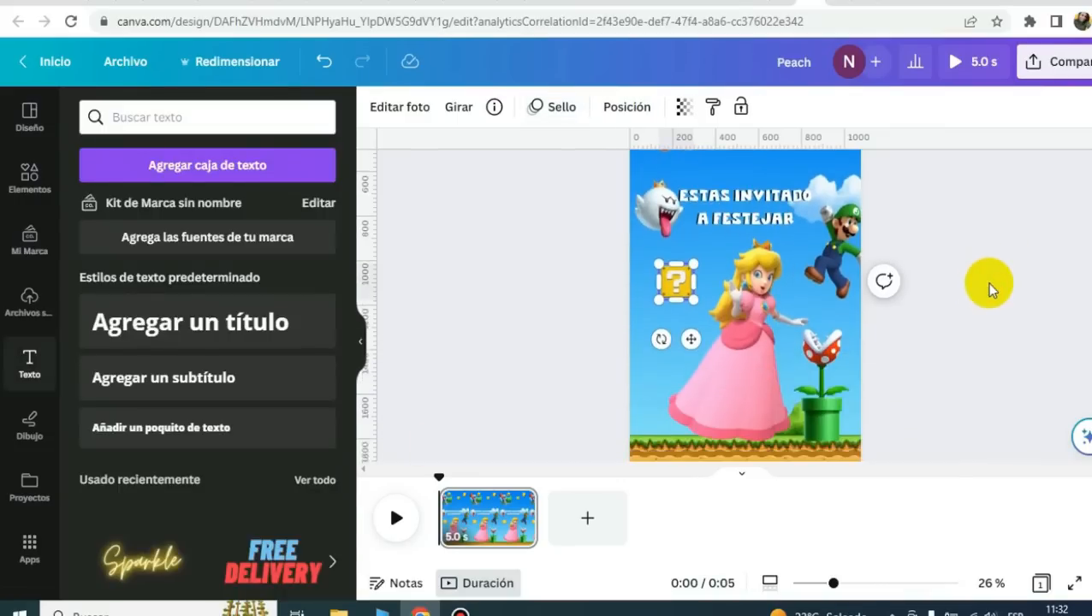
pyautogui.click(753, 370)
pyautogui.moveTo(752, 368); pyautogui.dragTo(746, 375)
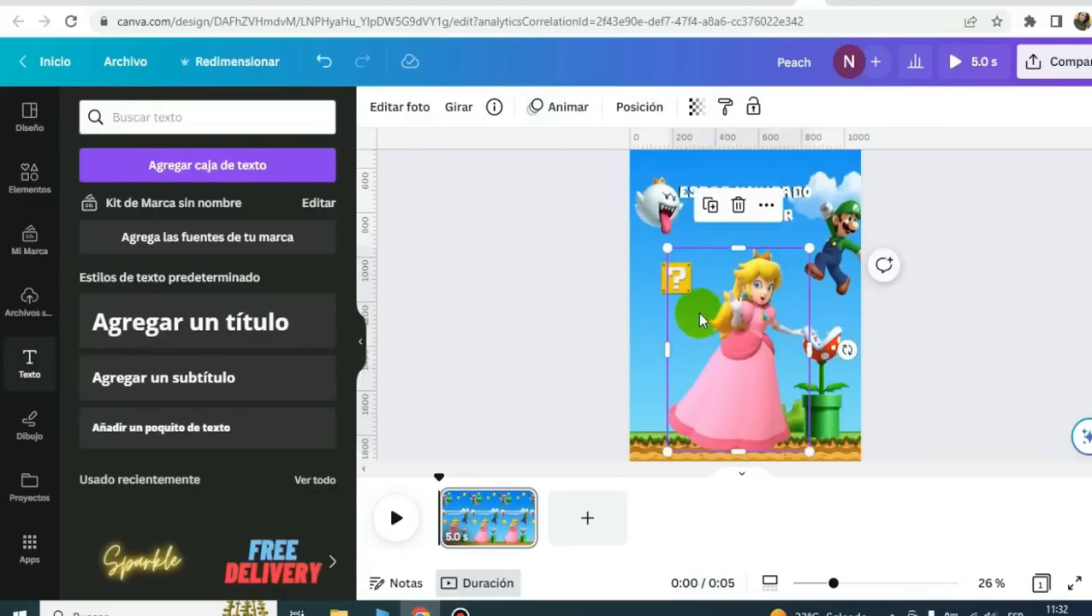
pyautogui.click(585, 117)
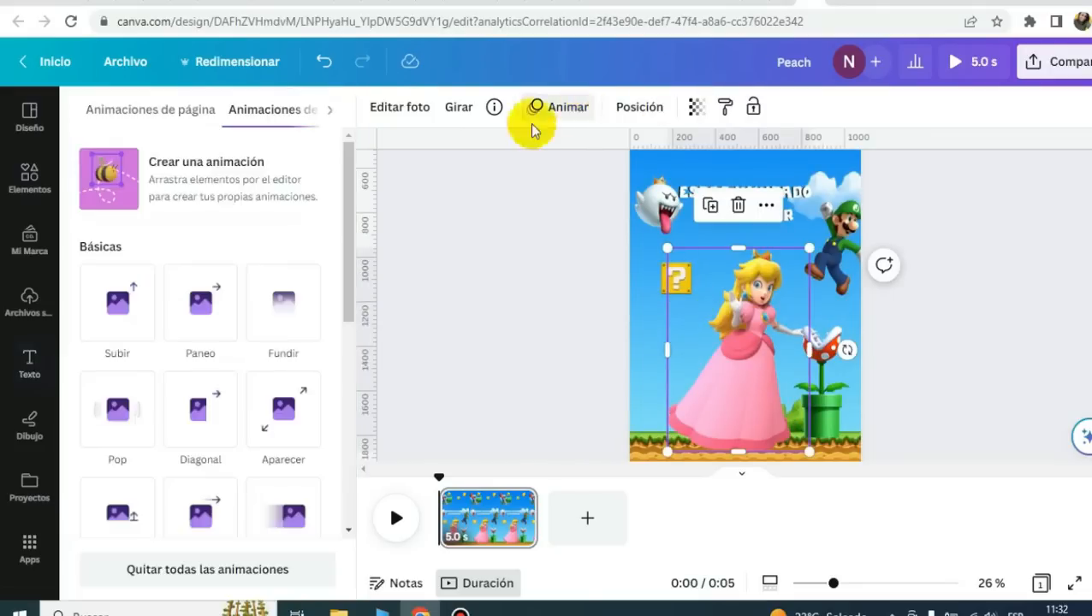
pyautogui.click(147, 194)
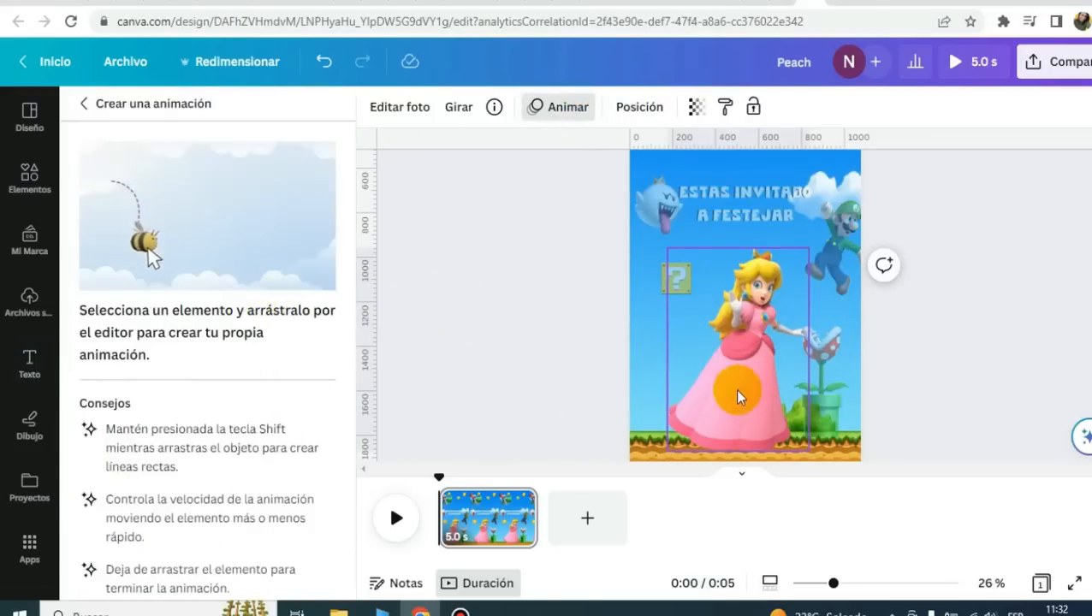
pyautogui.moveTo(731, 396)
pyautogui.mouseDown()
pyautogui.moveTo(729, 348)
pyautogui.moveTo(708, 385)
pyautogui.moveTo(692, 380)
pyautogui.moveTo(689, 345)
pyautogui.mouseUp()
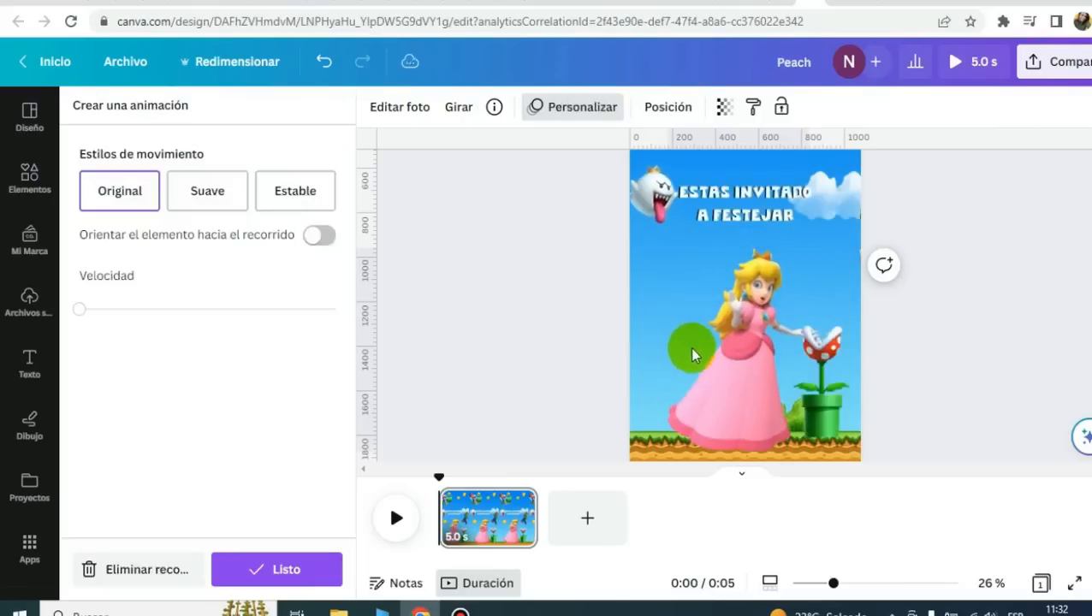
pyautogui.click(888, 378)
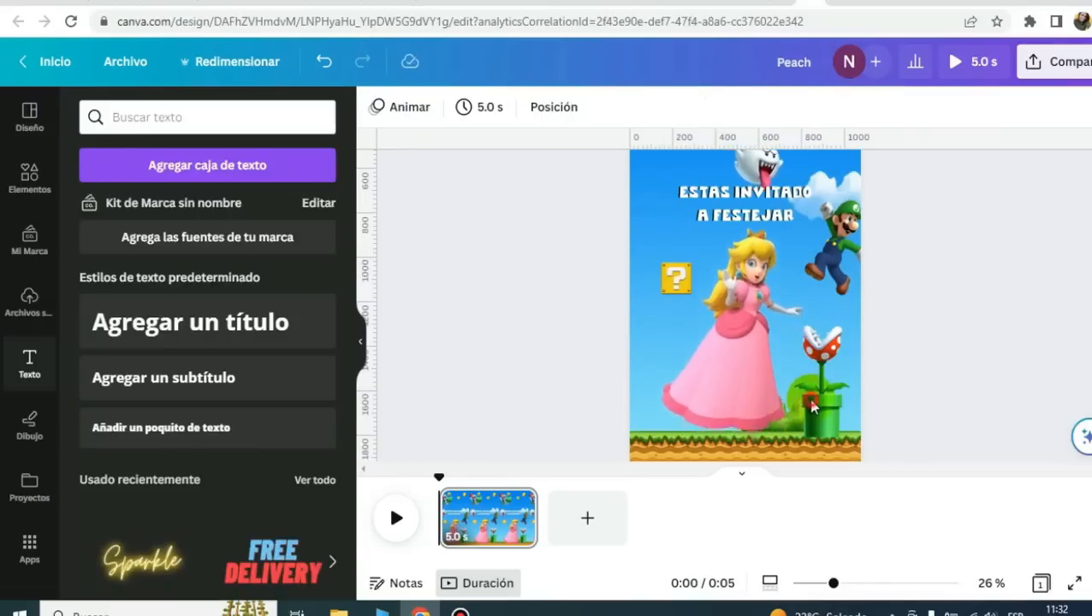
# - Move the piranha plant and its pipe slightly lower and to the right, and apply the Subir animation to it
pyautogui.click(824, 403)
pyautogui.moveTo(819, 401); pyautogui.dragTo(831, 421)
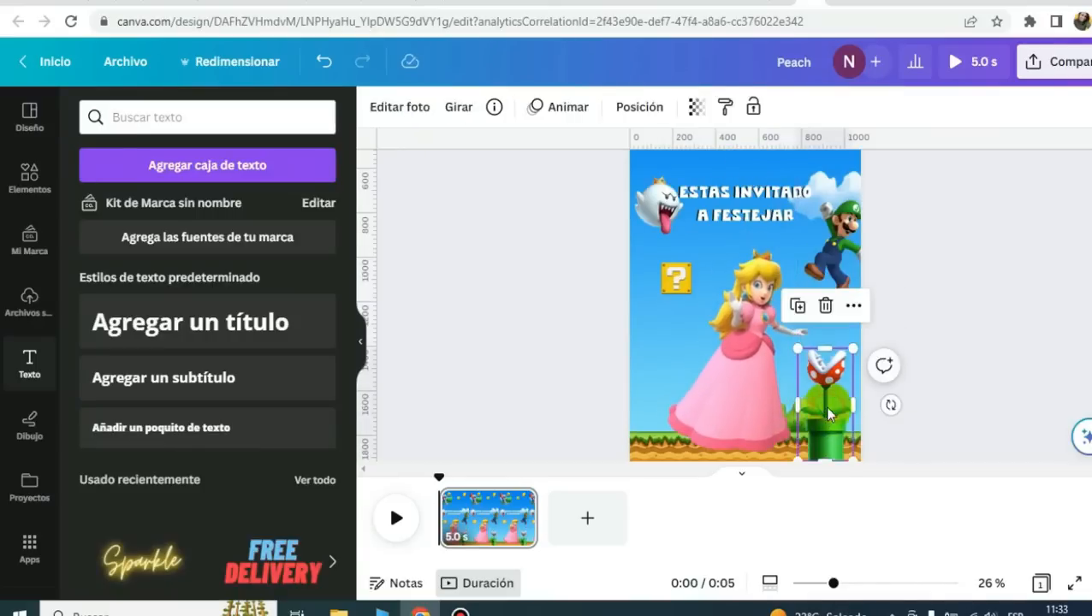
pyautogui.click(564, 107)
pyautogui.click(118, 326)
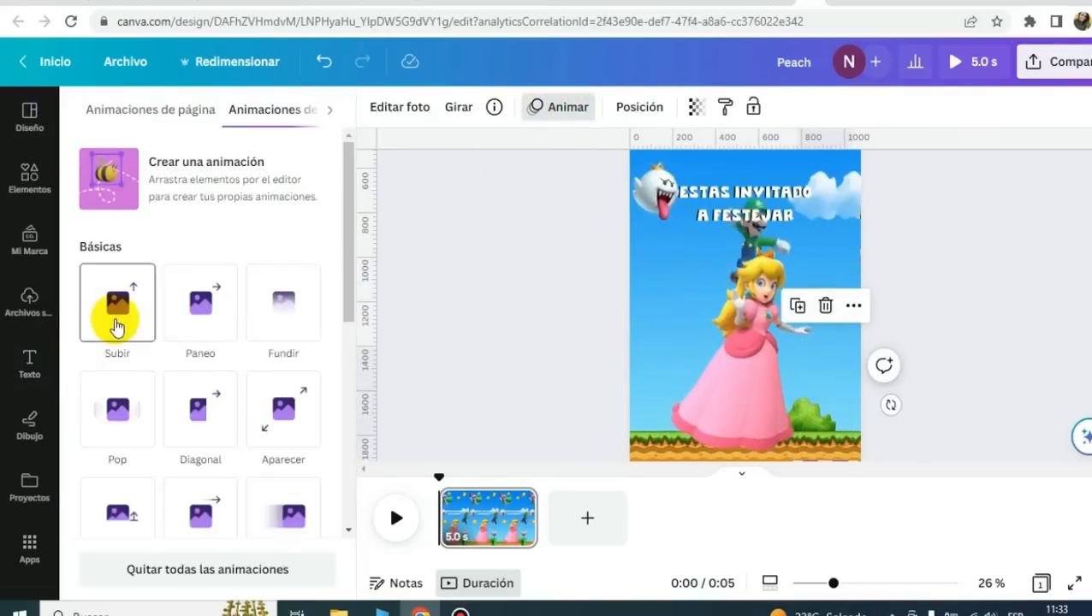
# - Check the piranha plant's Subir animation options and play back the whole page's animations
pyautogui.scroll(-2, 114, 321)
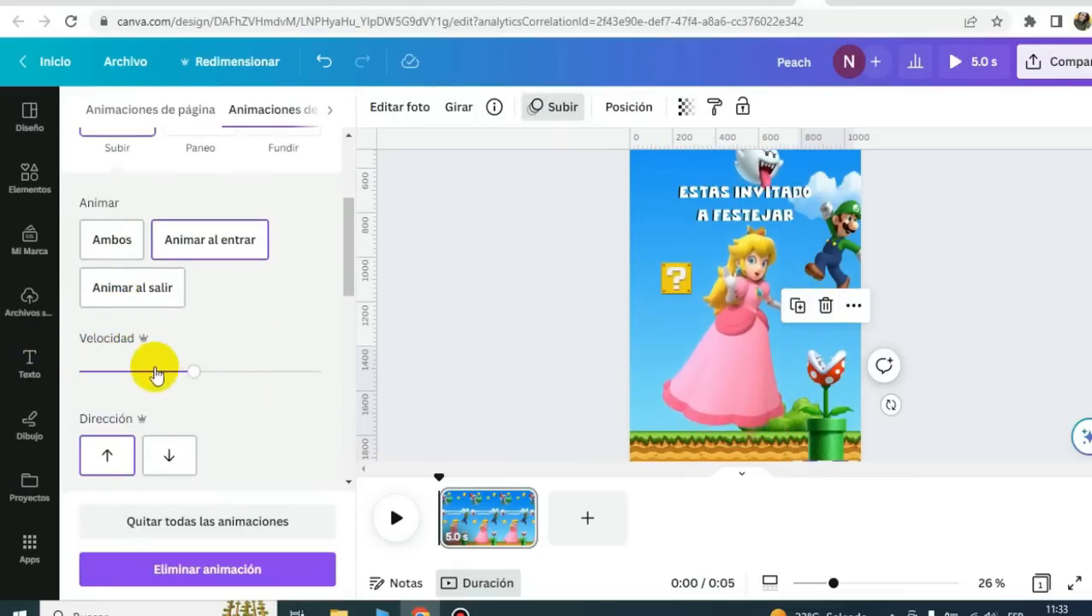
pyautogui.click(126, 286)
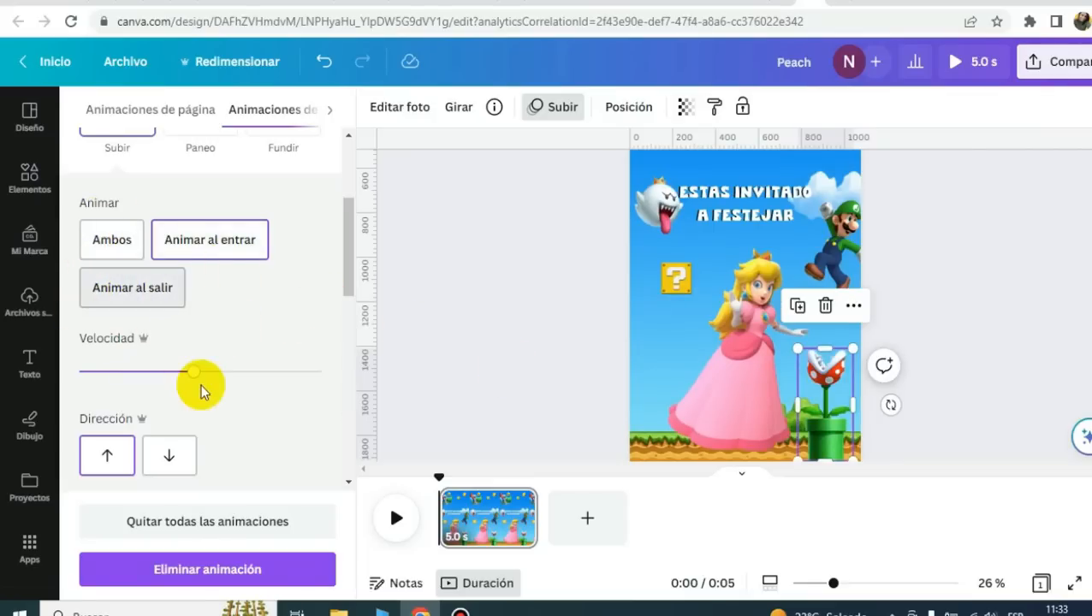
pyautogui.click(755, 524)
pyautogui.moveTo(828, 588); pyautogui.dragTo(808, 585)
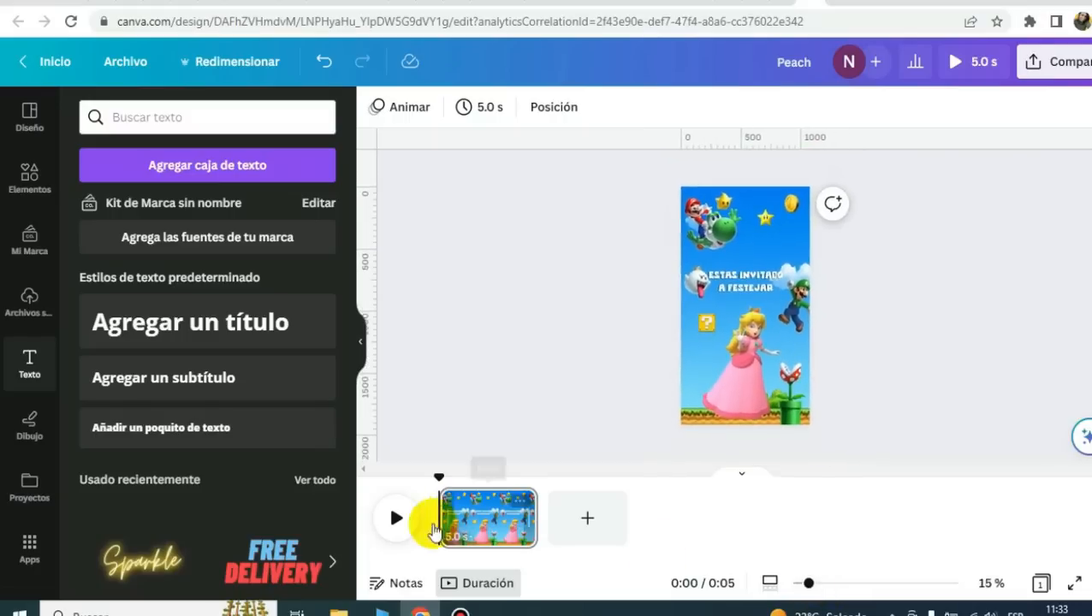
pyautogui.click(395, 518)
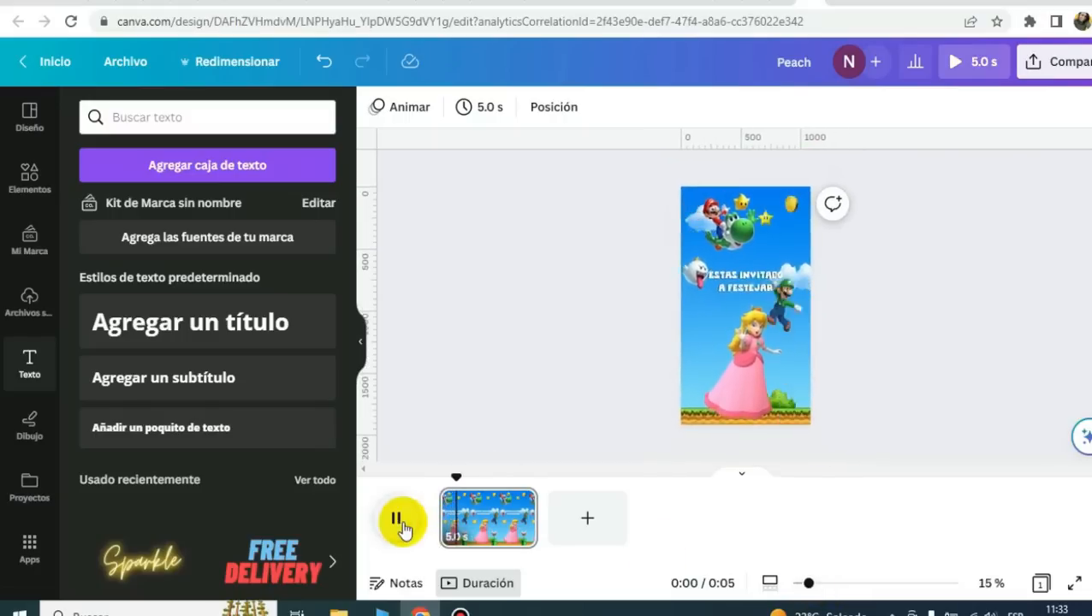
pyautogui.click(399, 522)
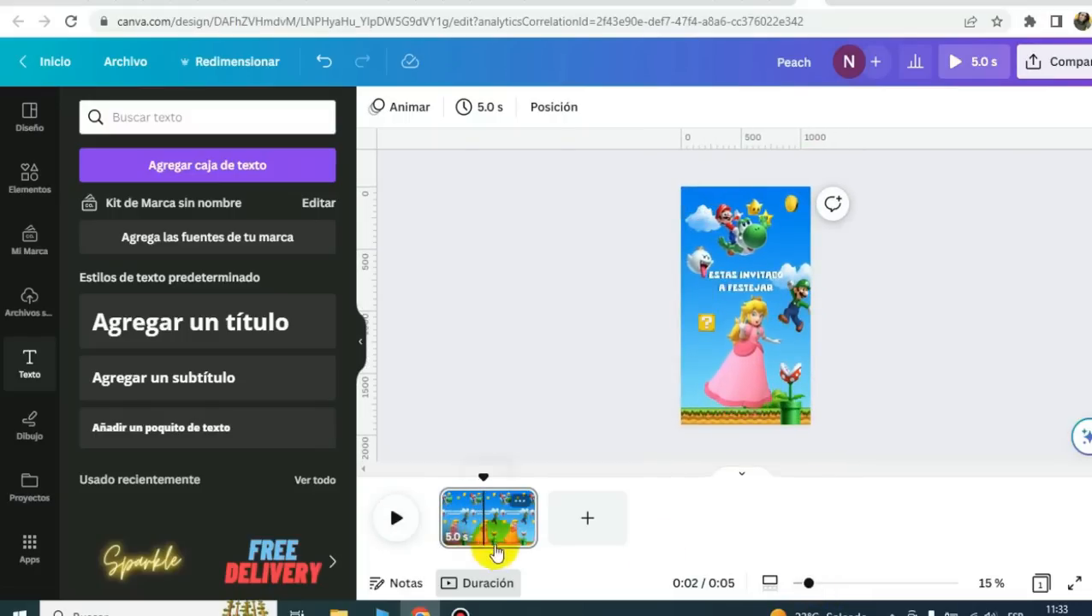
# - Set the page's duration to 7.0 s and duplicate the page
pyautogui.click(454, 541)
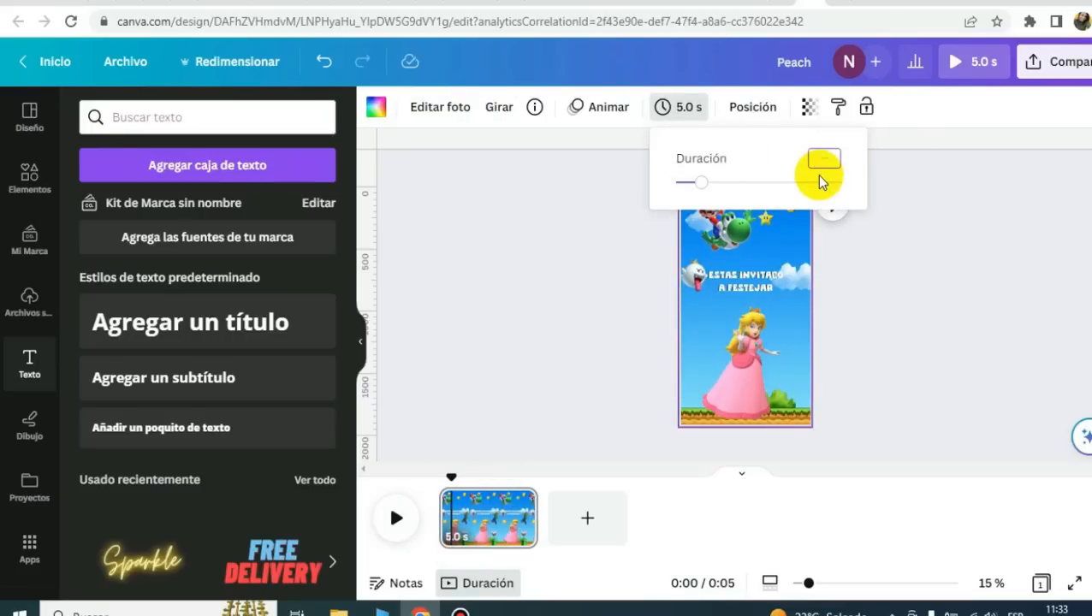
pyautogui.press('Return')
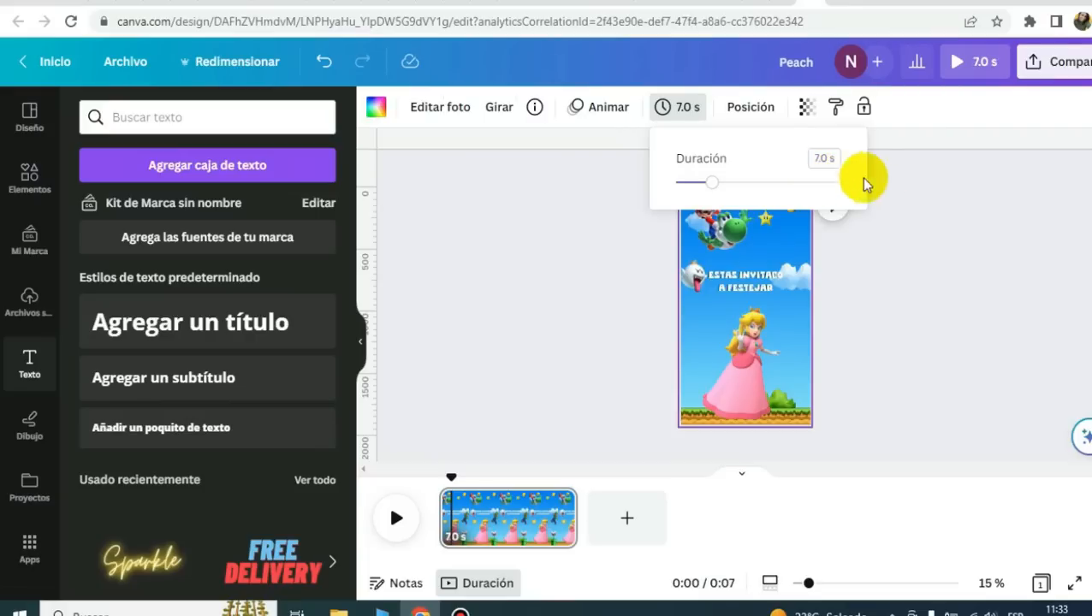
pyautogui.click(941, 231)
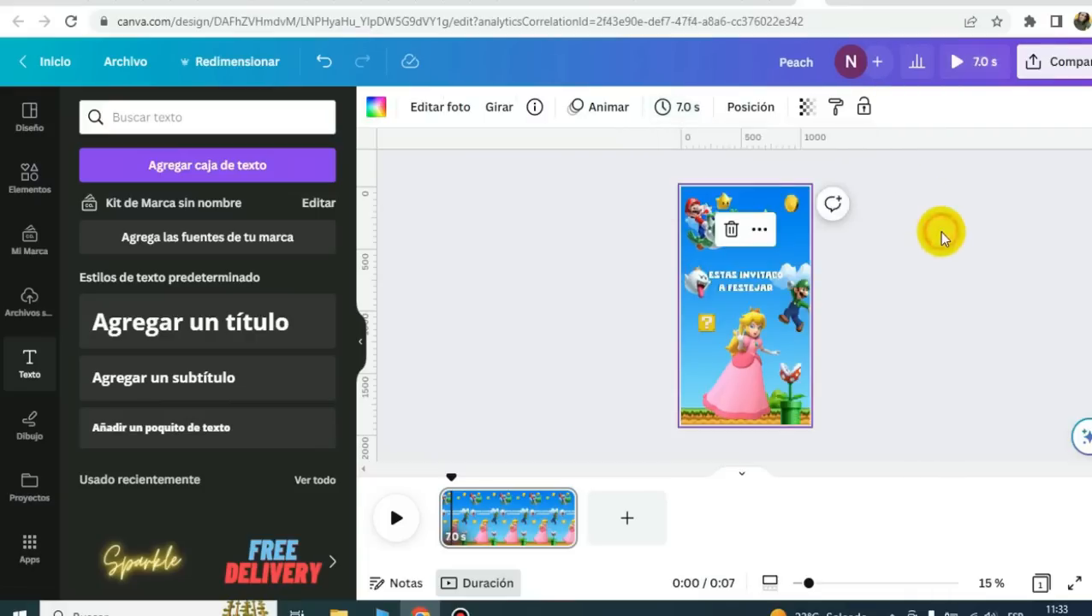
pyautogui.rightClick(544, 531)
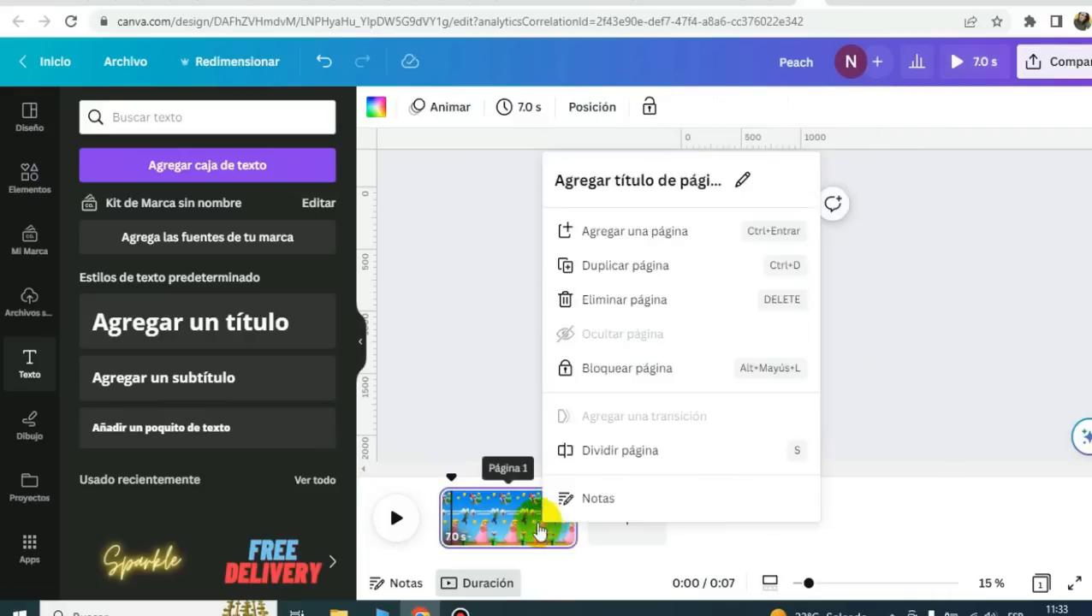
pyautogui.click(631, 267)
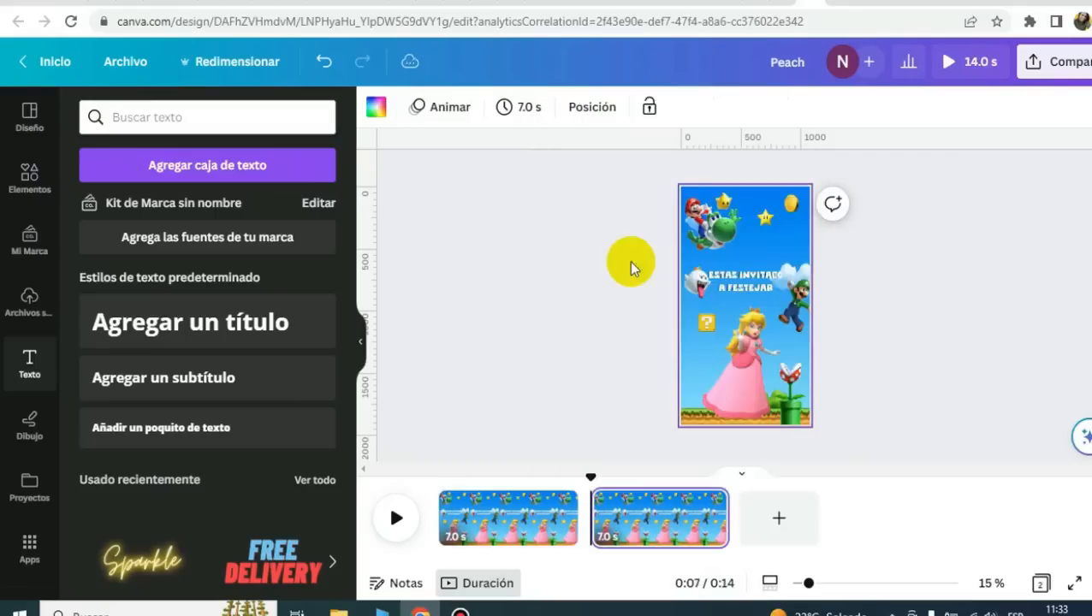
# - Delete Mario on Yoshi, Luigi and the piranha plant with the green pipe from the duplicated page
pyautogui.click(753, 288)
pyautogui.click(757, 346)
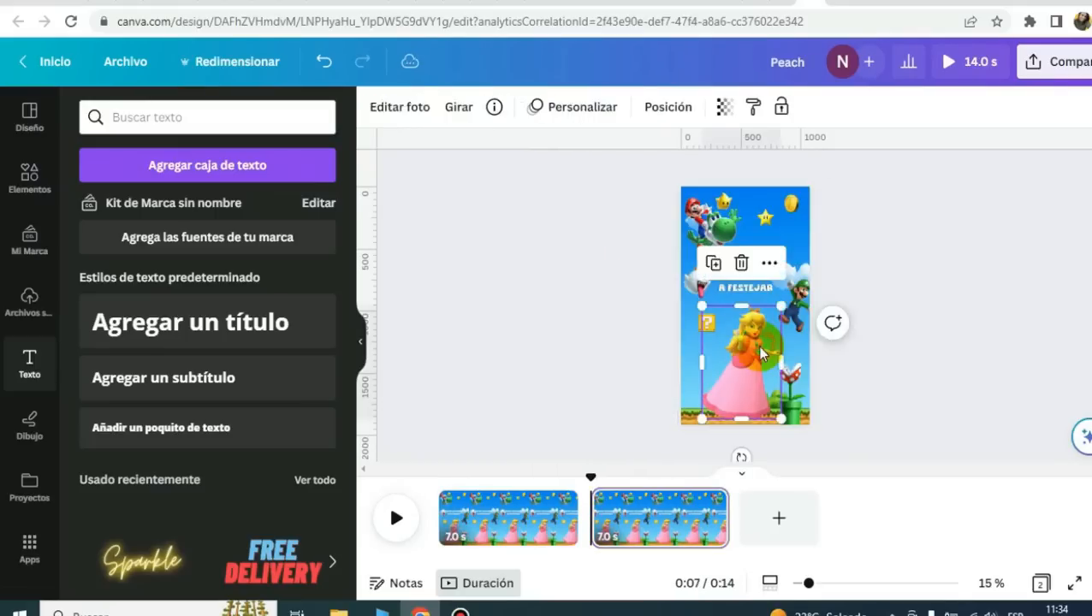
pyautogui.click(709, 223)
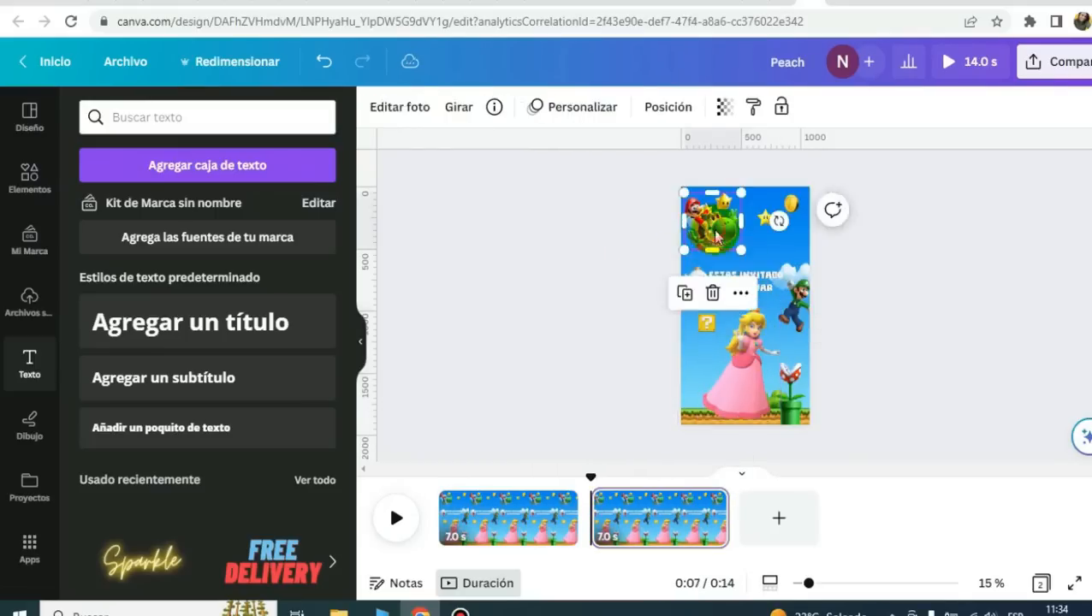
pyautogui.press('Delete')
pyautogui.click(802, 313)
pyautogui.press('Delete')
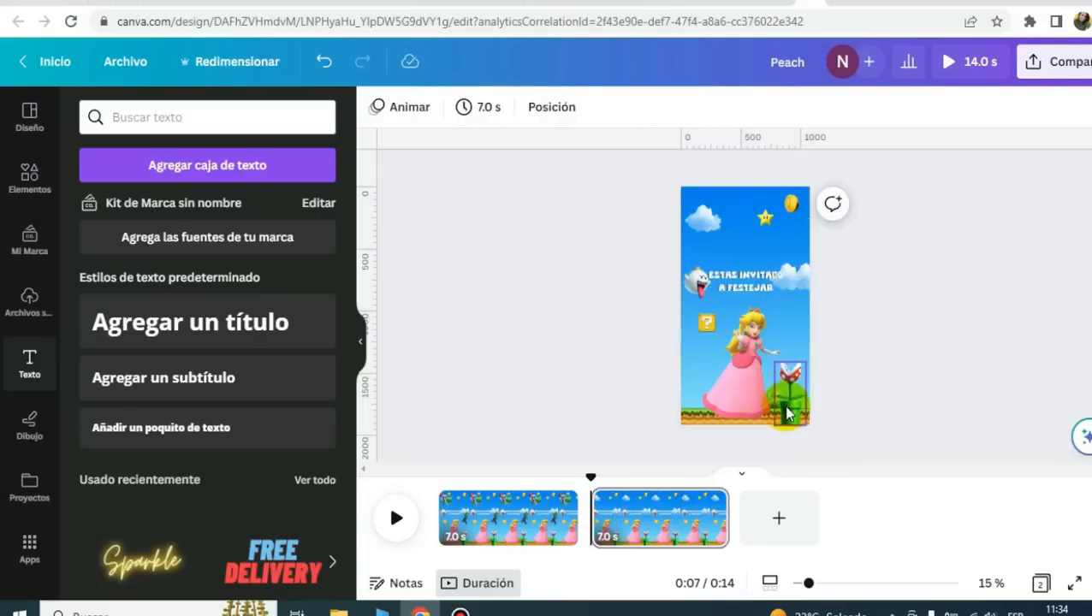
pyautogui.click(788, 414)
pyautogui.moveTo(788, 414); pyautogui.dragTo(717, 409)
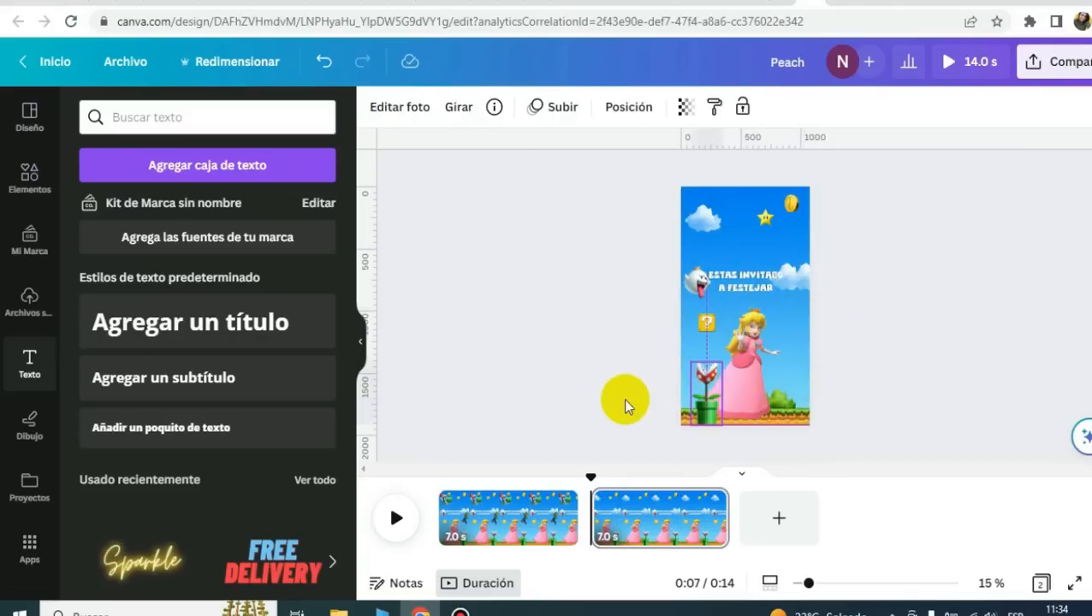
pyautogui.press('Delete')
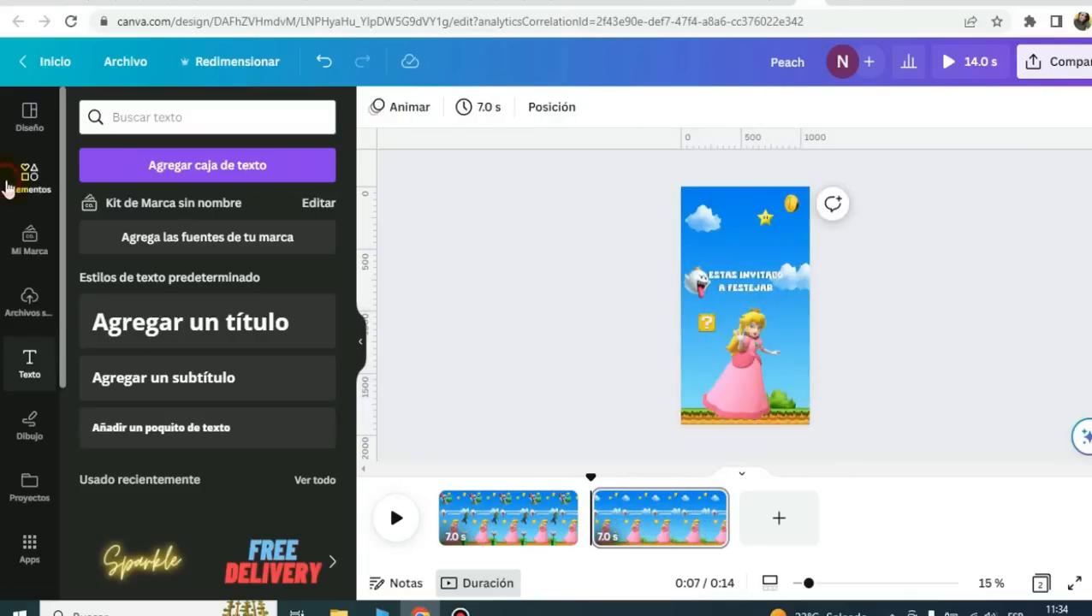
# - Add the uploaded piranha plant with the blue pipe, shrink it and place it on the grass in the page's lower-right corner
pyautogui.click(29, 159)
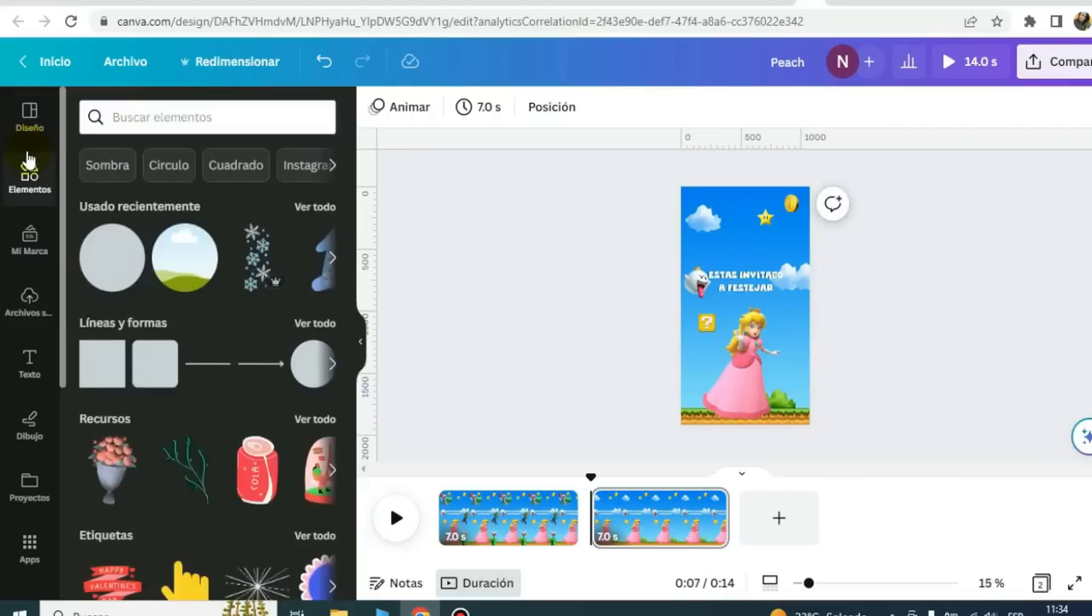
pyautogui.click(30, 298)
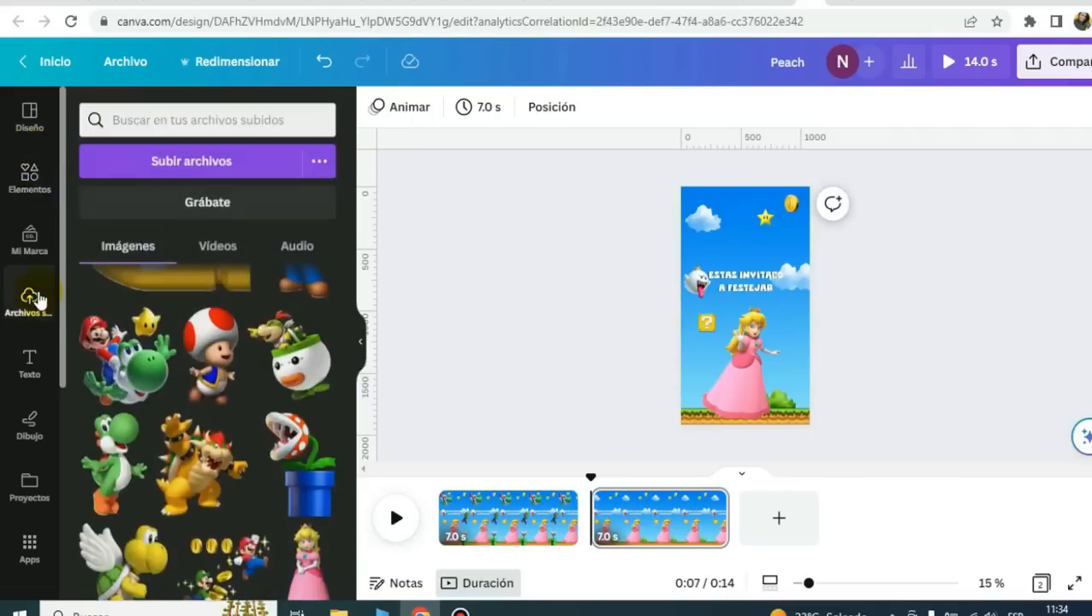
pyautogui.scroll(-2, 271, 400)
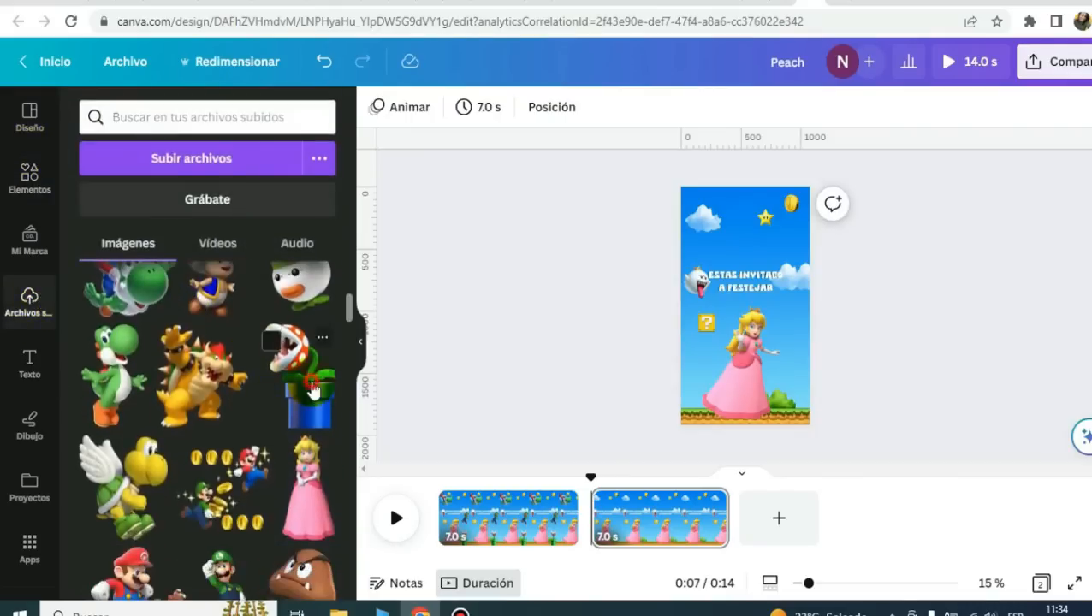
pyautogui.moveTo(813, 329); pyautogui.dragTo(749, 403)
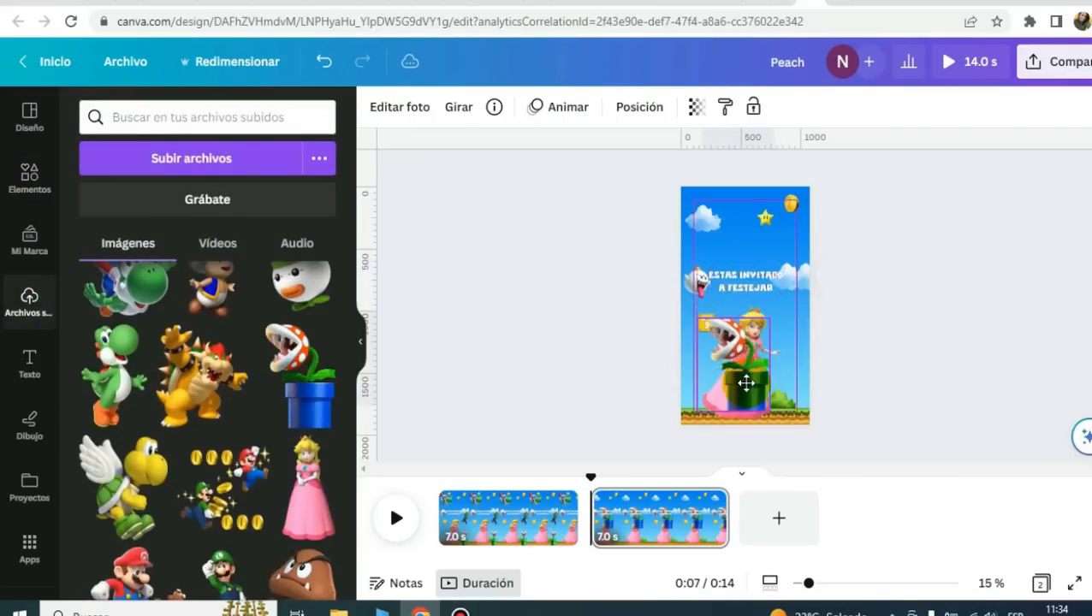
pyautogui.moveTo(697, 318); pyautogui.dragTo(757, 362)
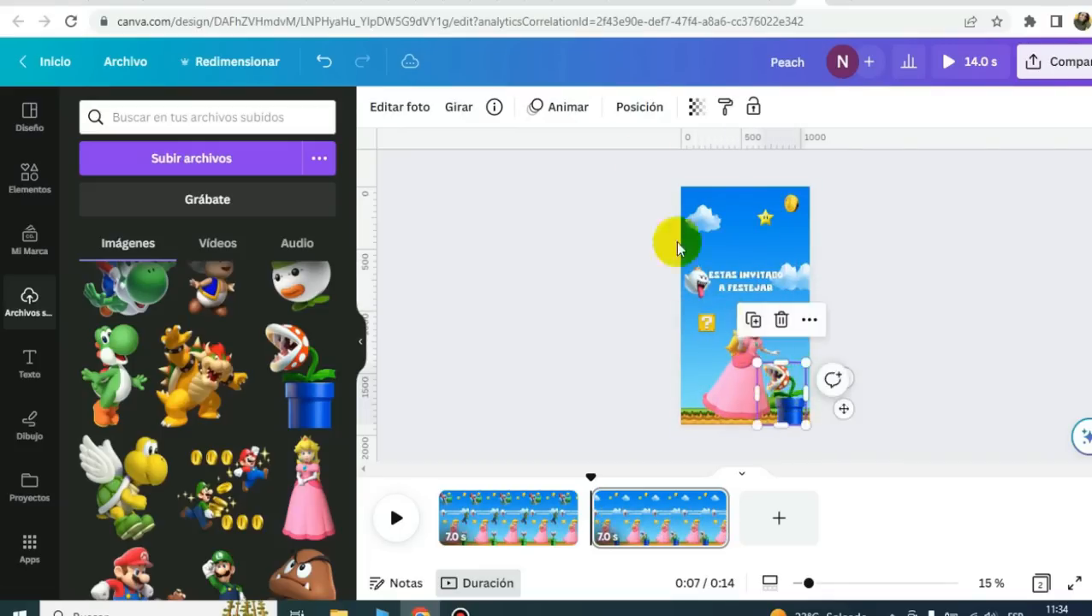
# - Preview several basic animations for the blue-pipe piranha plant and apply Cortina to it
pyautogui.click(562, 114)
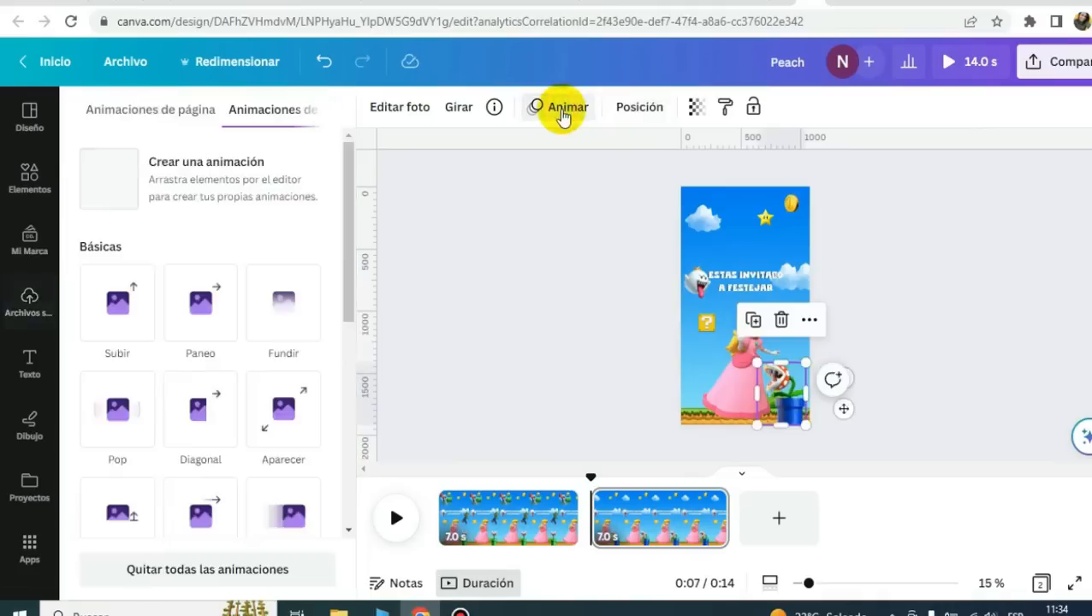
pyautogui.click(278, 406)
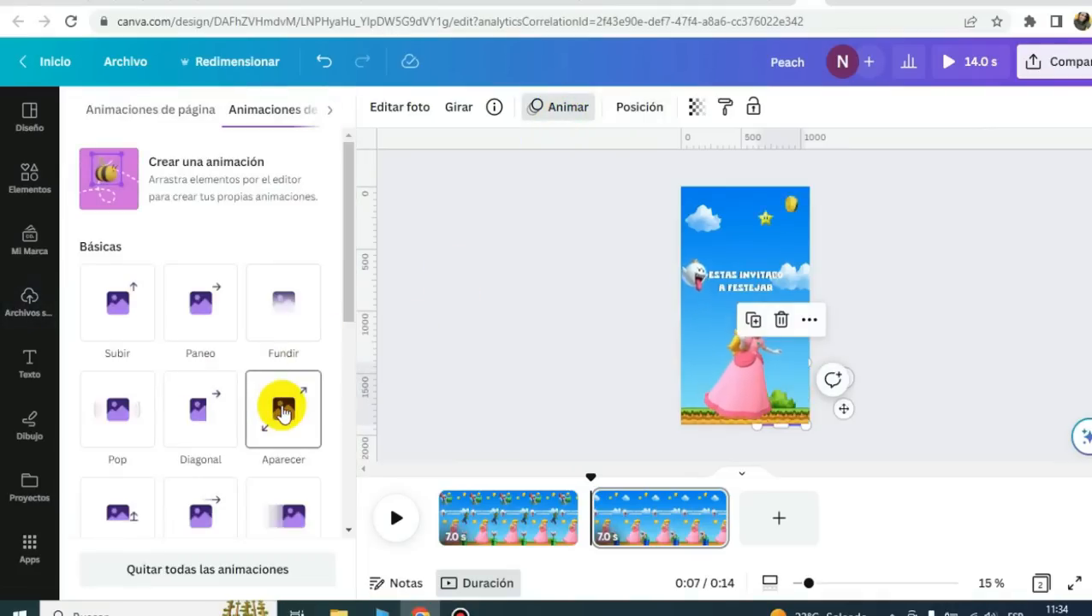
pyautogui.click(208, 424)
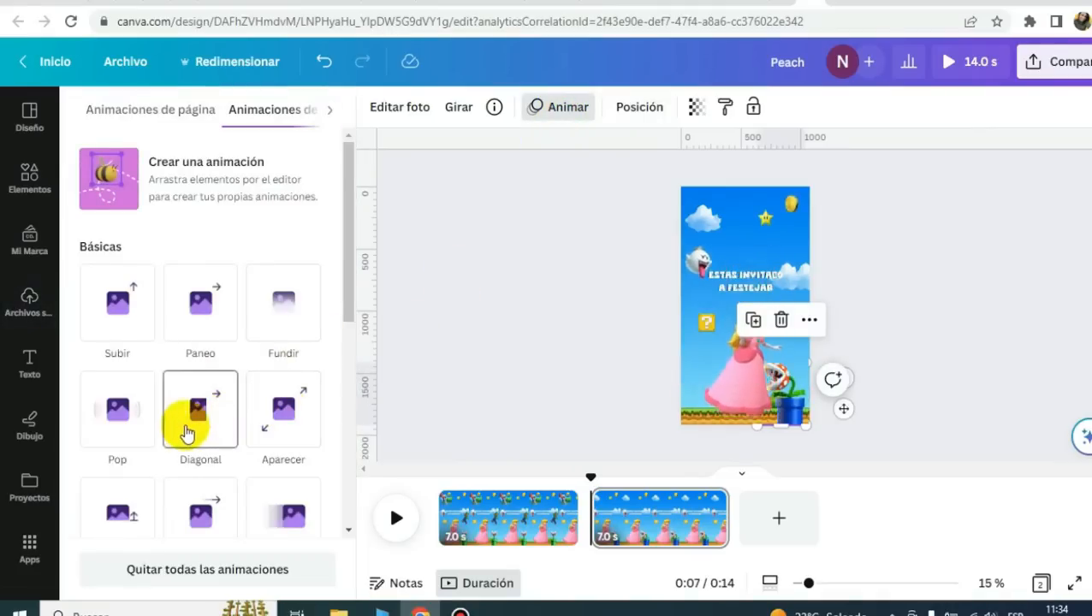
pyautogui.scroll(-2, 187, 432)
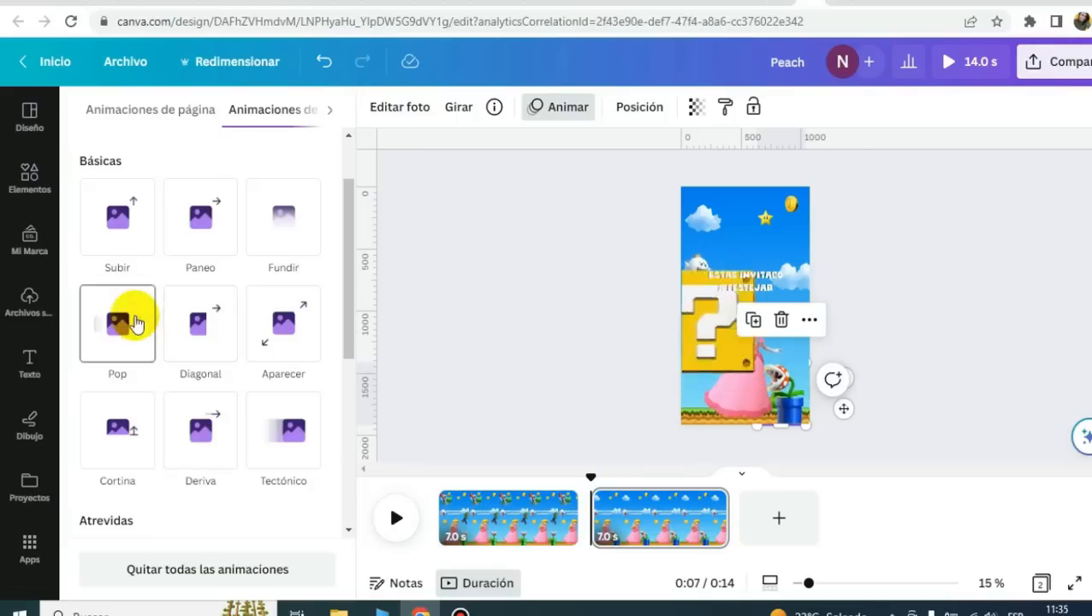
pyautogui.click(274, 443)
pyautogui.click(126, 451)
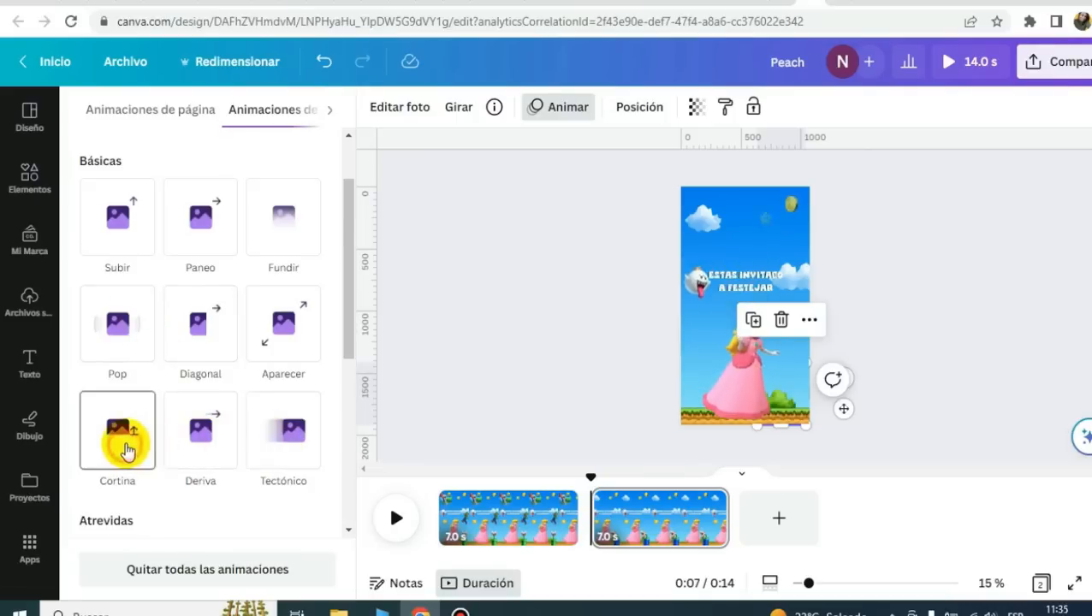
pyautogui.click(914, 293)
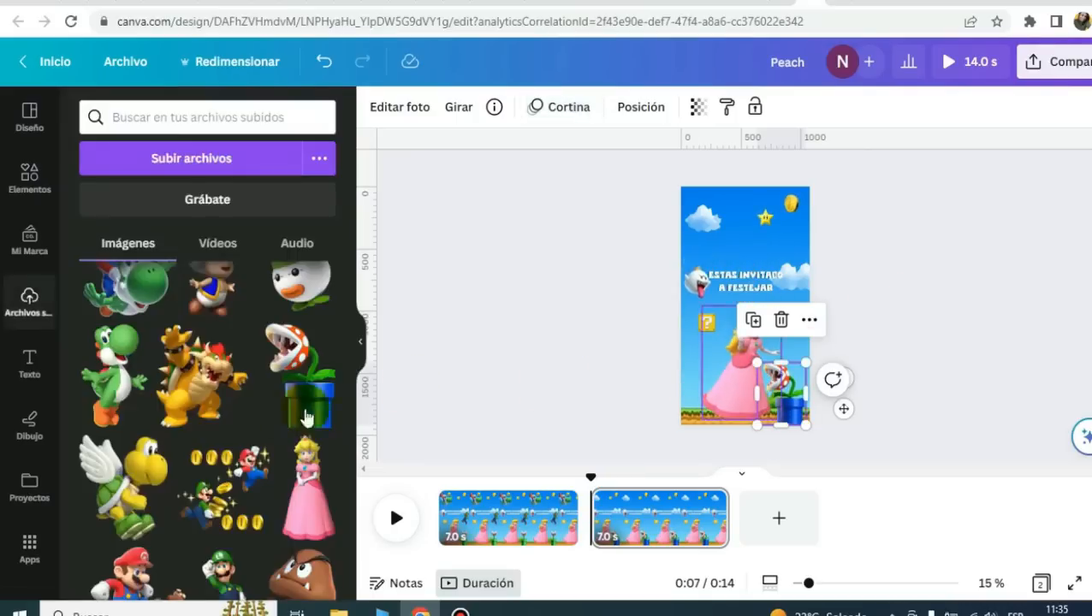
# - Replace Princess Peach with the uploaded standing Peach, scaled down at the page's lower left, and move the question-mark block below the right cloud
pyautogui.click(740, 367)
pyautogui.press('Delete')
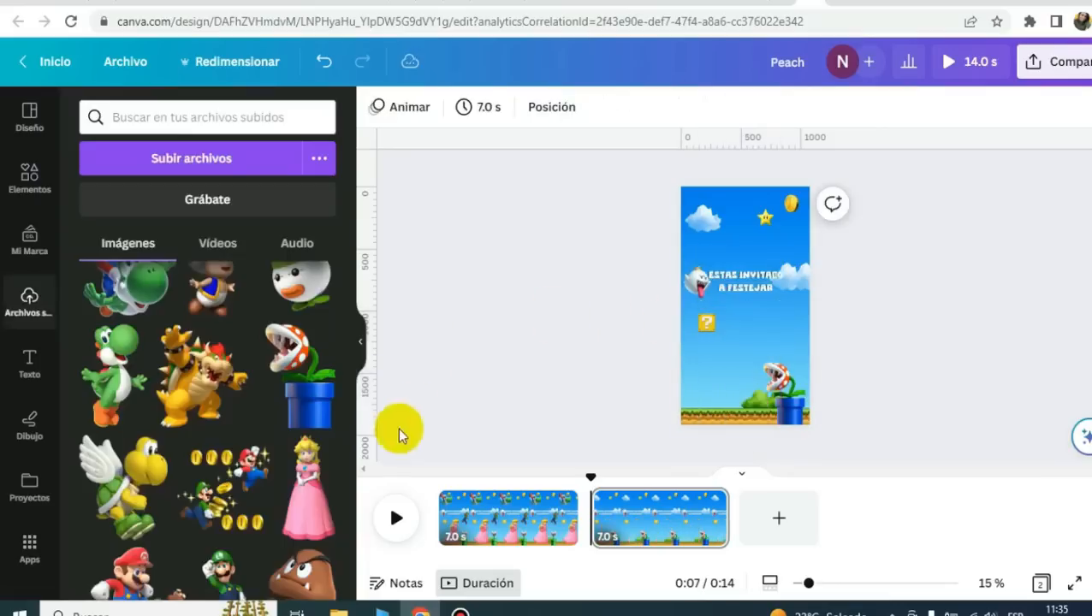
pyautogui.hotkey('ctrl', 'z')
pyautogui.moveTo(743, 343); pyautogui.dragTo(732, 388)
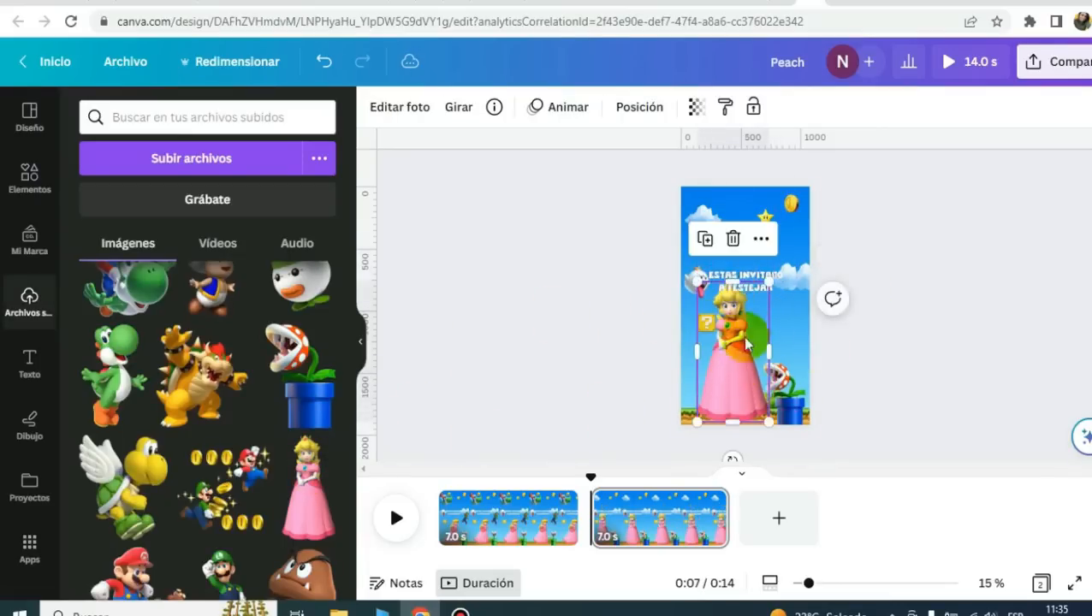
pyautogui.moveTo(756, 318)
pyautogui.mouseDown()
pyautogui.moveTo(789, 312)
pyautogui.moveTo(747, 309)
pyautogui.mouseUp()
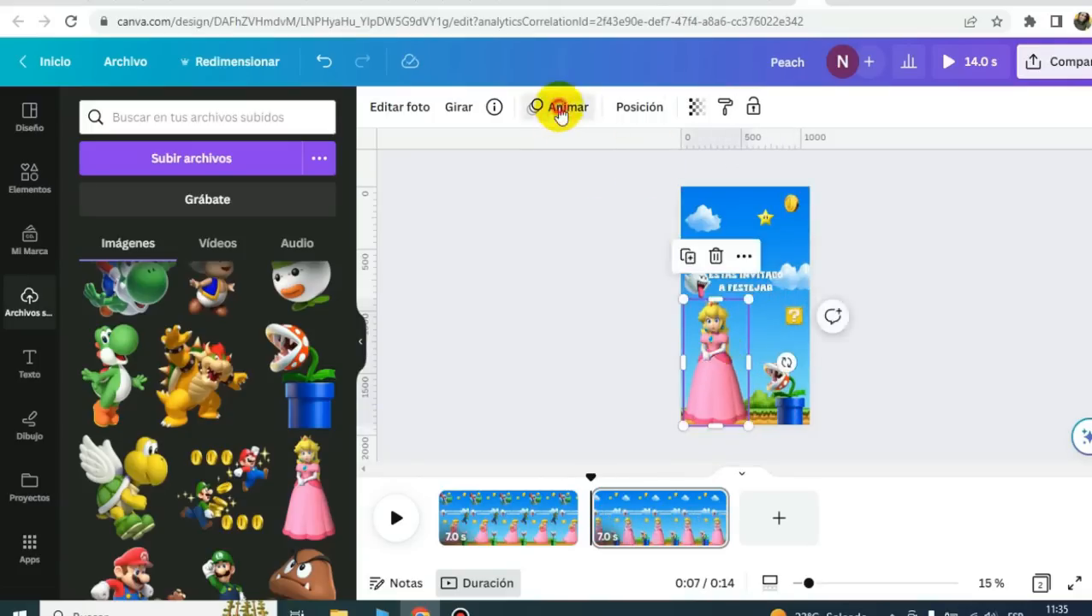
# - Apply the Aparecer animation to the standing Princess Peach
pyautogui.click(561, 114)
pyautogui.scroll(-1, 280, 342)
pyautogui.click(280, 346)
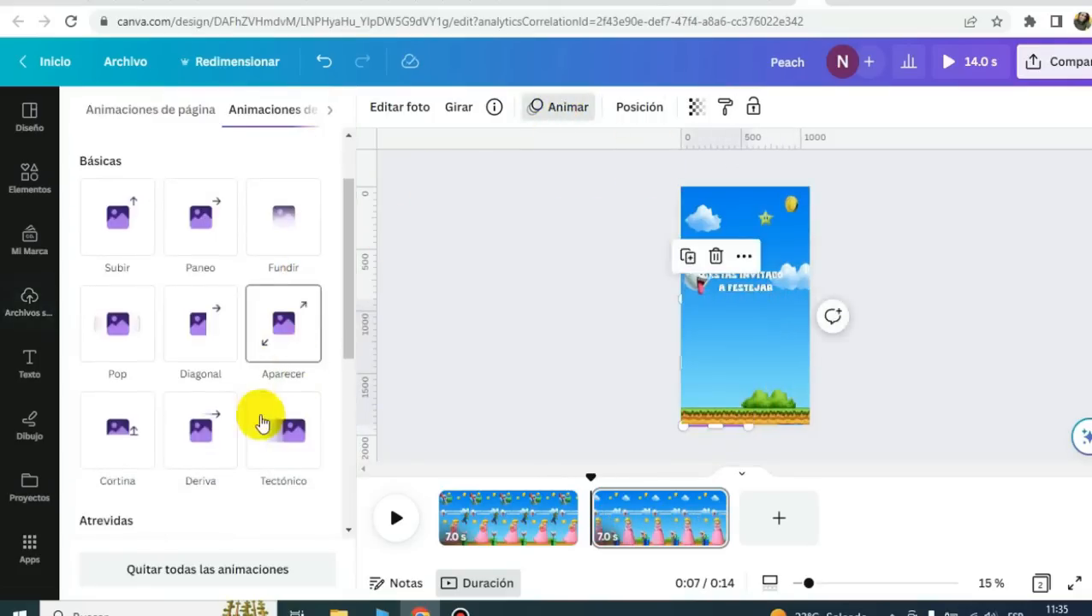
pyautogui.click(285, 349)
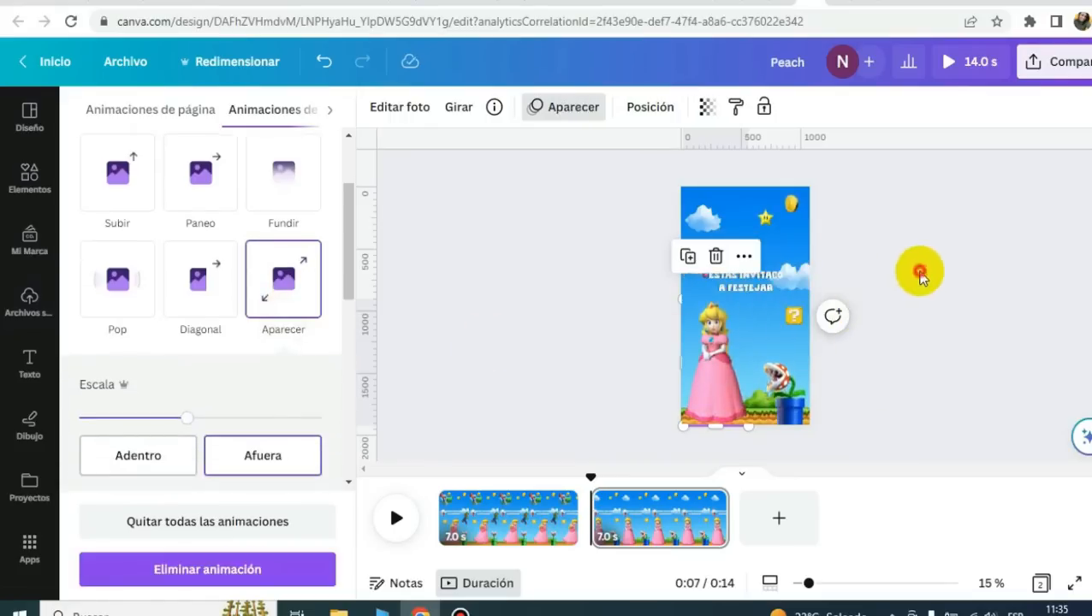
# - Replace the invitation text with the birthday girl's name, enlarge it to size 145 and centre it across the page above Peach
pyautogui.click(719, 291)
pyautogui.click(751, 289)
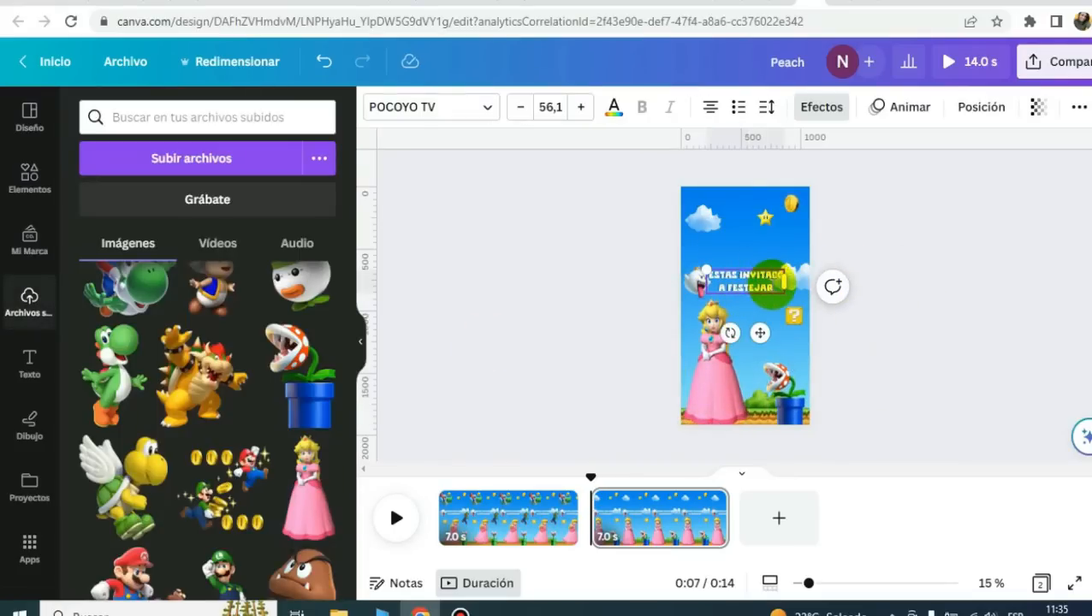
pyautogui.moveTo(703, 285); pyautogui.dragTo(628, 250)
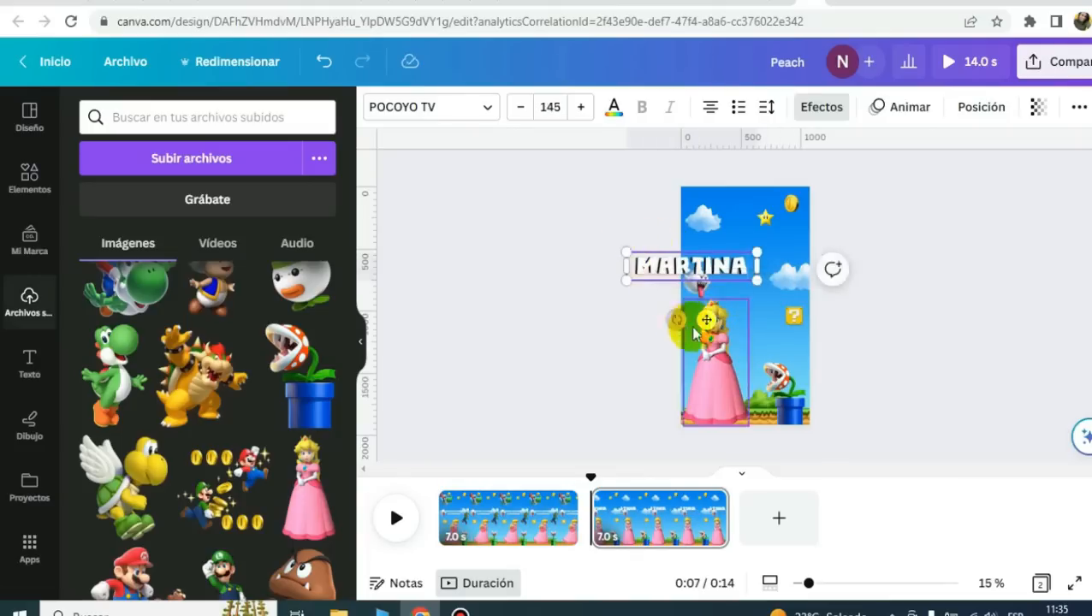
pyautogui.moveTo(737, 325); pyautogui.dragTo(754, 308)
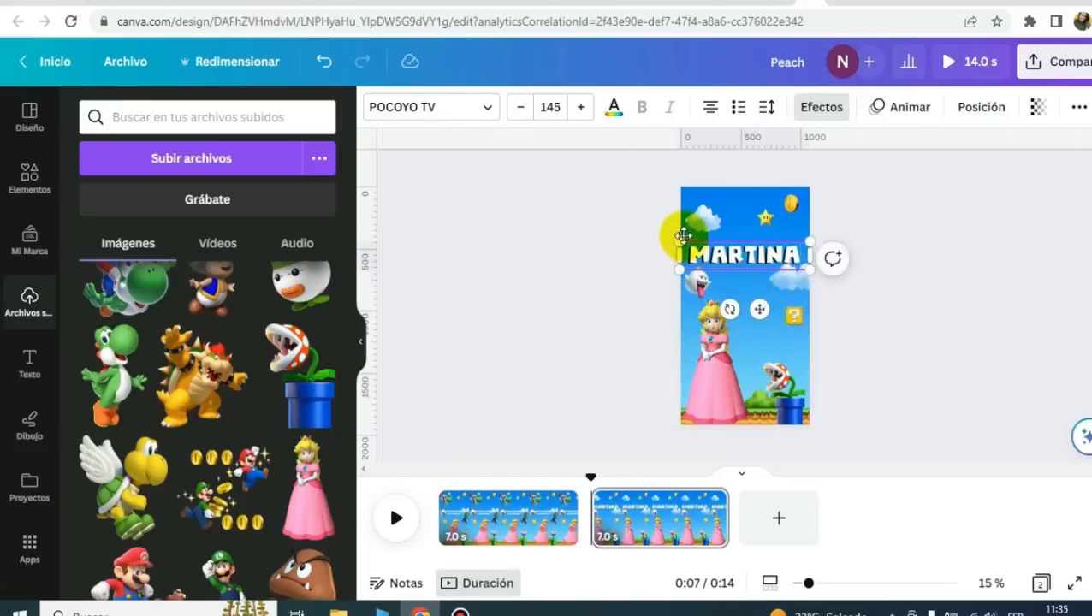
# - Set the birthday girl's name to size 140 and recolour it with a pink sampled from Peach's dress
pyautogui.click(616, 109)
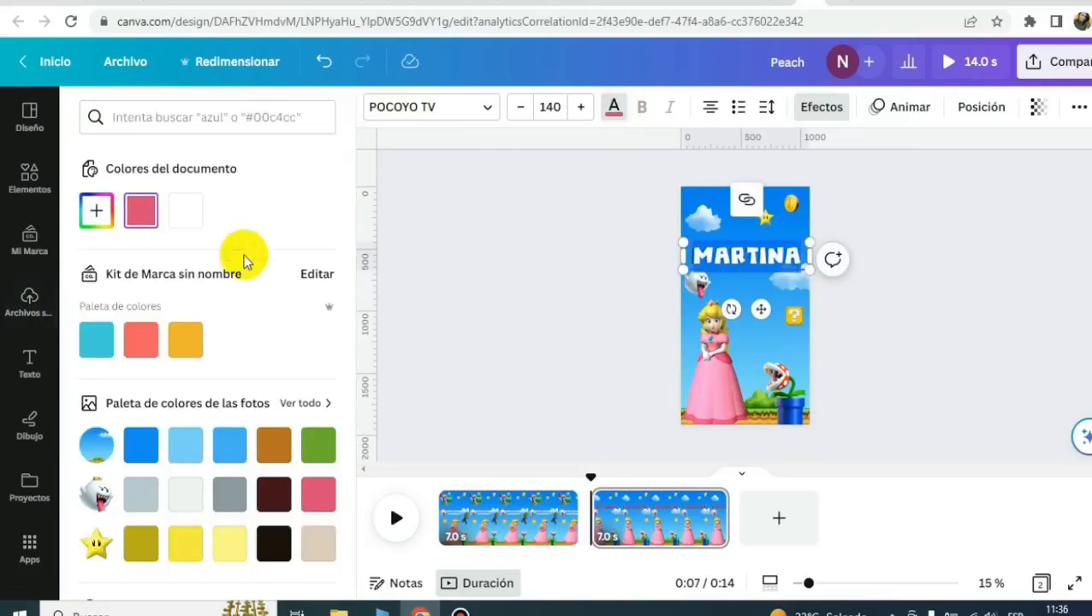
pyautogui.click(99, 211)
pyautogui.click(308, 385)
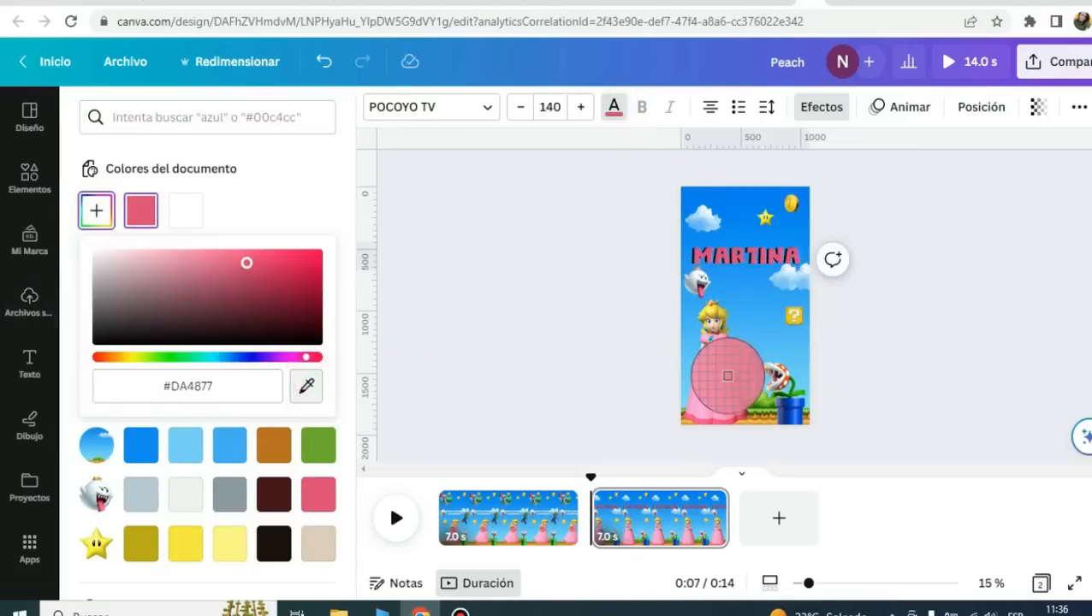
pyautogui.click(894, 322)
pyautogui.click(778, 272)
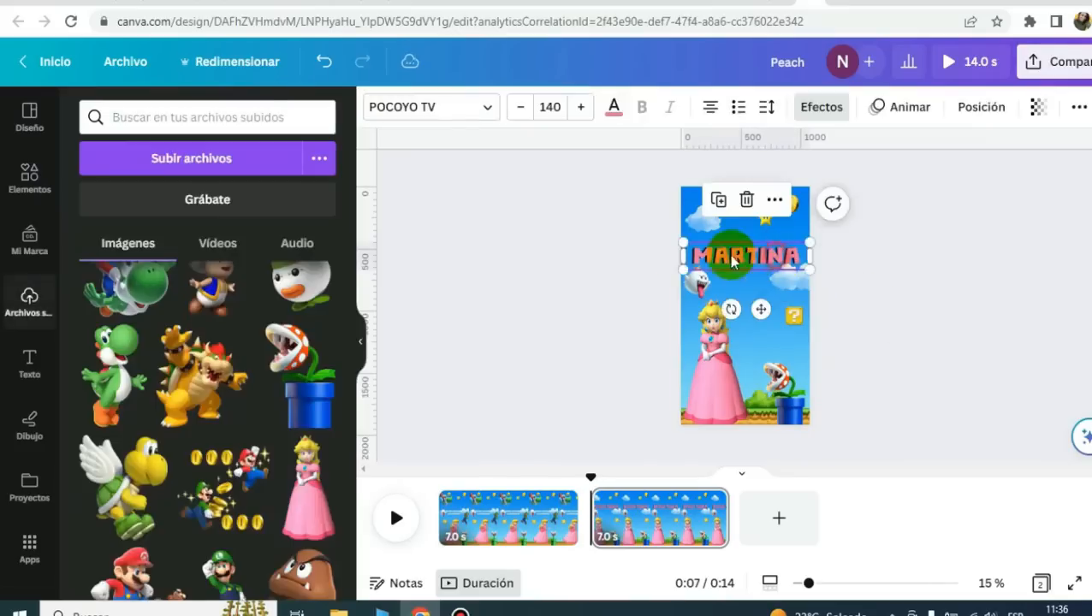
pyautogui.click(755, 272)
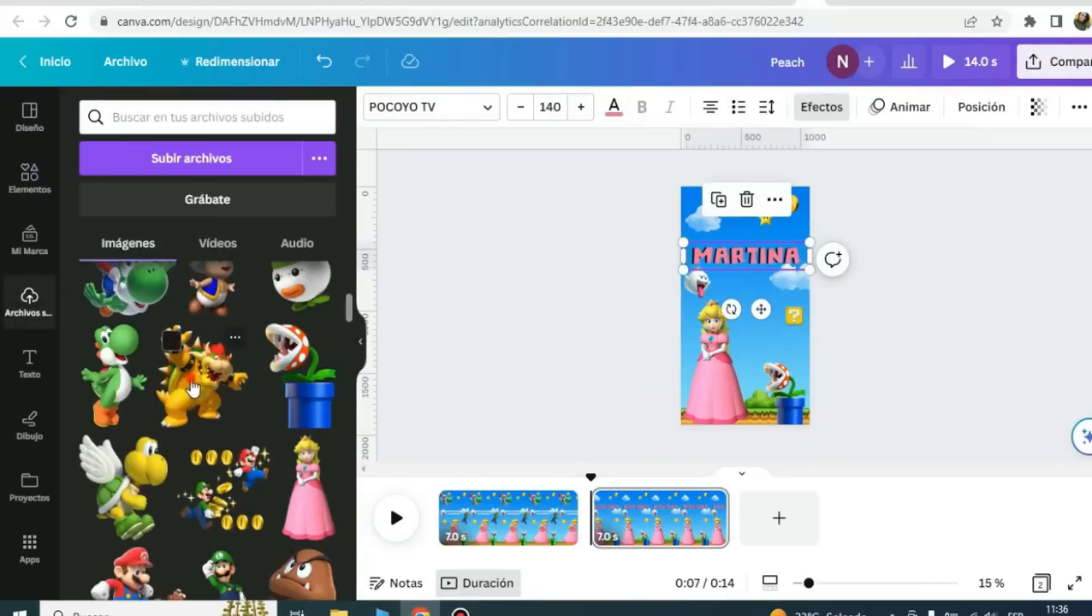
# - Place the uploaded Bowser in the page's upper-left corner and give him a short custom movement animation
pyautogui.moveTo(772, 320); pyautogui.dragTo(702, 203)
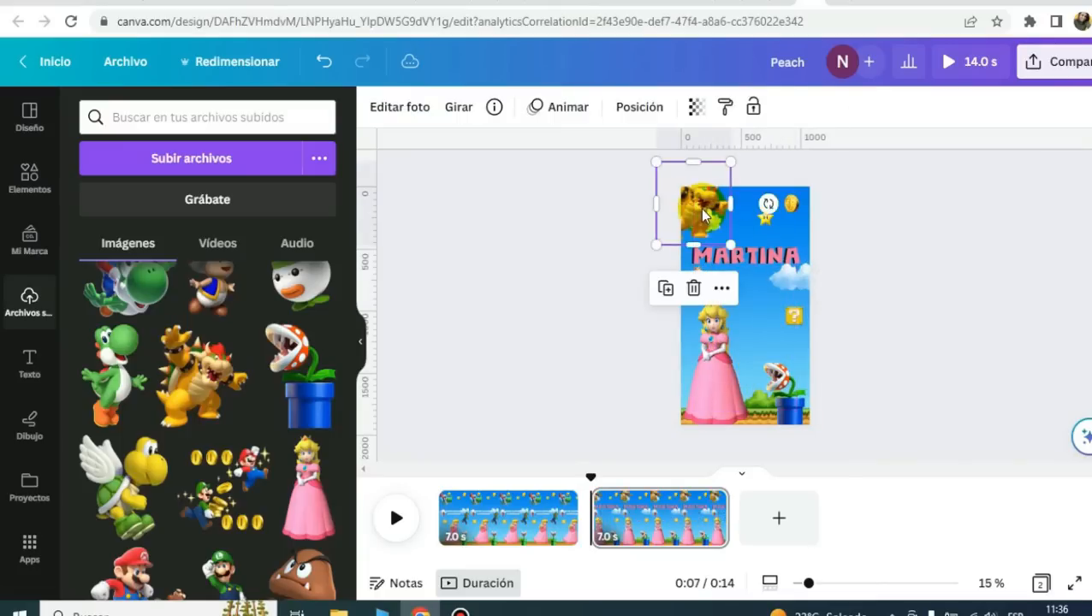
pyautogui.click(558, 109)
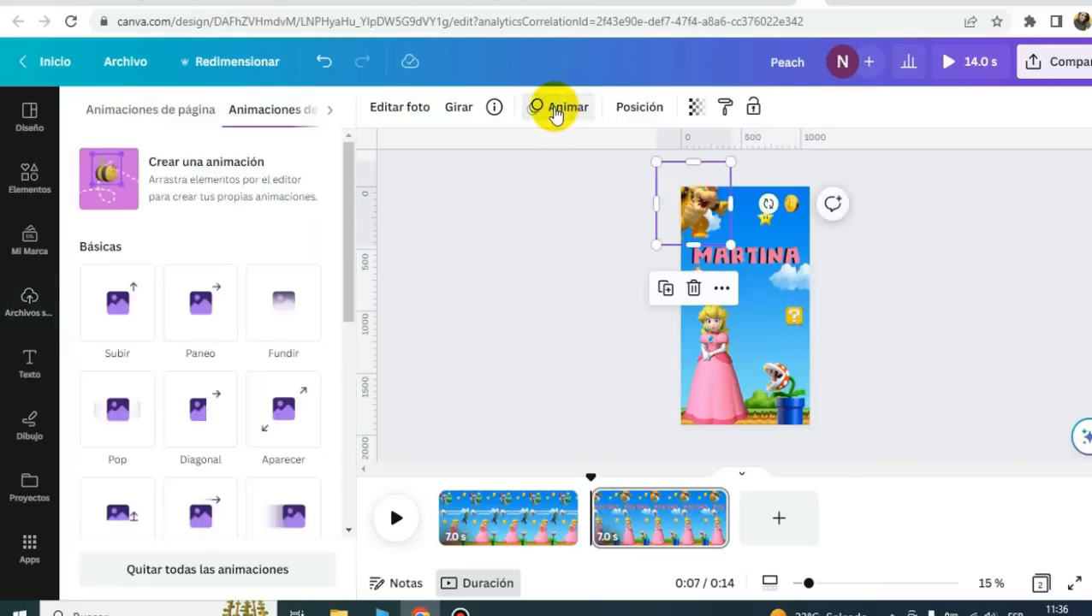
pyautogui.click(119, 199)
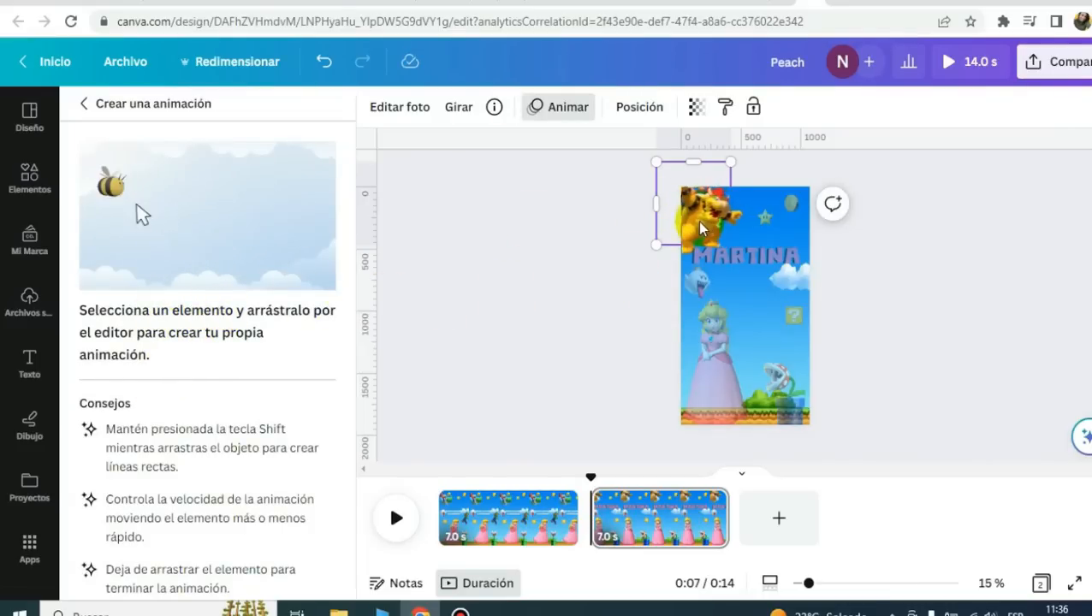
pyautogui.moveTo(708, 221); pyautogui.dragTo(717, 224)
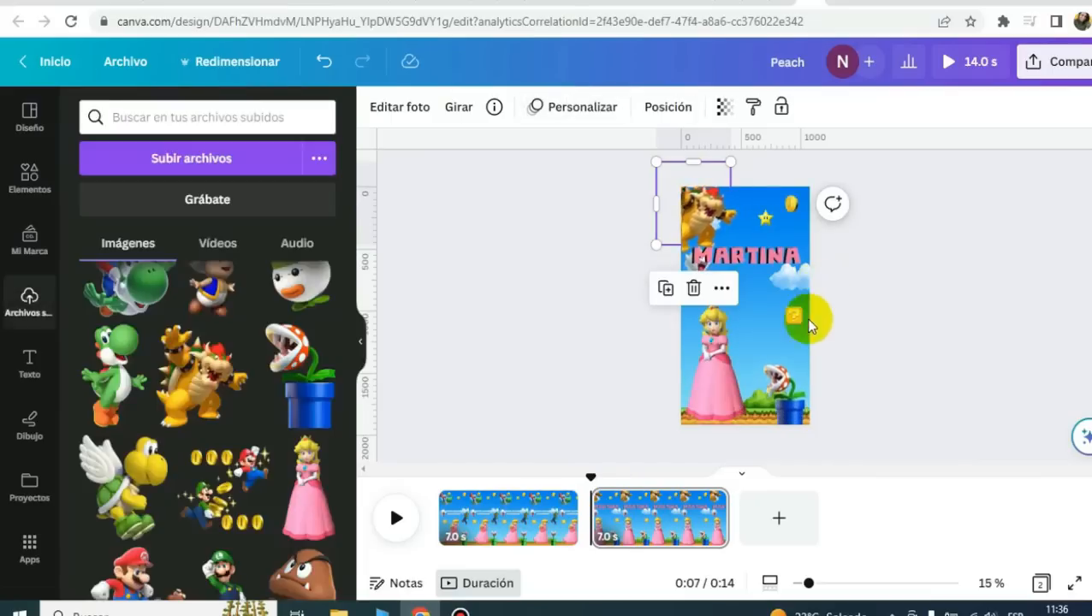
# - Change the question-mark block's animation to Armado
pyautogui.click(793, 315)
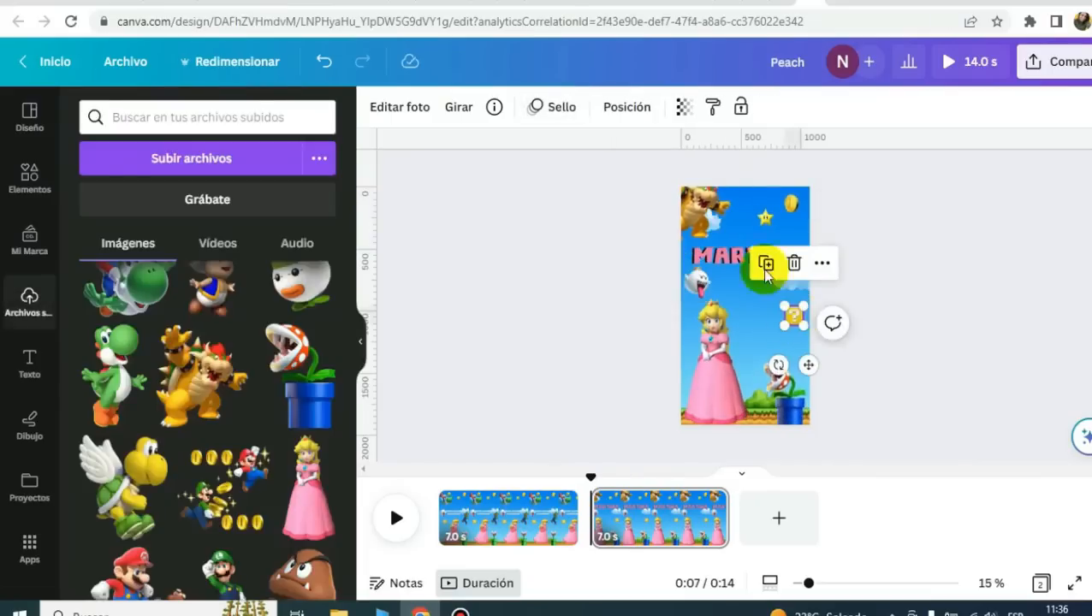
pyautogui.click(561, 106)
pyautogui.scroll(2, 190, 310)
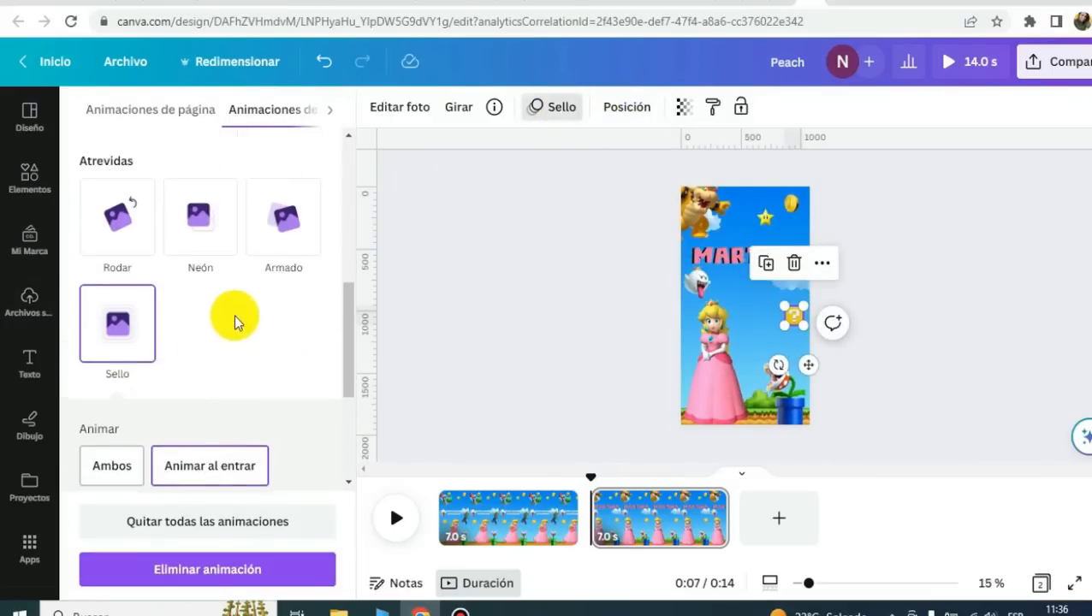
pyautogui.click(280, 269)
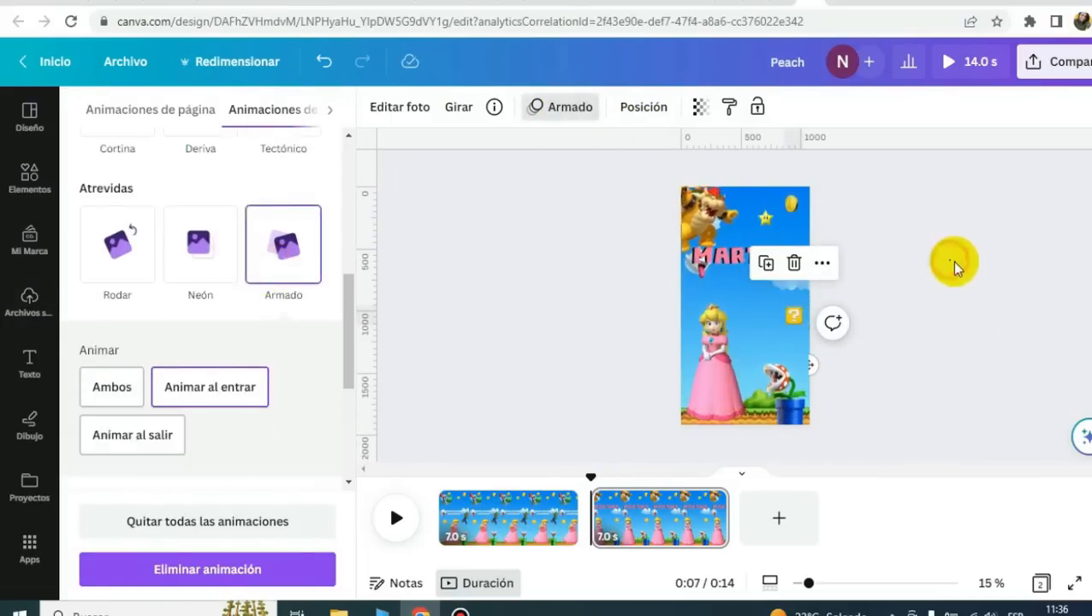
# - Move the ghost to the page's right side over the lower cloud and flip it horizontally
pyautogui.click(731, 285)
pyautogui.moveTo(709, 289)
pyautogui.mouseDown()
pyautogui.moveTo(782, 312)
pyautogui.moveTo(789, 295)
pyautogui.mouseUp()
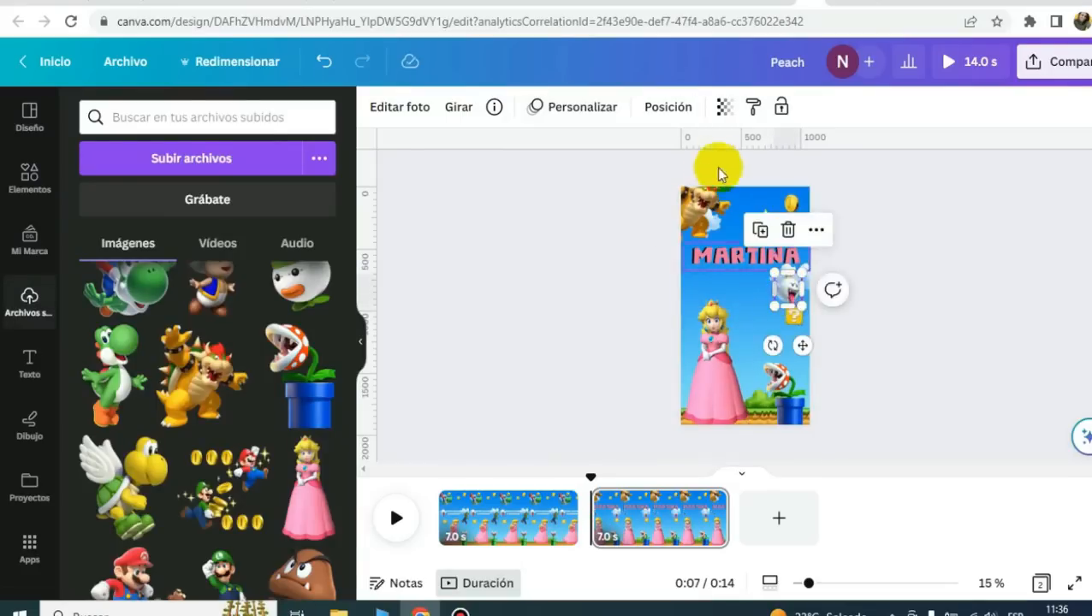
pyautogui.click(459, 110)
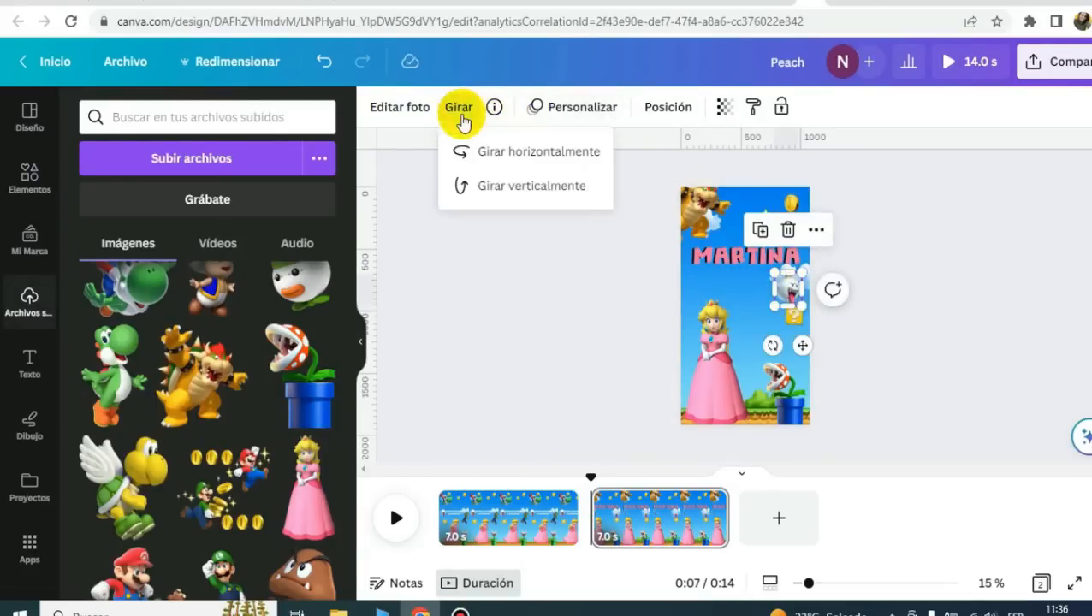
pyautogui.click(530, 156)
pyautogui.click(908, 291)
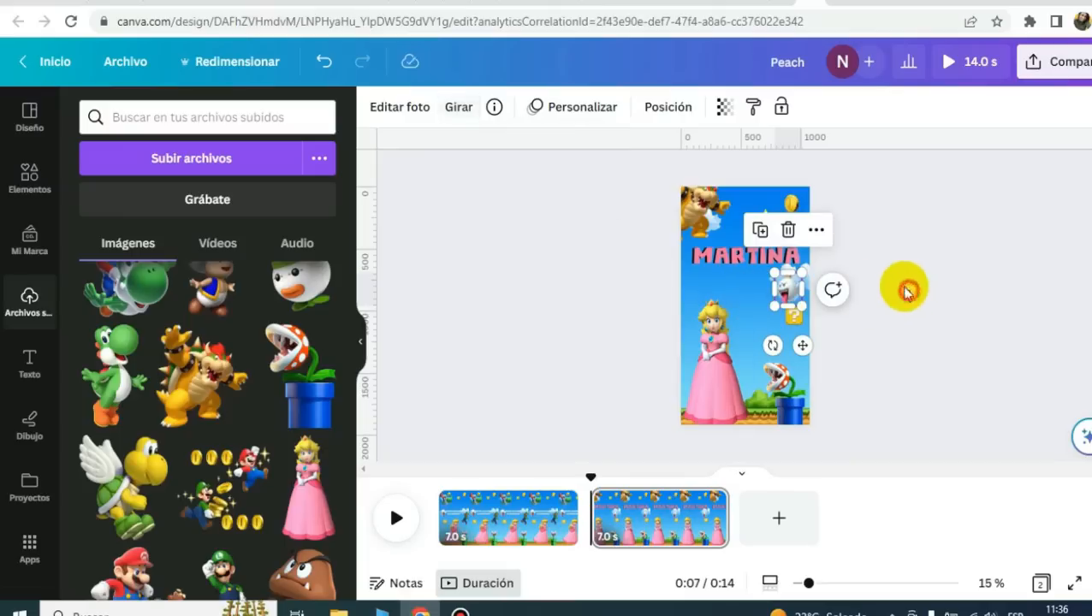
pyautogui.click(924, 294)
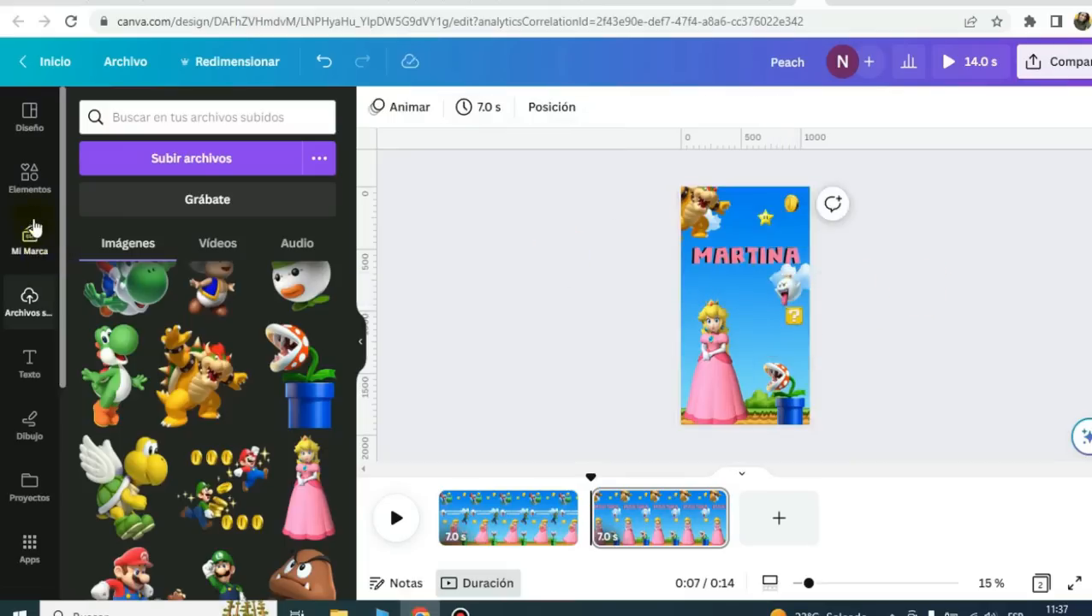
# - Search the graphics for "mario bros", add the orange brick wall and shrink it to a small block beside the question-mark block
pyautogui.click(30, 181)
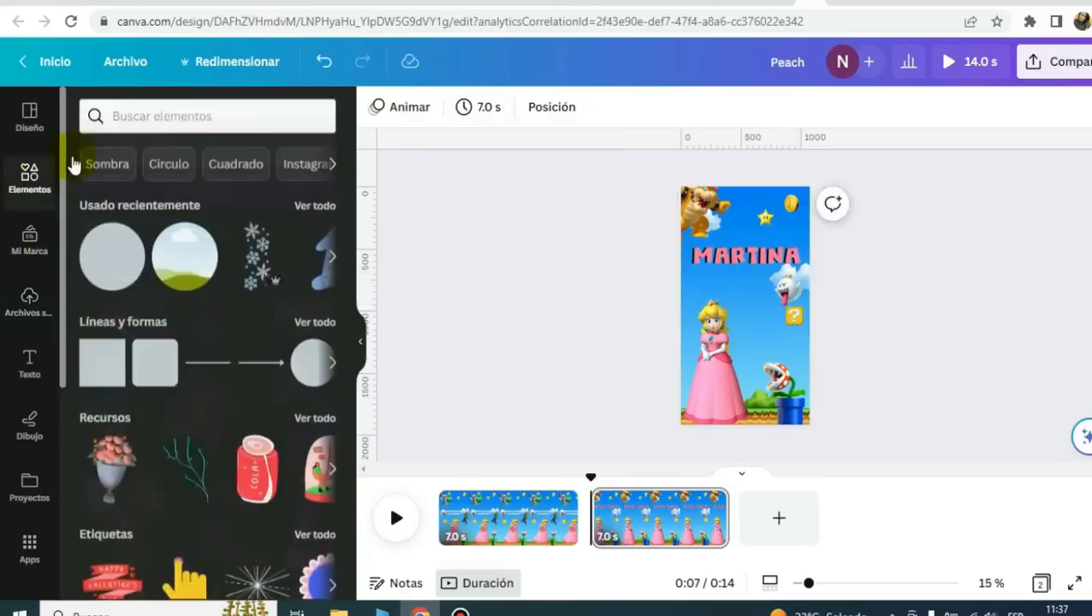
pyautogui.click(194, 119)
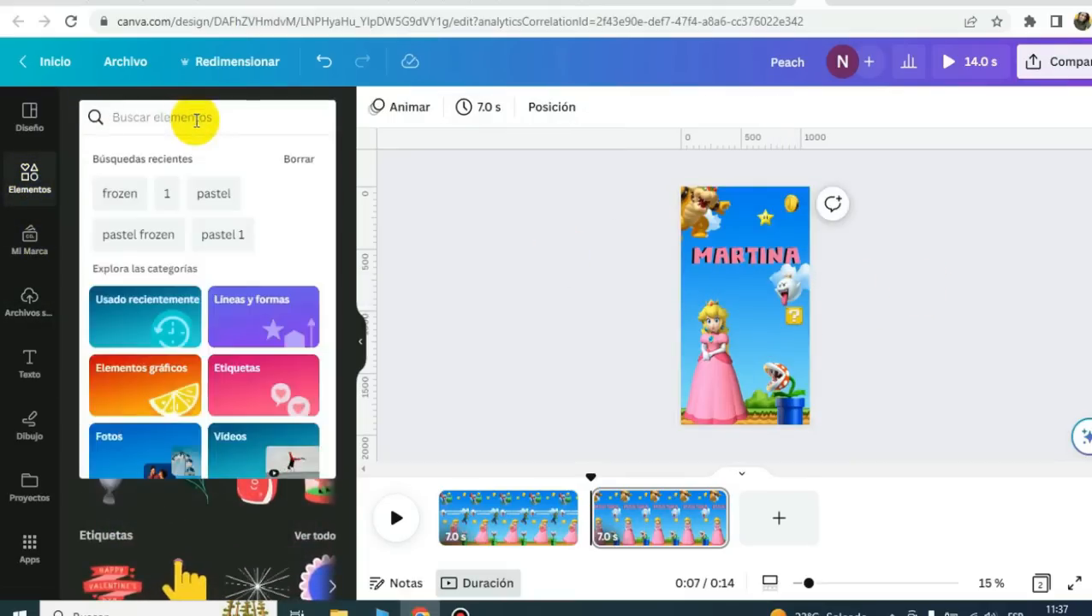
pyautogui.write('mario bros')
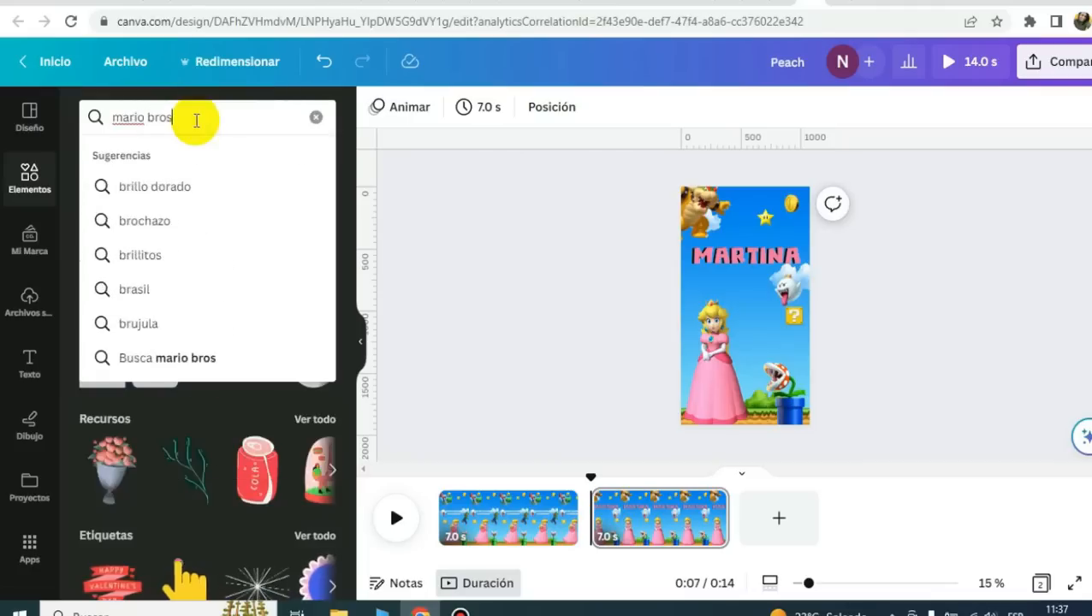
pyautogui.press('Return')
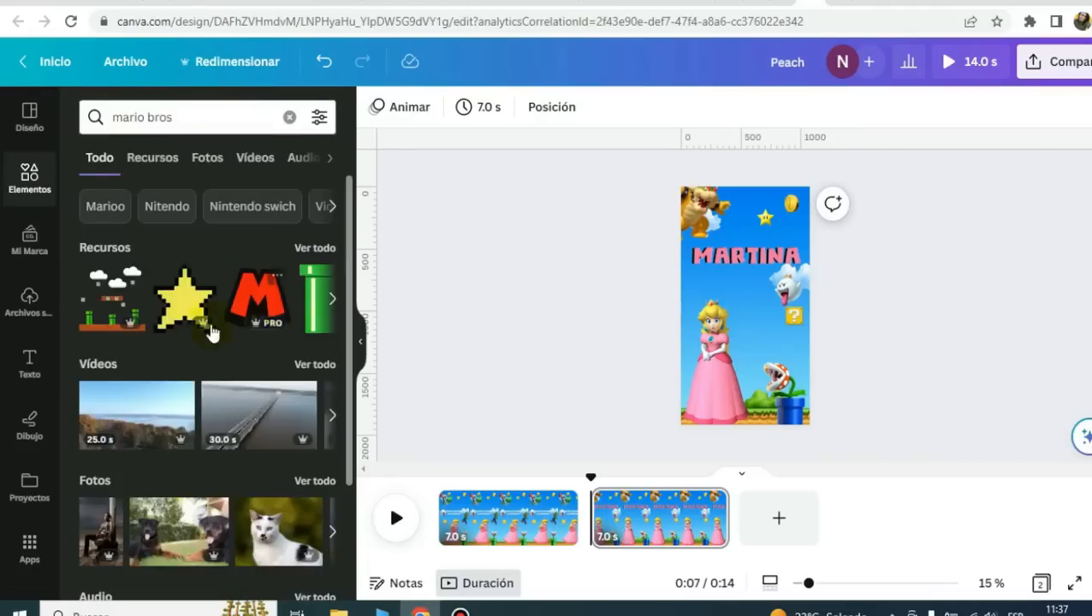
pyautogui.click(154, 159)
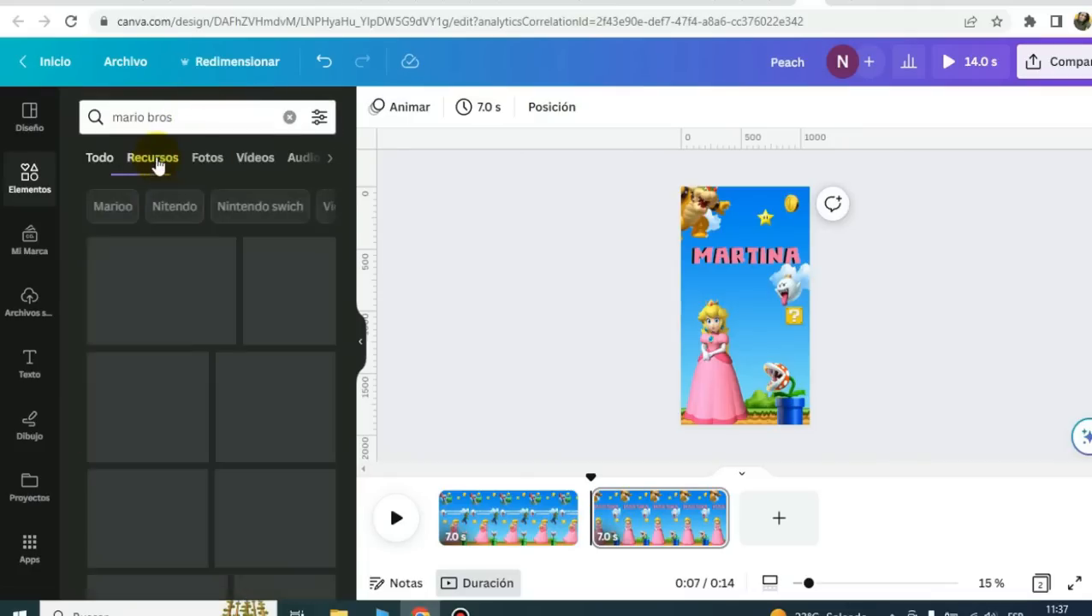
pyautogui.scroll(-6, 219, 283)
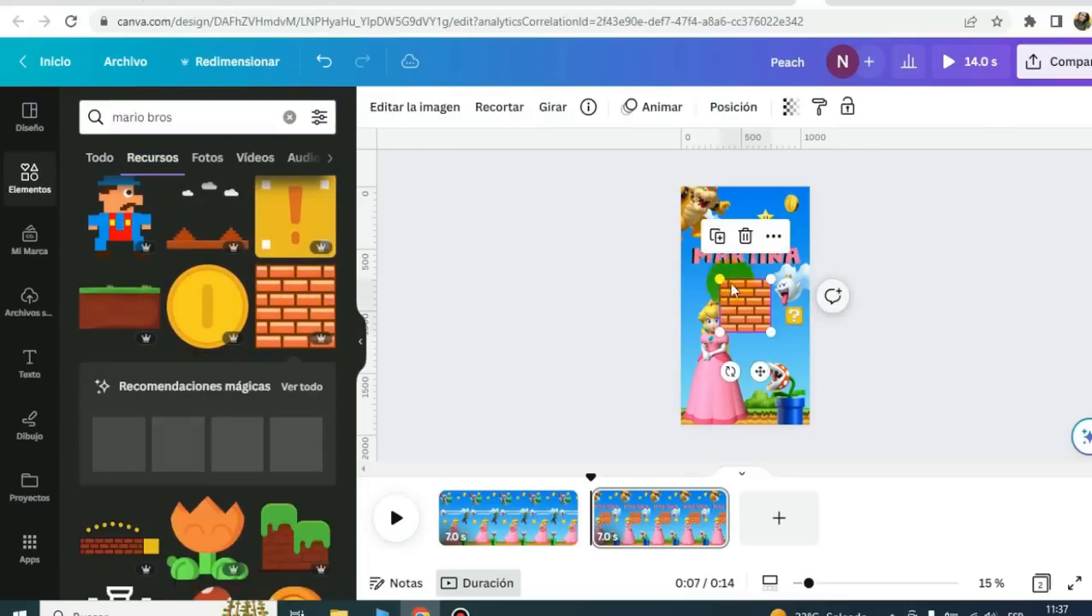
pyautogui.moveTo(713, 275); pyautogui.dragTo(751, 305)
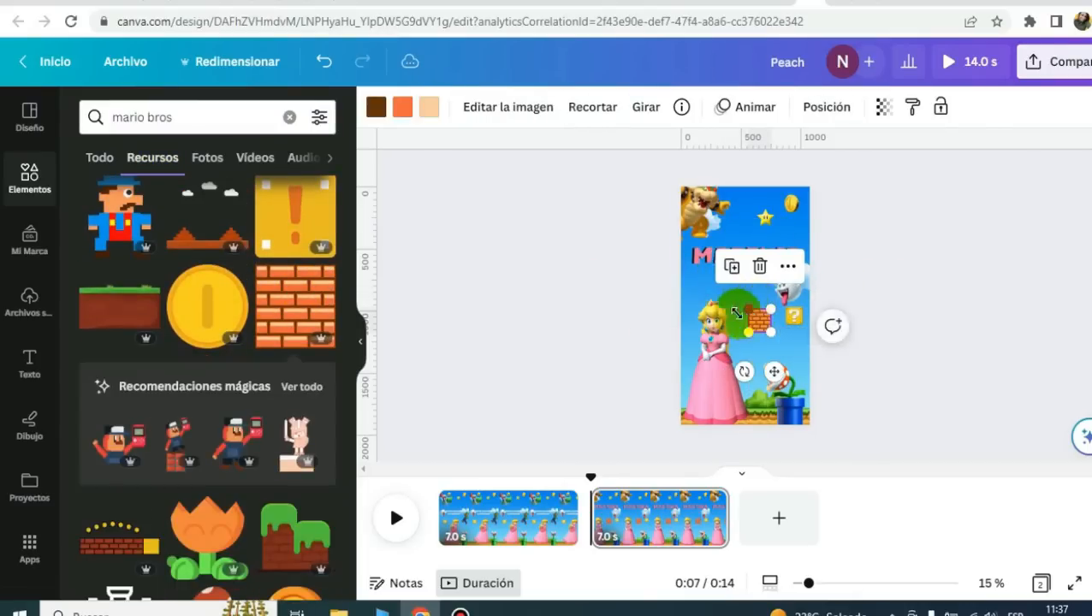
# - Apply the Armado animation to the brick block
pyautogui.click(753, 109)
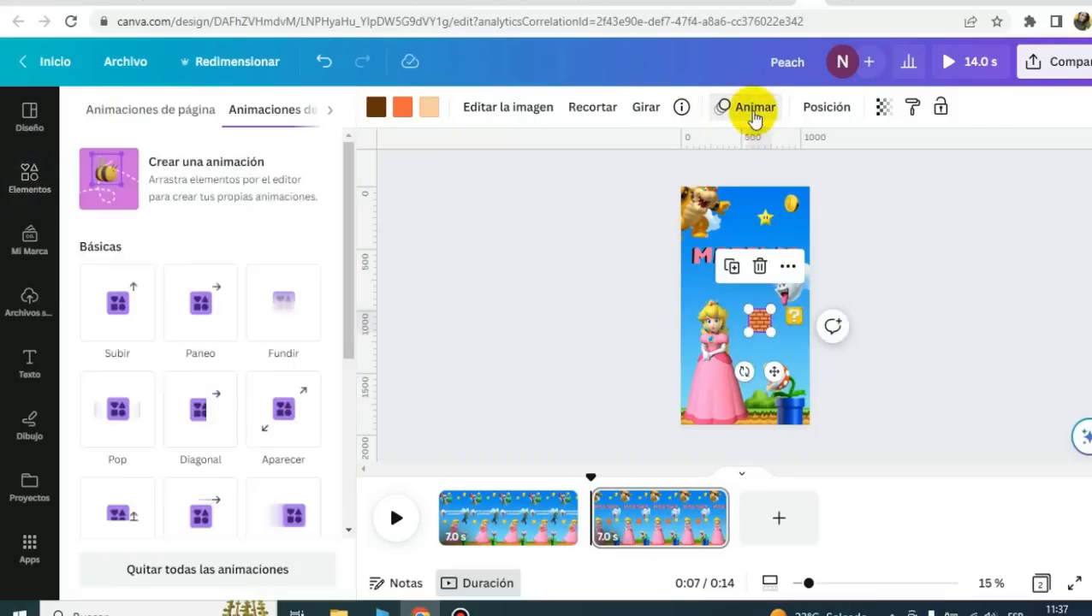
pyautogui.scroll(-2, 297, 432)
pyautogui.scroll(-5, 321, 441)
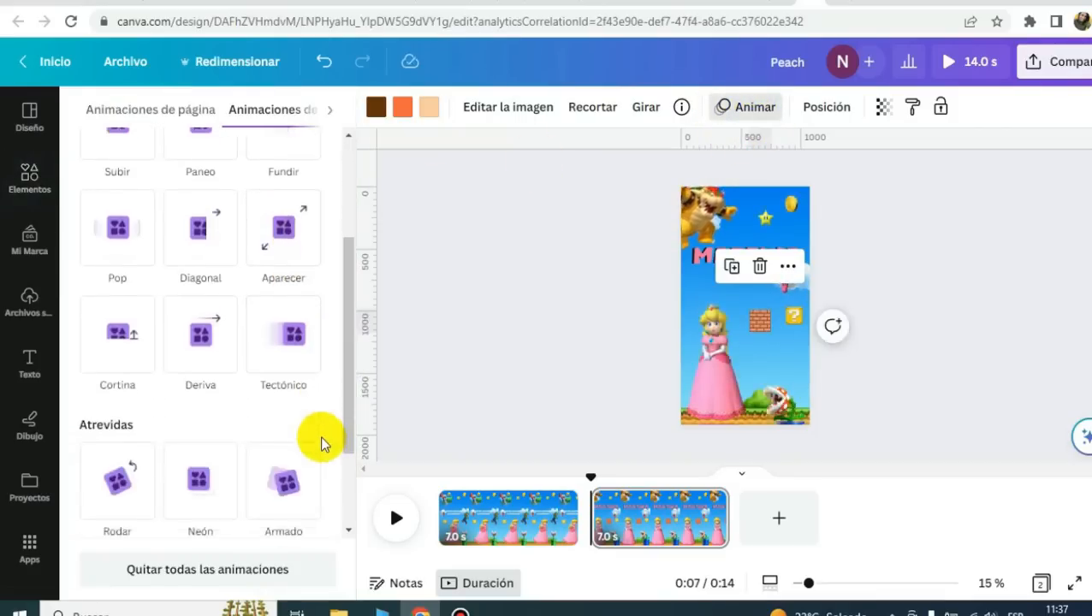
pyautogui.click(288, 363)
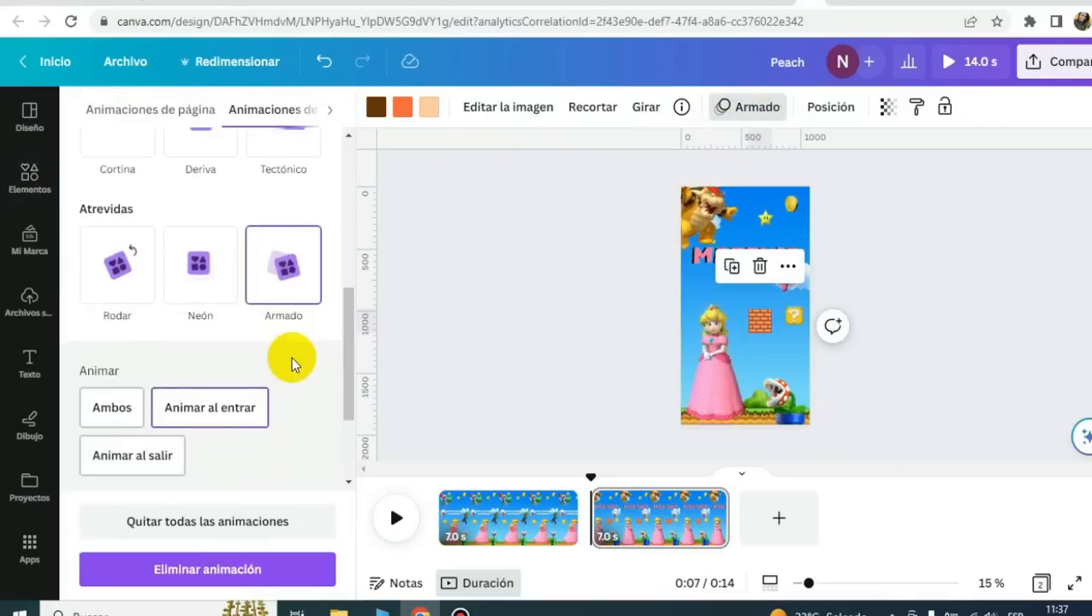
pyautogui.click(923, 265)
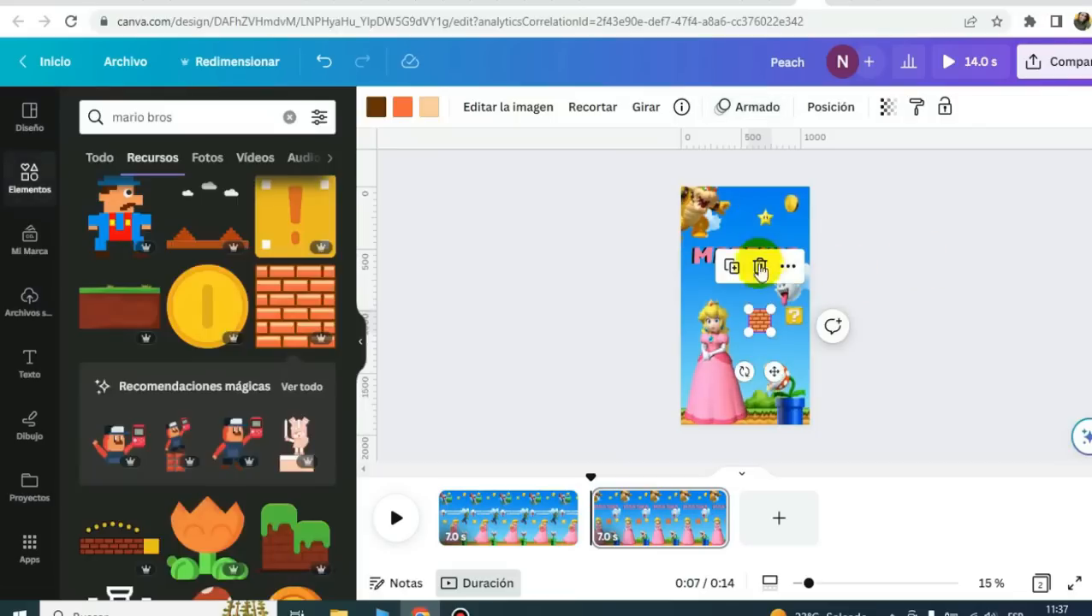
# - Duplicate the name text below itself, change the copy to "CUMPLE 7" and scale it down to size 104
pyautogui.click(704, 258)
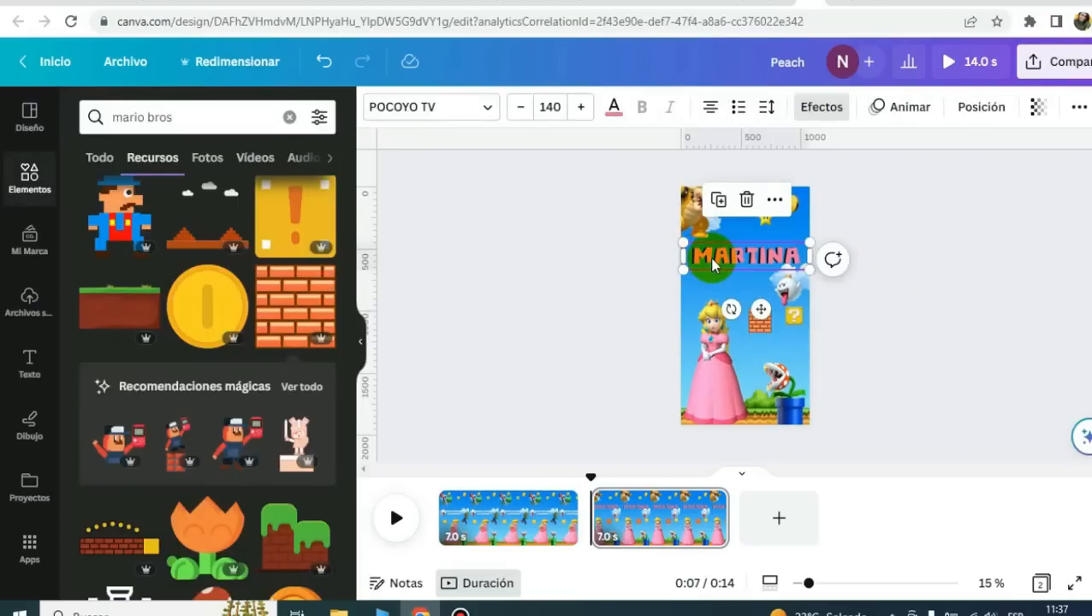
pyautogui.click(880, 263)
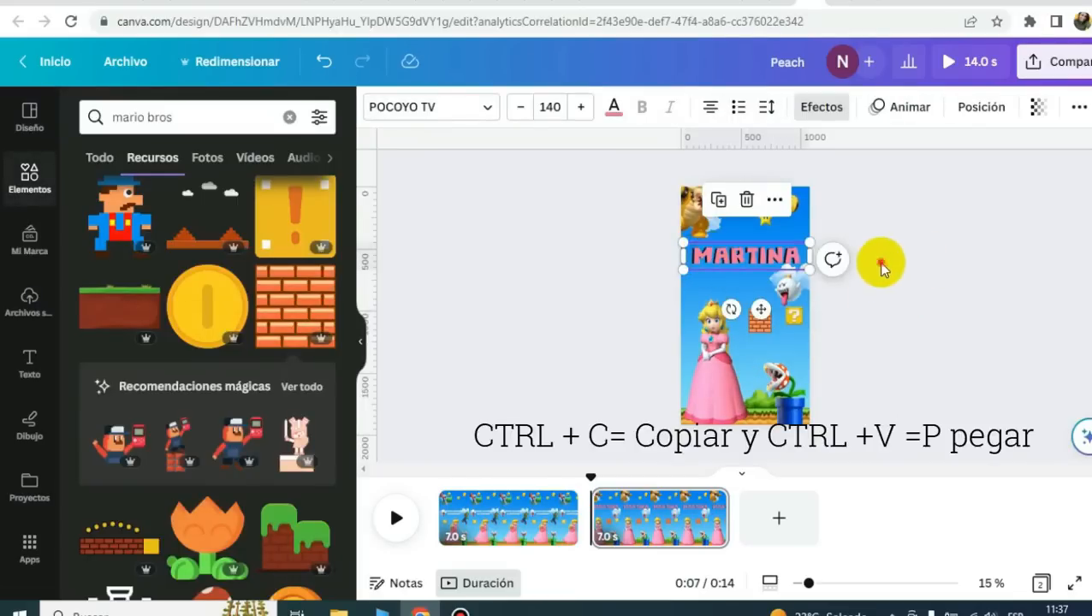
pyautogui.click(751, 259)
pyautogui.moveTo(744, 264); pyautogui.dragTo(723, 283)
pyautogui.hotkey('ctrl', 'c')
pyautogui.hotkey('ctrl', 'v')
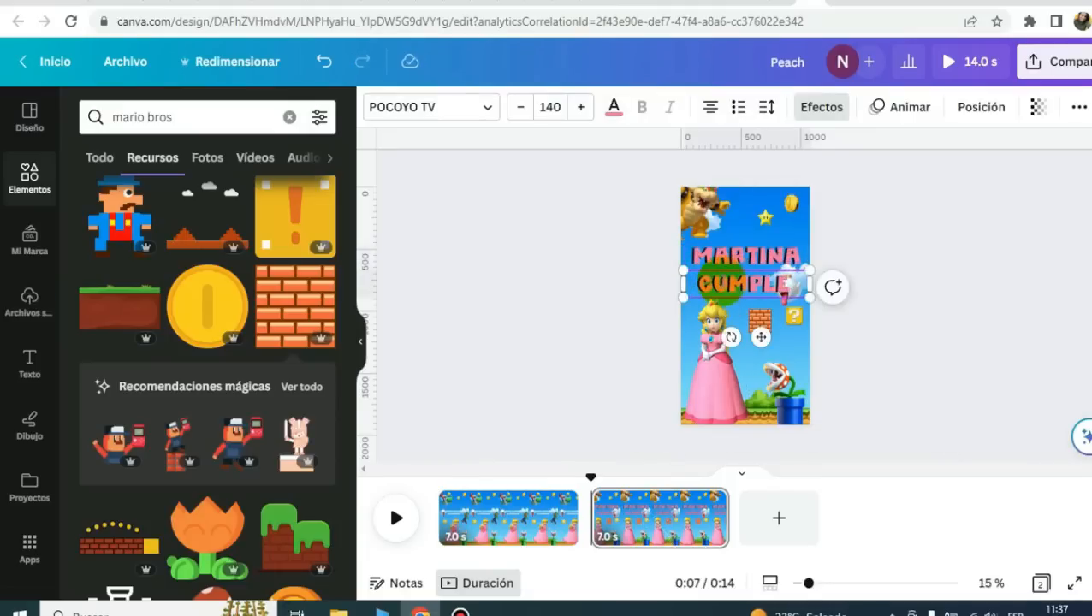
pyautogui.moveTo(682, 273); pyautogui.dragTo(711, 278)
pyautogui.moveTo(773, 333); pyautogui.dragTo(733, 316)
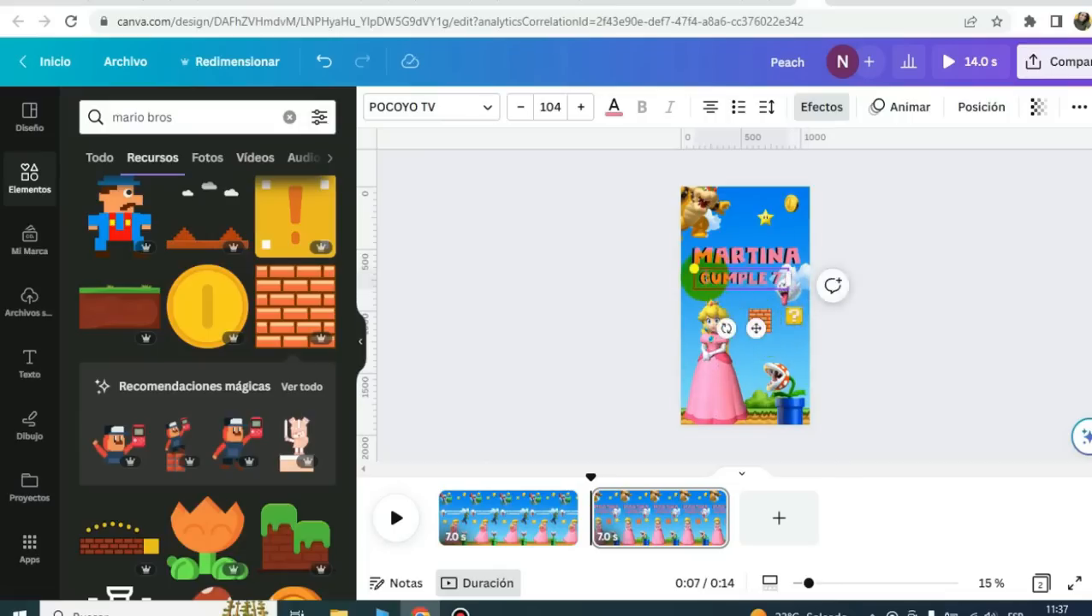
# - Colour the "CUMPLE 7" text white
pyautogui.moveTo(696, 274); pyautogui.dragTo(773, 280)
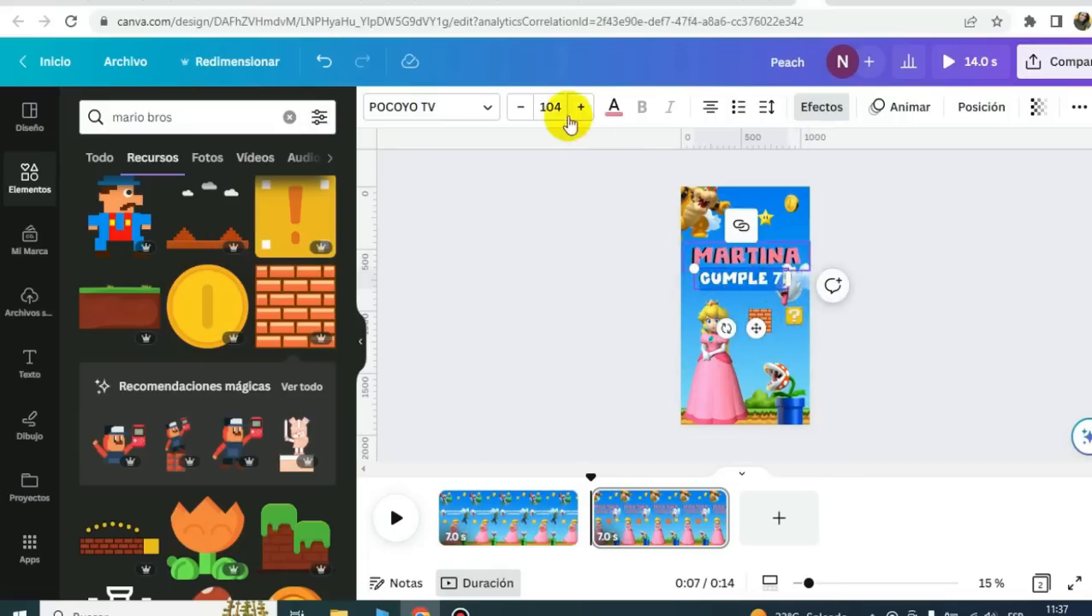
pyautogui.click(612, 107)
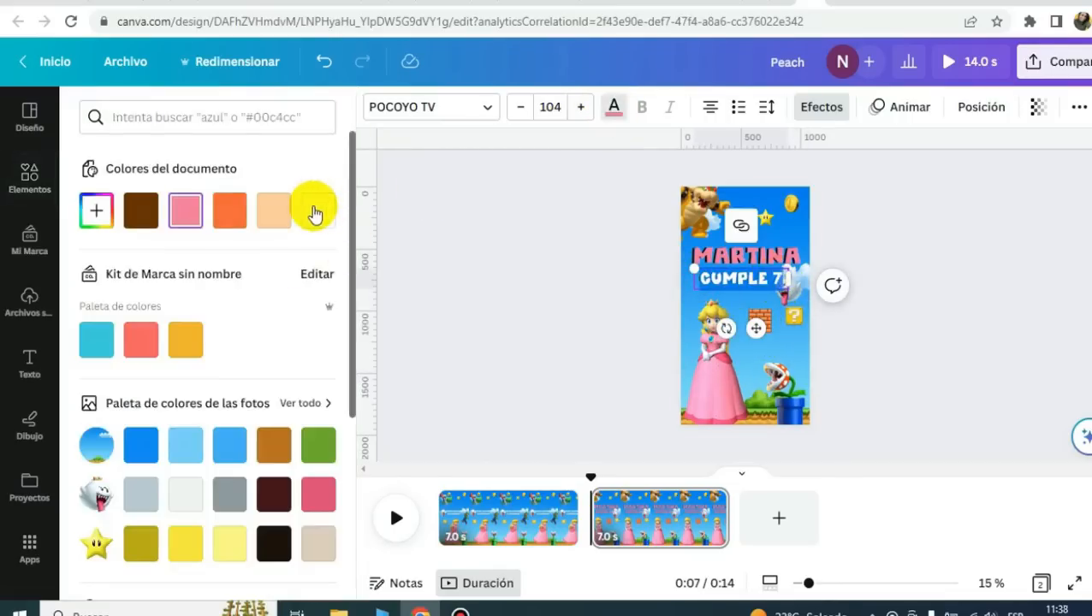
pyautogui.click(347, 214)
pyautogui.click(488, 208)
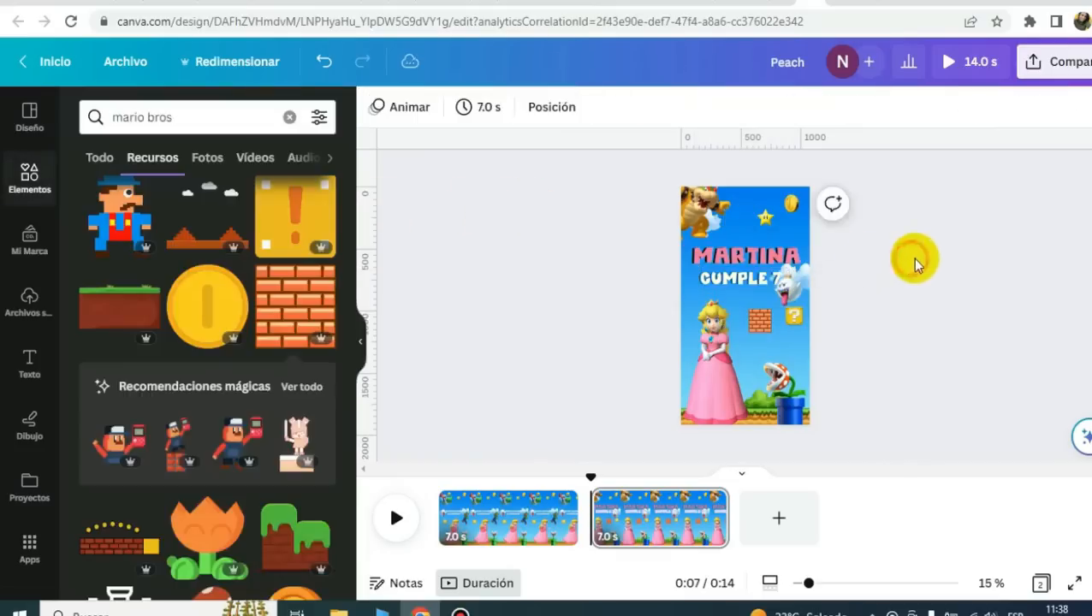
# - Apply the Diagonal animation to the name text, animated on entry
pyautogui.click(771, 261)
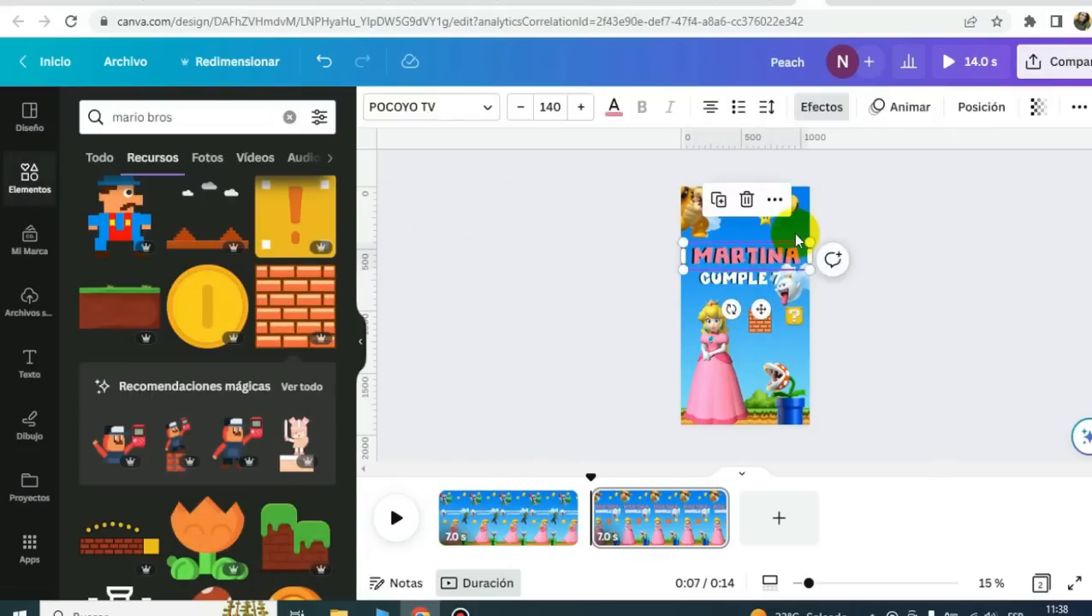
pyautogui.click(916, 108)
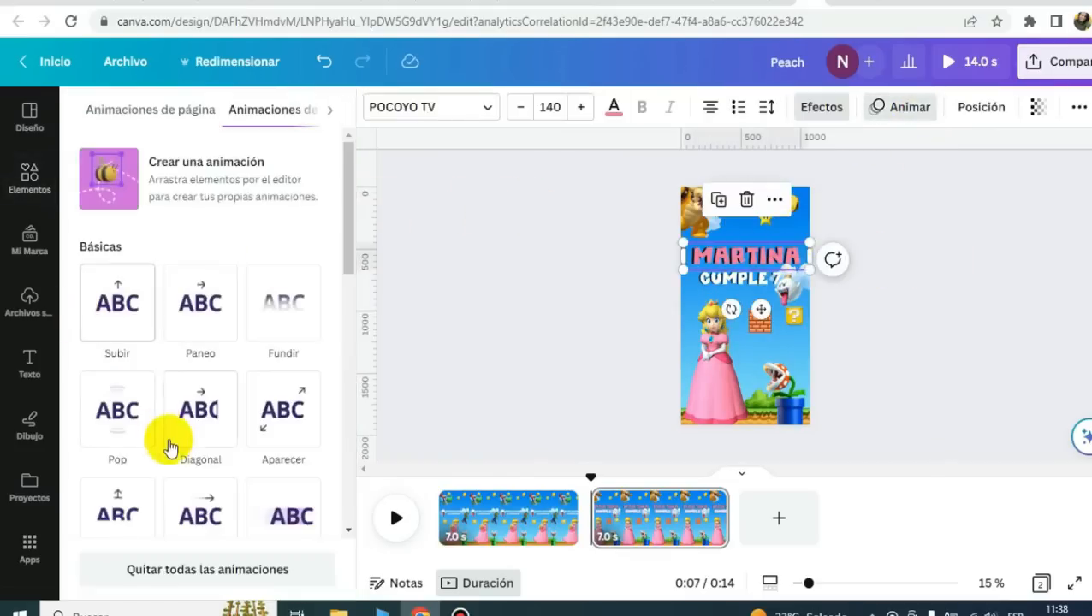
pyautogui.click(217, 419)
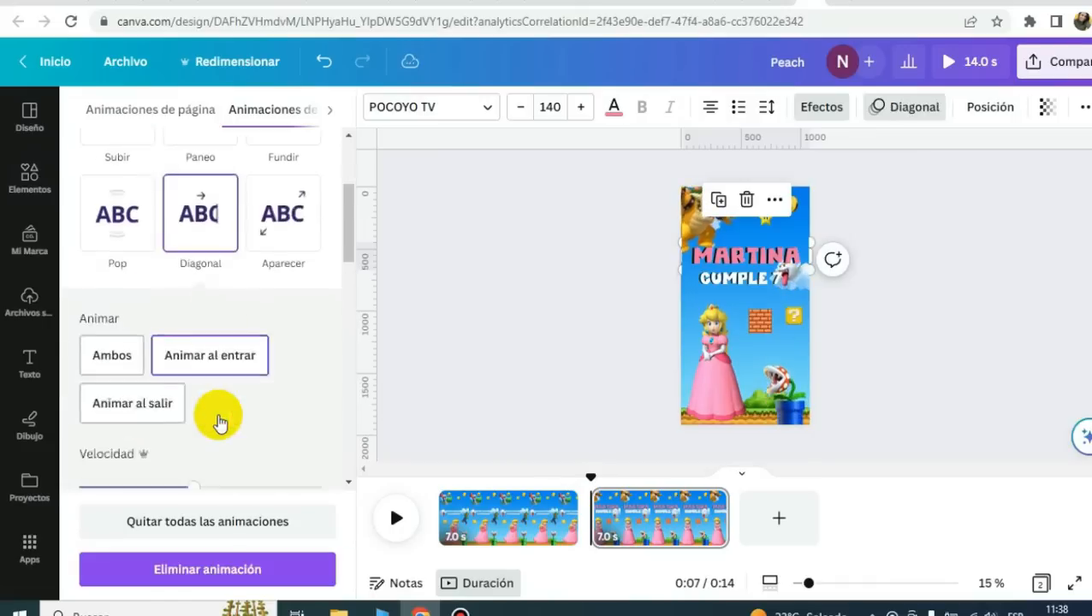
pyautogui.scroll(2, 239, 264)
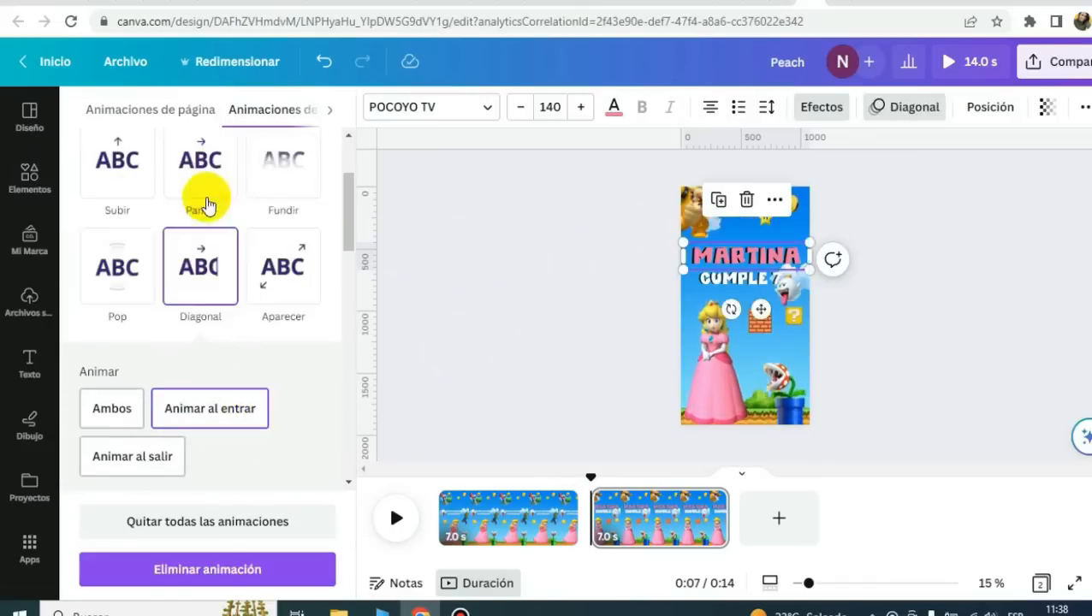
# - Apply the Máquina de escribir animation to the "CUMPLE 7" text, written by character on entry
pyautogui.click(736, 278)
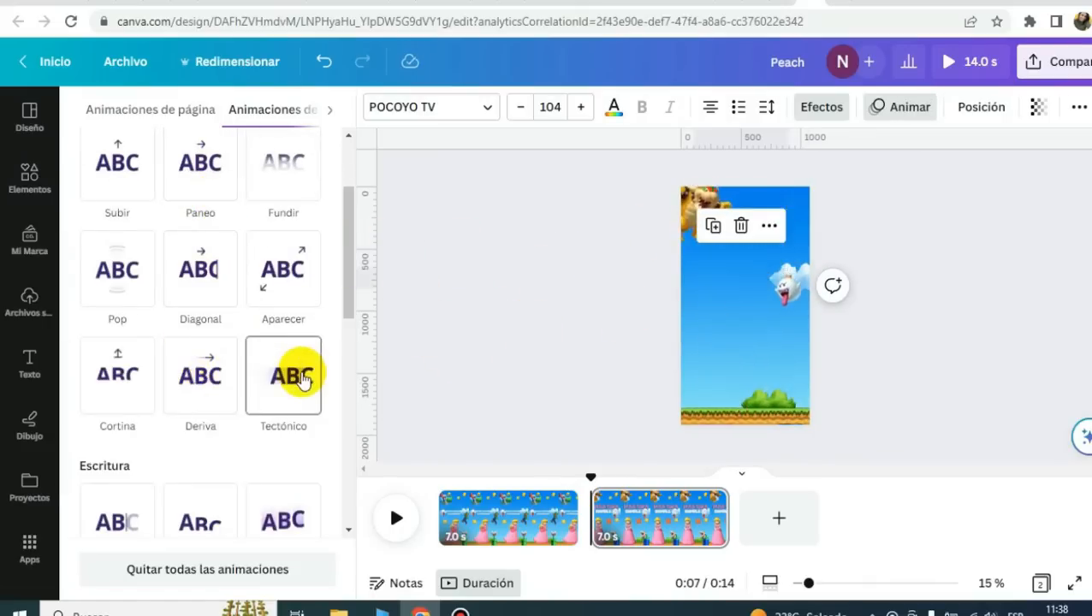
pyautogui.click(117, 519)
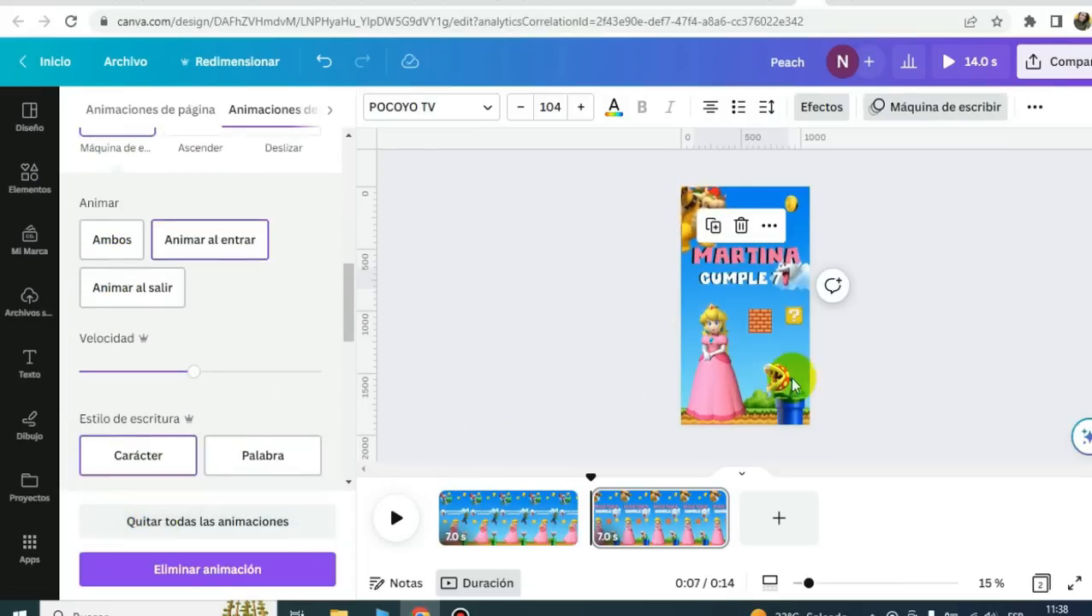
pyautogui.click(910, 291)
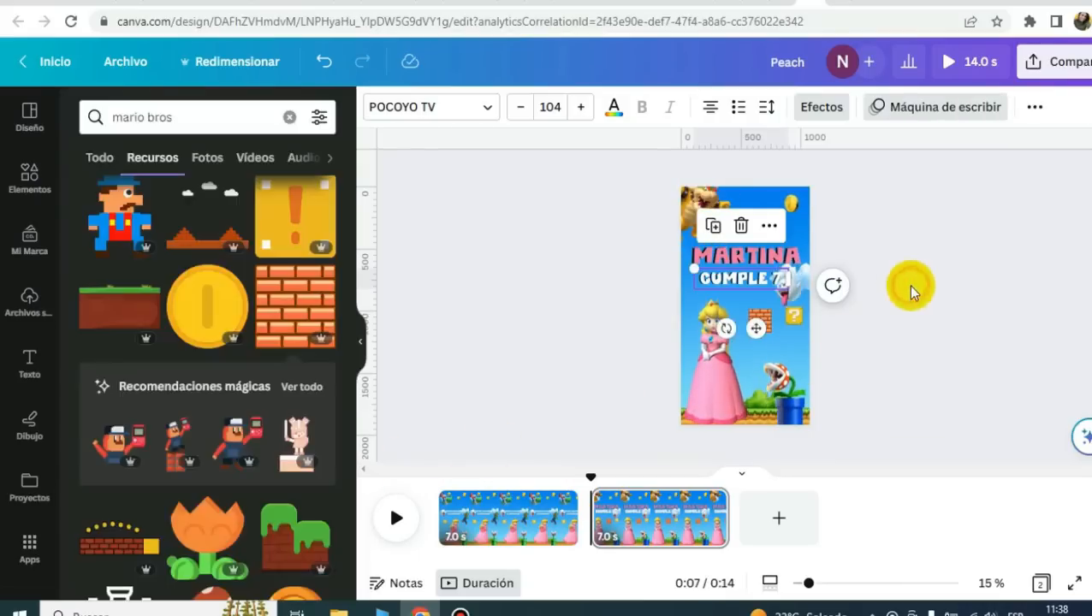
# - Move the ghost below the question-mark block and align the brick block level with that block
pyautogui.click(800, 300)
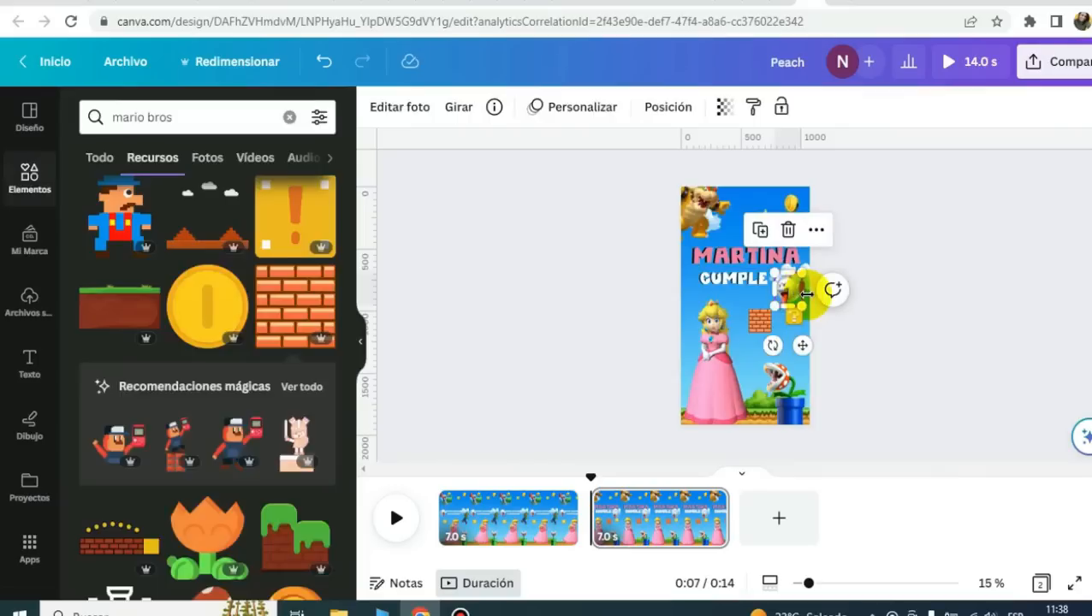
pyautogui.moveTo(805, 343); pyautogui.dragTo(818, 398)
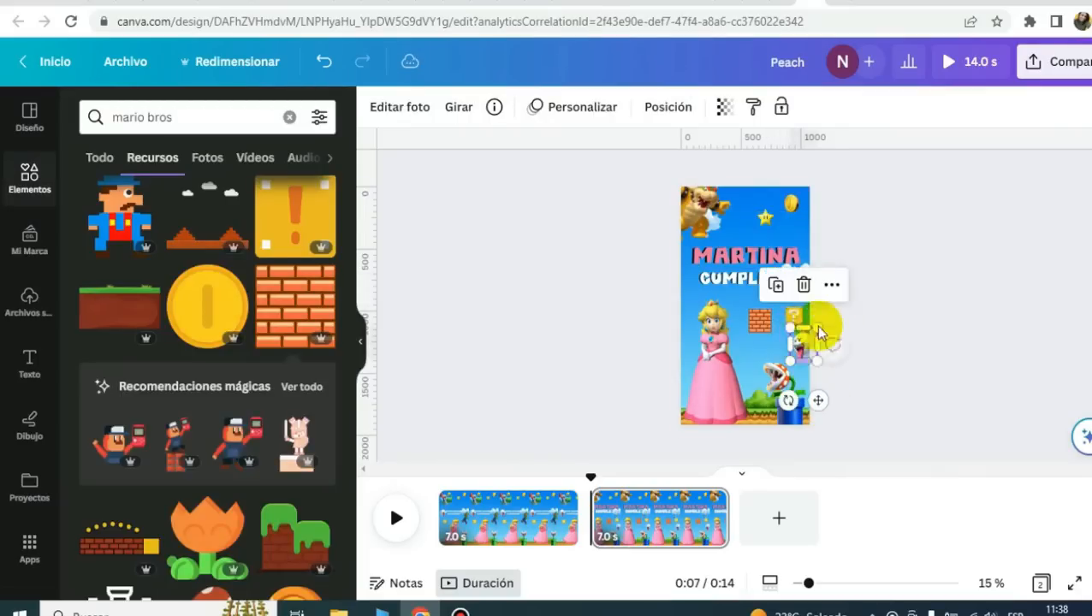
pyautogui.click(757, 322)
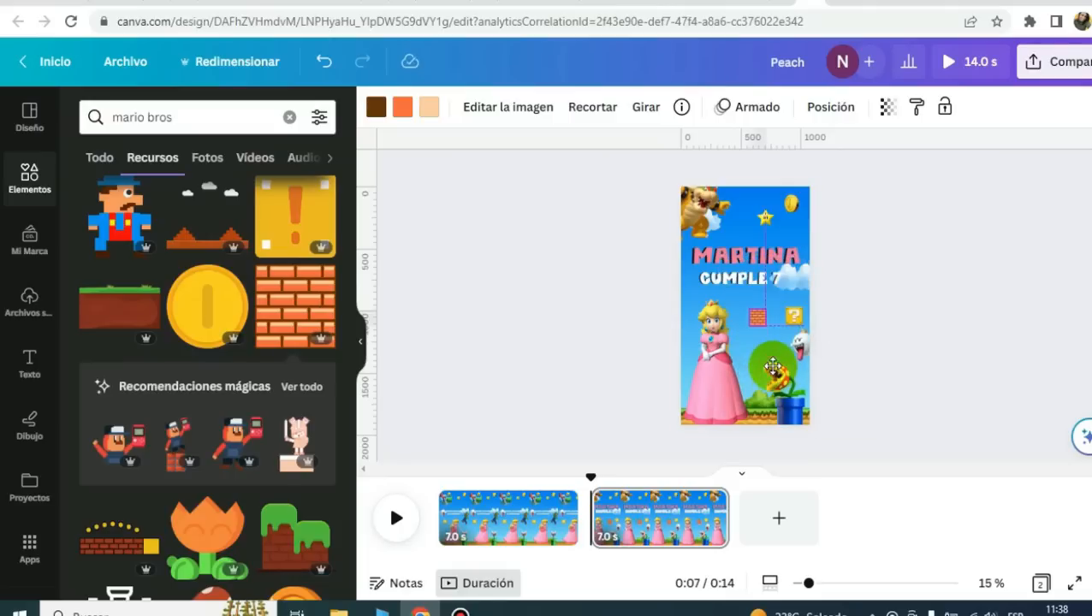
pyautogui.moveTo(772, 366); pyautogui.dragTo(779, 370)
pyautogui.click(883, 299)
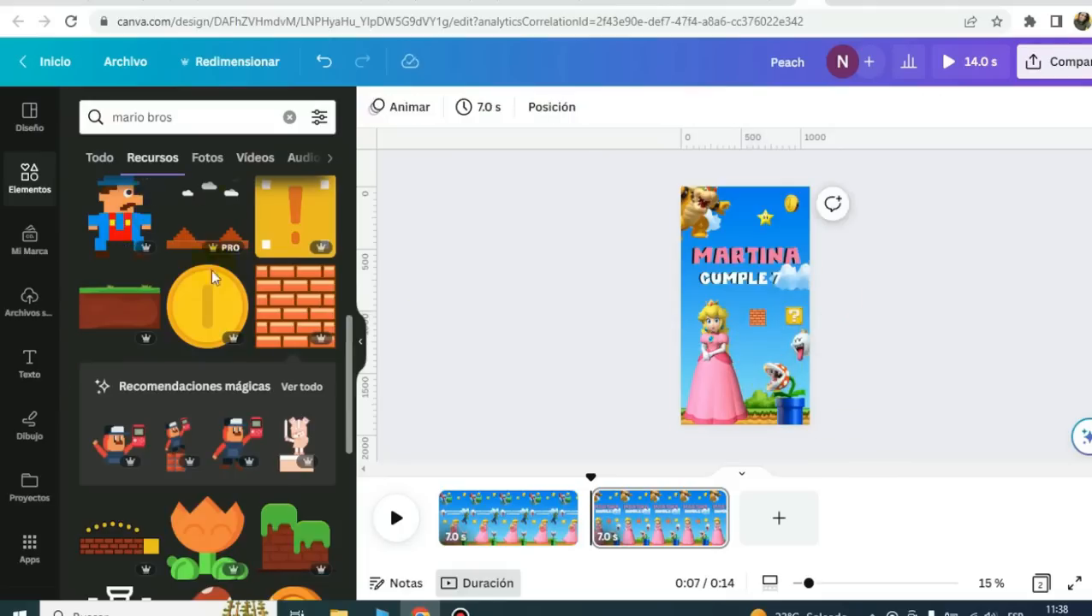
# - Shift Peach towards the centre, then add the uploaded Goomba, shrink it, flip it horizontally and place it above the green pipe
pyautogui.scroll(-5, 213, 276)
pyautogui.click(29, 301)
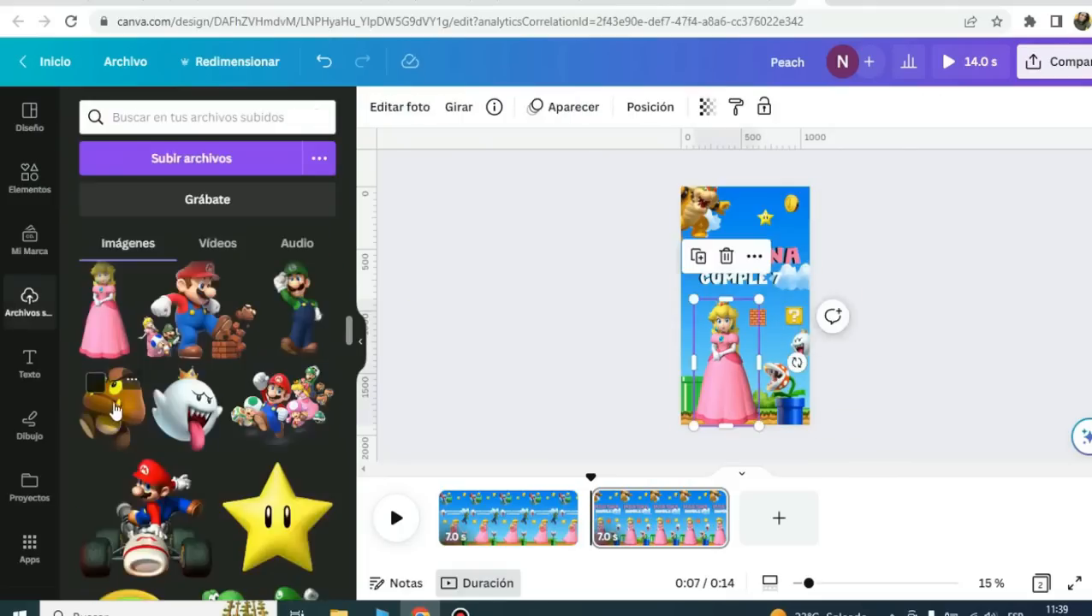
pyautogui.moveTo(663, 369); pyautogui.dragTo(717, 321)
pyautogui.moveTo(710, 259); pyautogui.dragTo(760, 318)
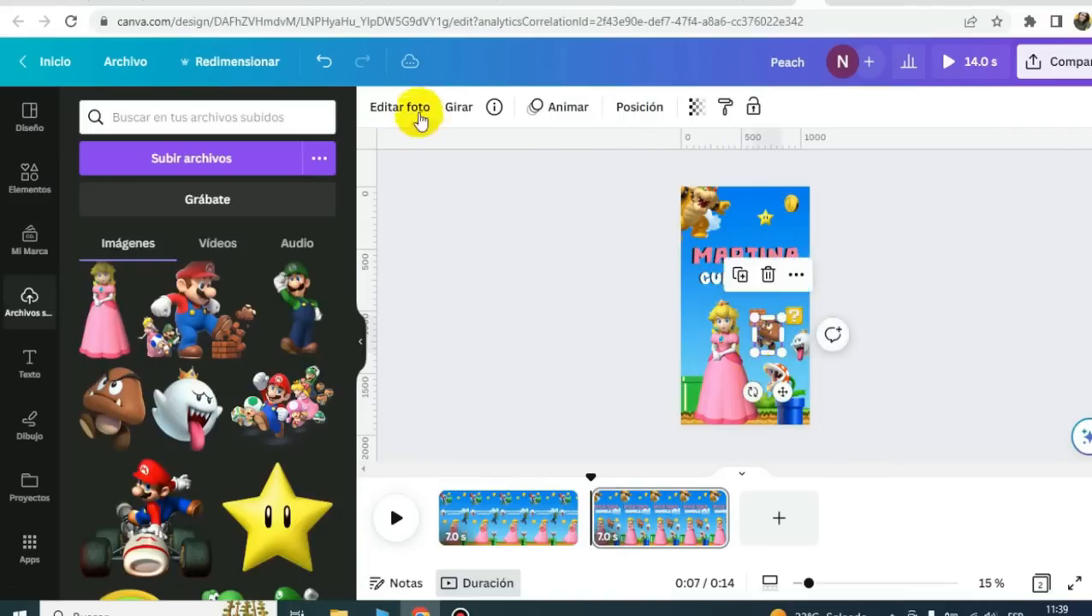
pyautogui.click(460, 106)
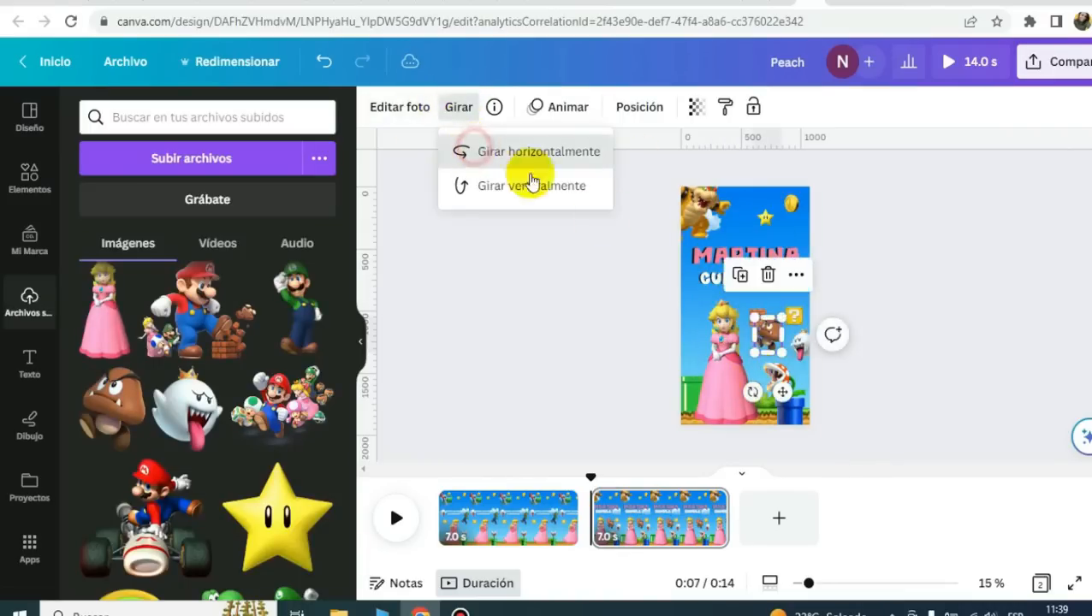
pyautogui.moveTo(781, 392); pyautogui.dragTo(707, 416)
# - Apply the Paneo animation to the Goomba, animated on entry
pyautogui.click(566, 114)
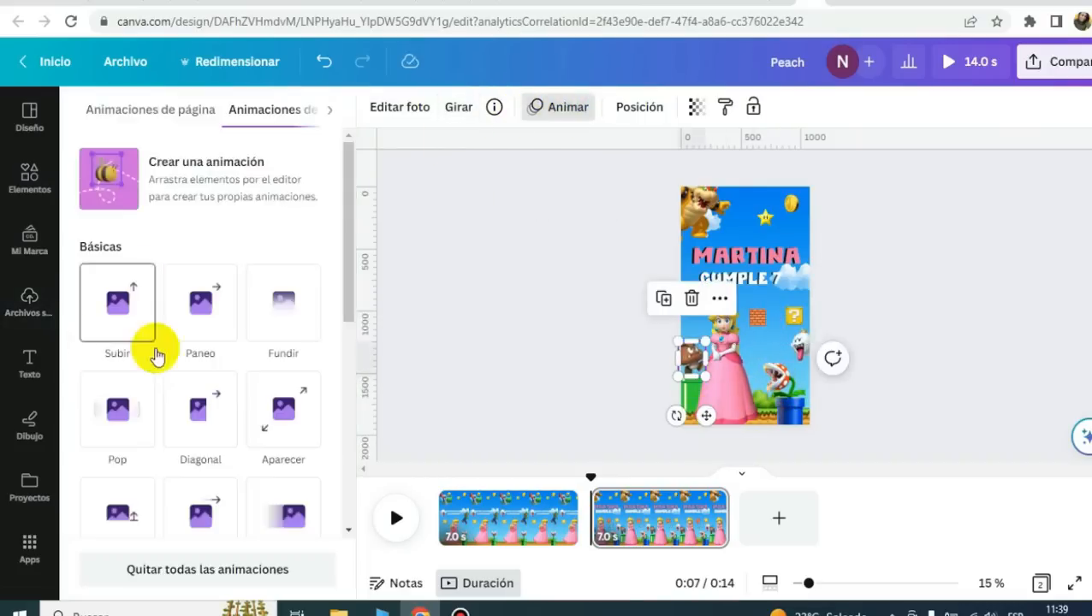
pyautogui.scroll(-3, 153, 394)
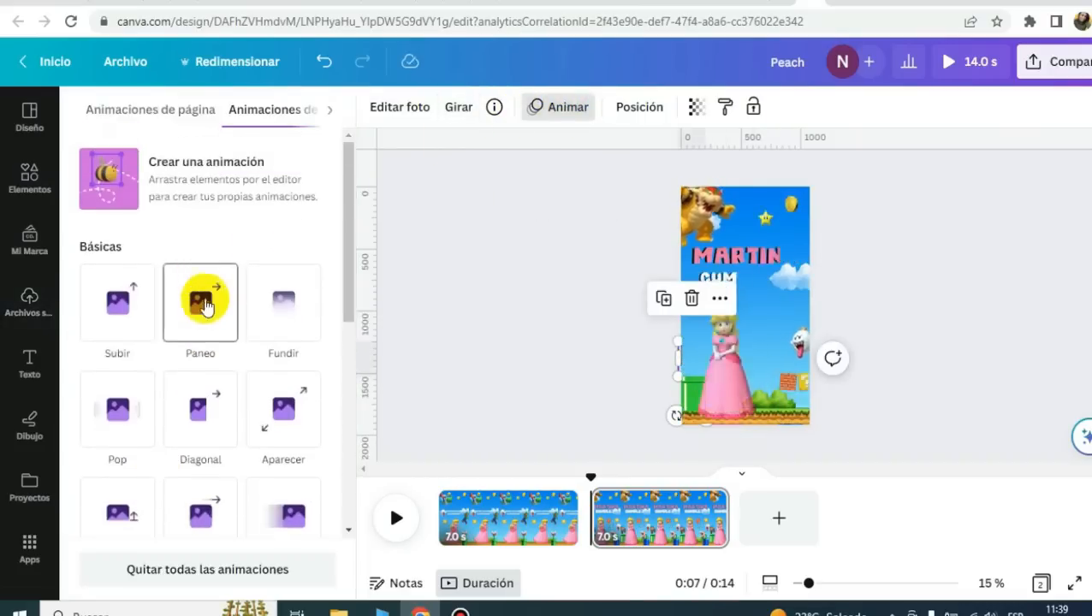
pyautogui.click(201, 295)
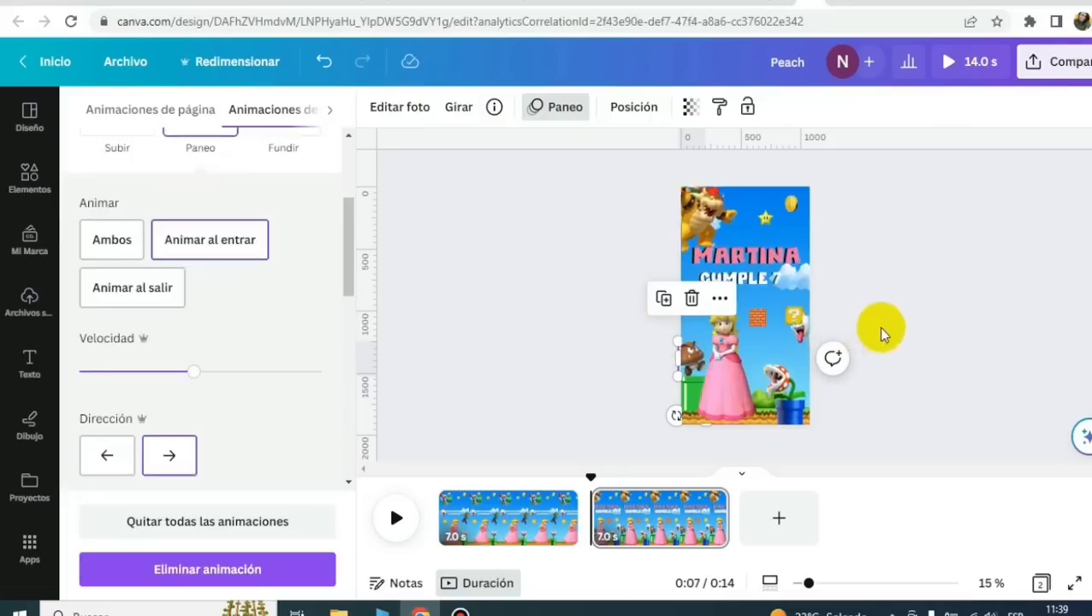
pyautogui.click(961, 336)
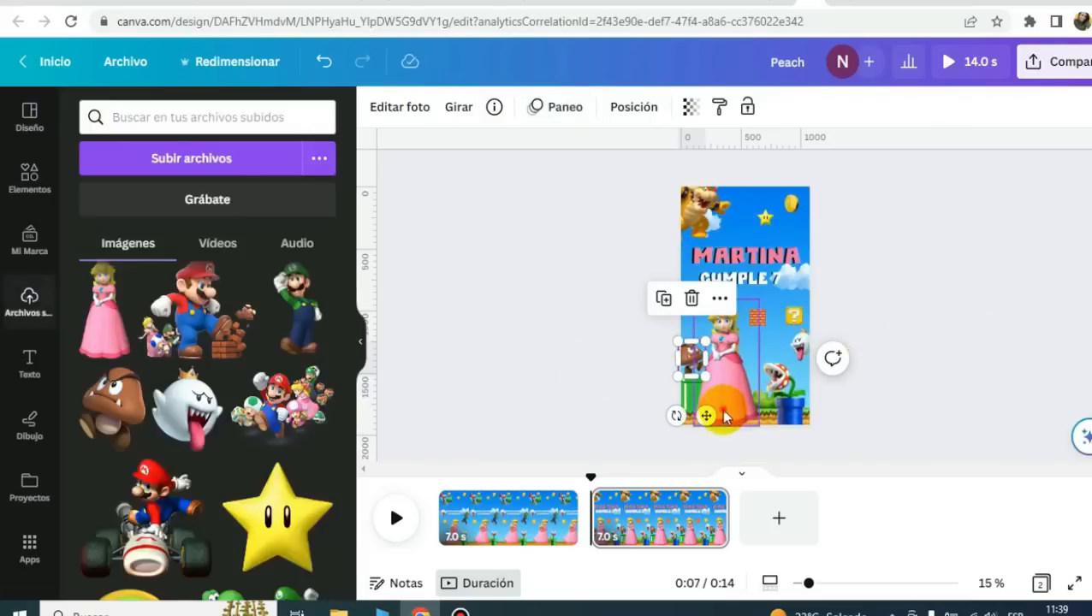
# - Nudge Peach slightly away from the Goomba and preview the second page's animations
pyautogui.click(732, 409)
pyautogui.click(906, 293)
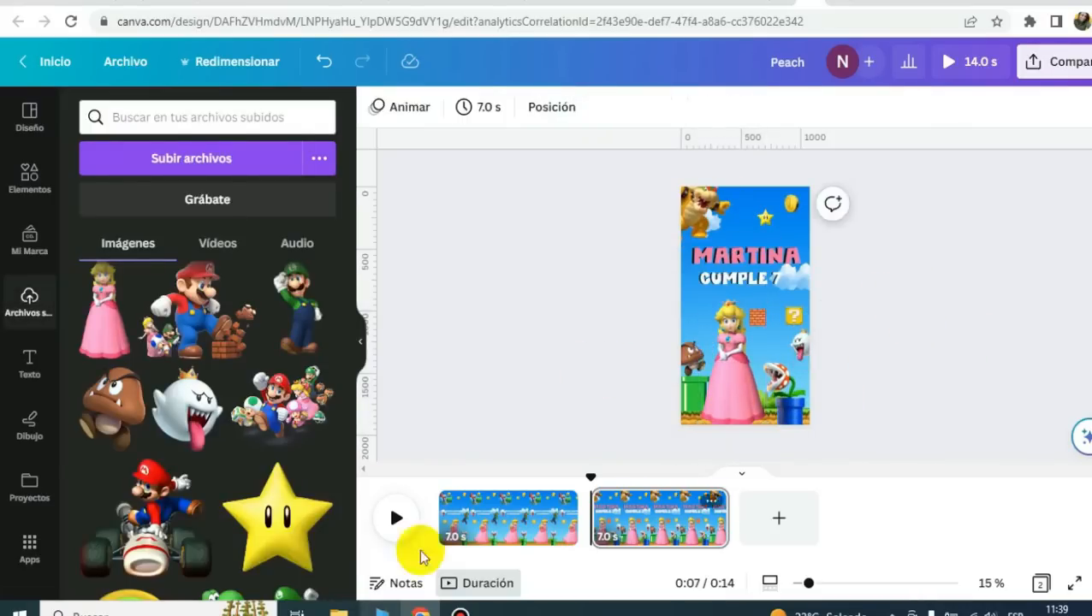
pyautogui.click(397, 518)
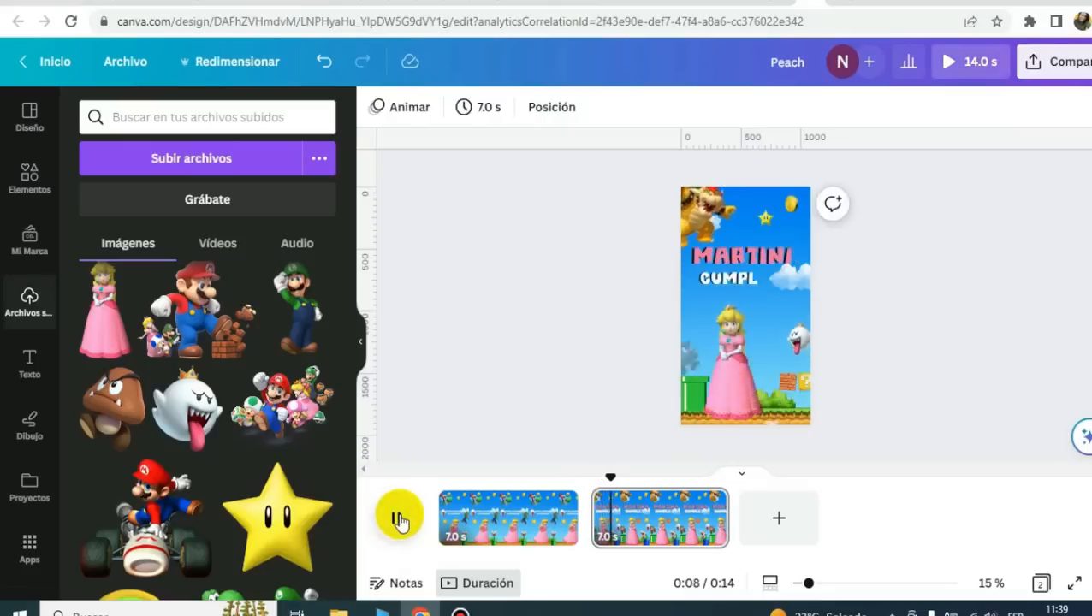
pyautogui.click(397, 518)
# - Apply the Armado animation to the star and the coin together, animated on entry
pyautogui.click(764, 216)
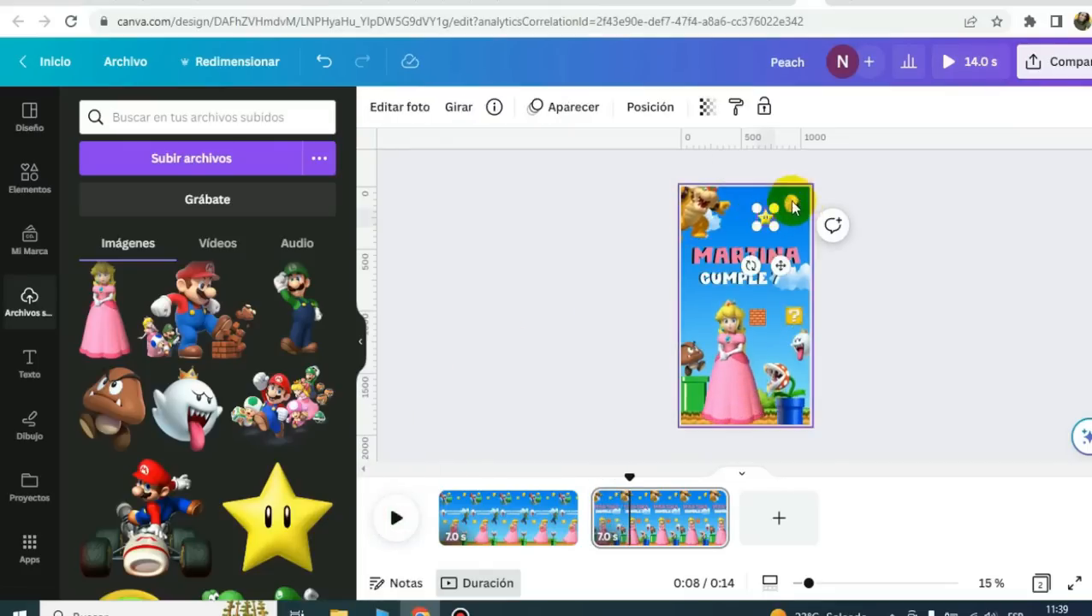
pyautogui.keyDown('shift'); pyautogui.click(791, 206); pyautogui.keyUp('shift')
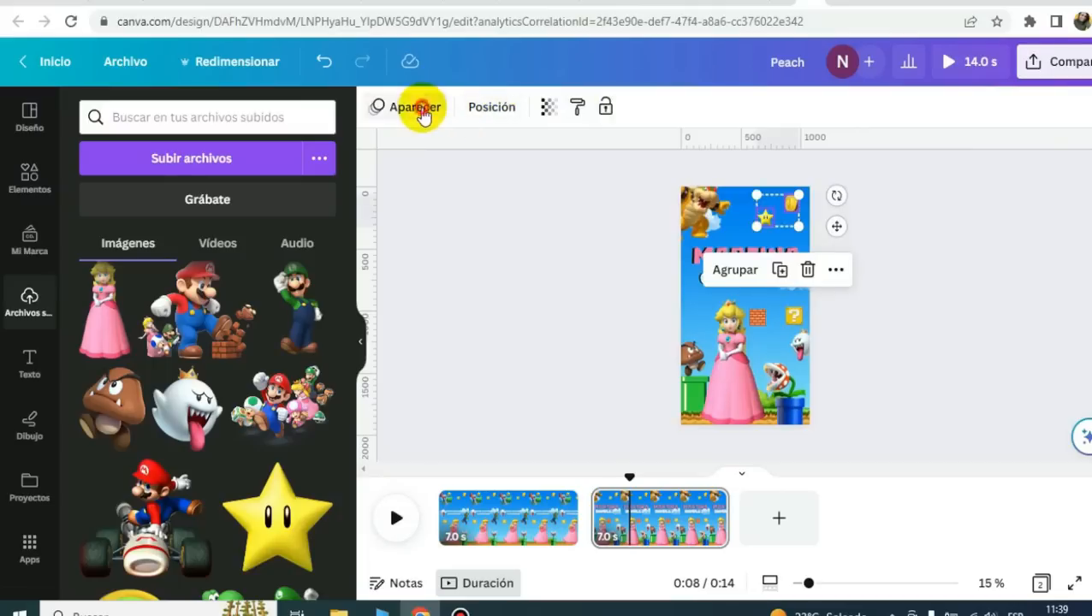
pyautogui.click(415, 109)
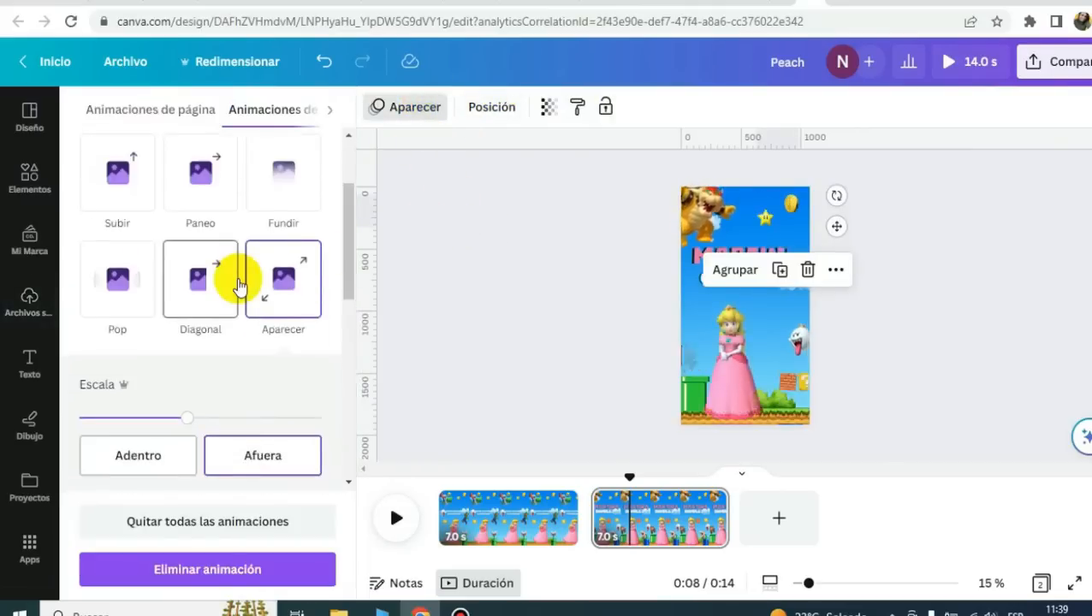
pyautogui.scroll(1, 242, 283)
pyautogui.scroll(-5, 274, 368)
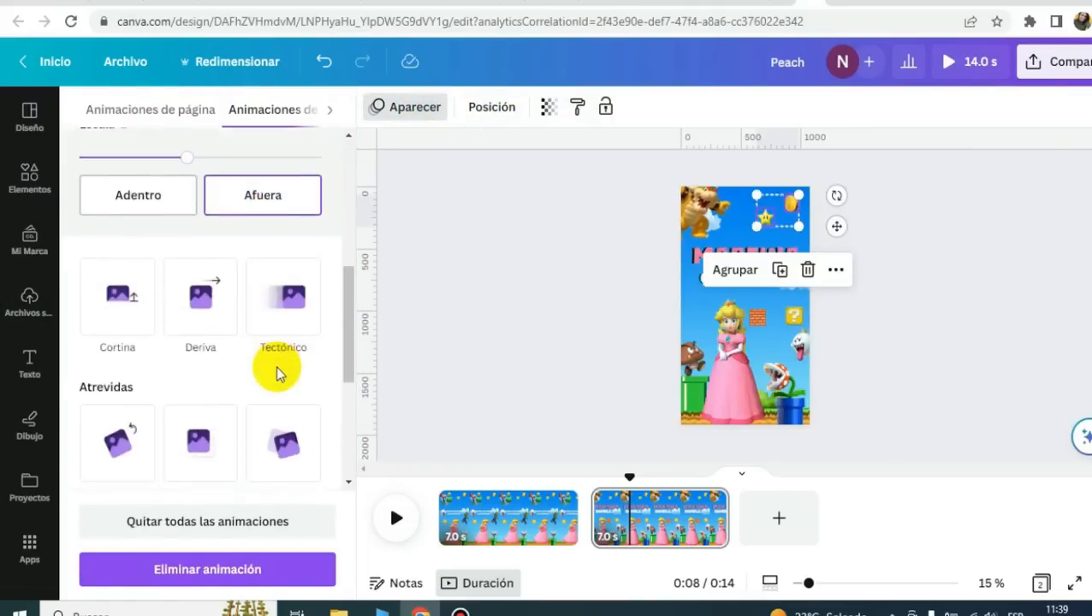
pyautogui.click(286, 376)
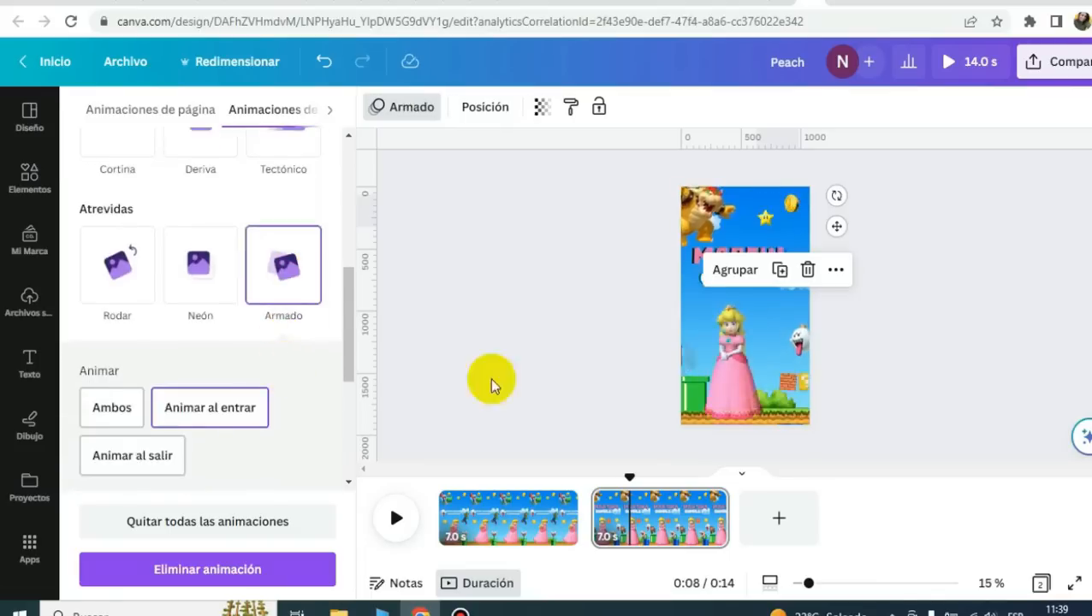
pyautogui.click(917, 275)
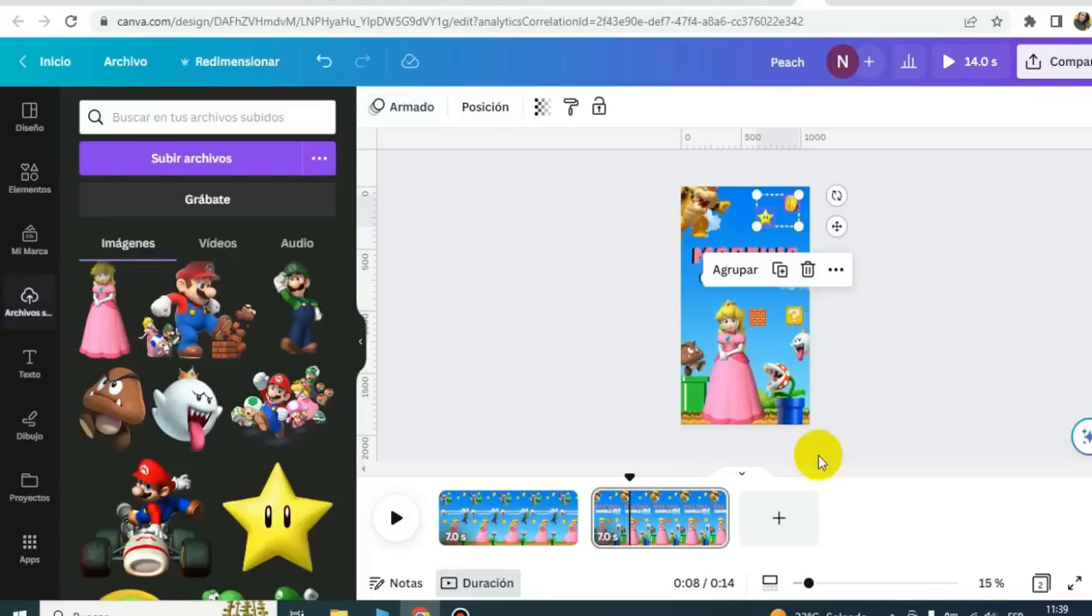
# - Duplicate the second page and replace Peach on the copy with the uploaded Mario group picture, enlarged across the ground
pyautogui.rightClick(676, 521)
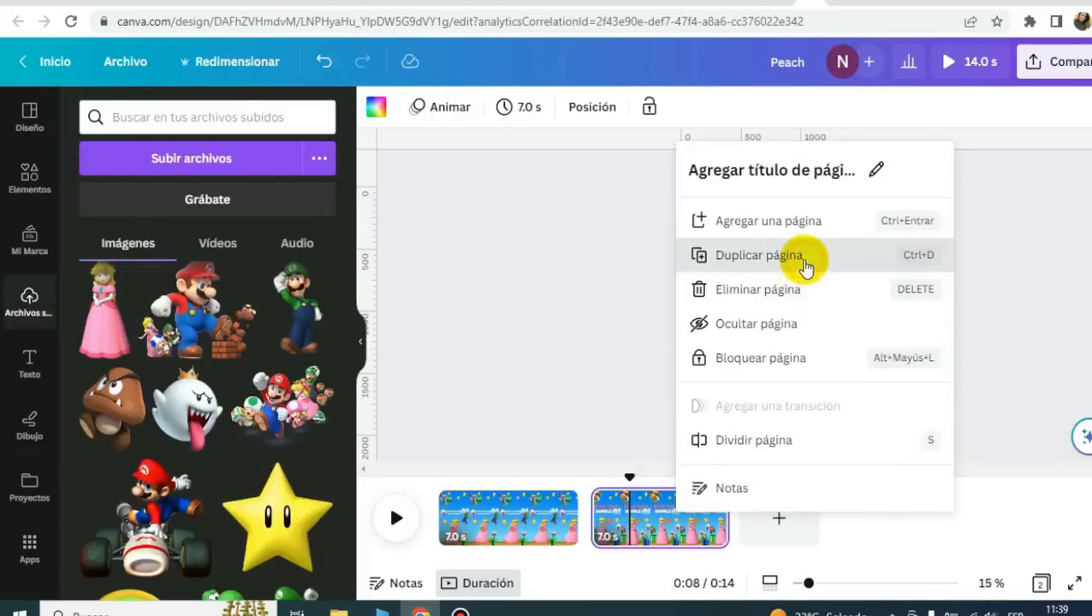
pyautogui.click(803, 260)
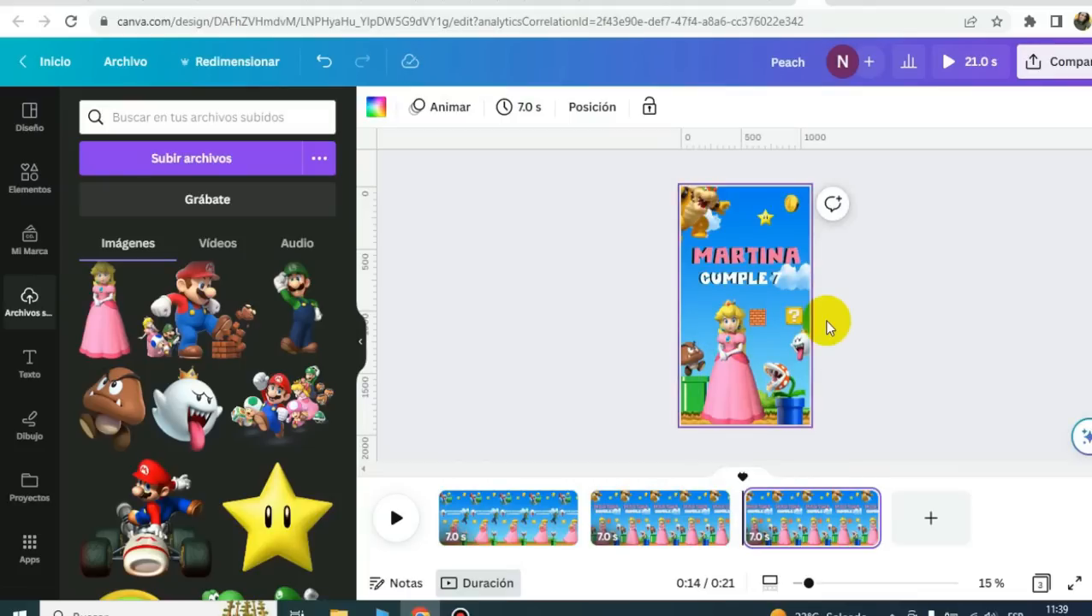
pyautogui.click(734, 374)
pyautogui.press('Delete')
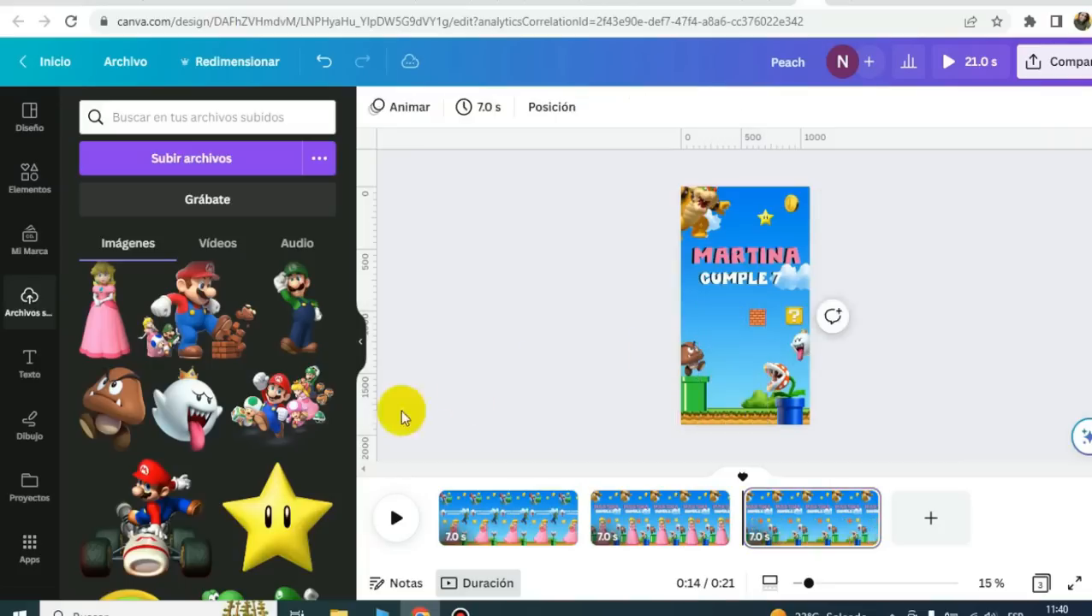
pyautogui.click(293, 415)
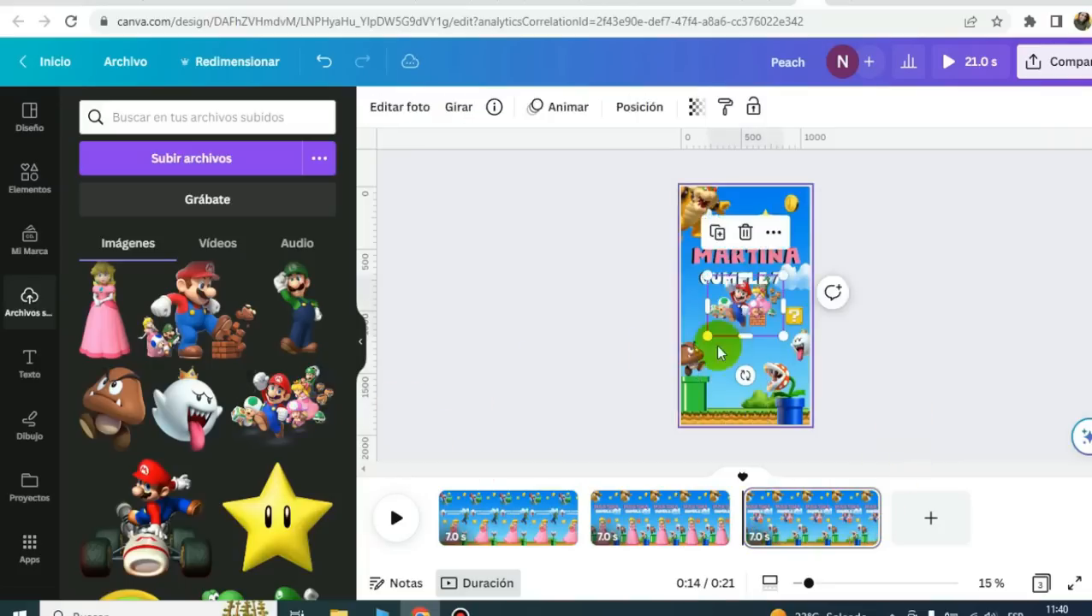
pyautogui.moveTo(702, 348); pyautogui.dragTo(652, 379)
# - Move the ghost to the opposite side of the third page, above the Goomba, and flip it horizontally
pyautogui.moveTo(658, 334); pyautogui.dragTo(701, 306)
pyautogui.click(457, 107)
pyautogui.click(466, 159)
# - Remove Bowser from the third page and add a second star beside the existing one
pyautogui.click(700, 212)
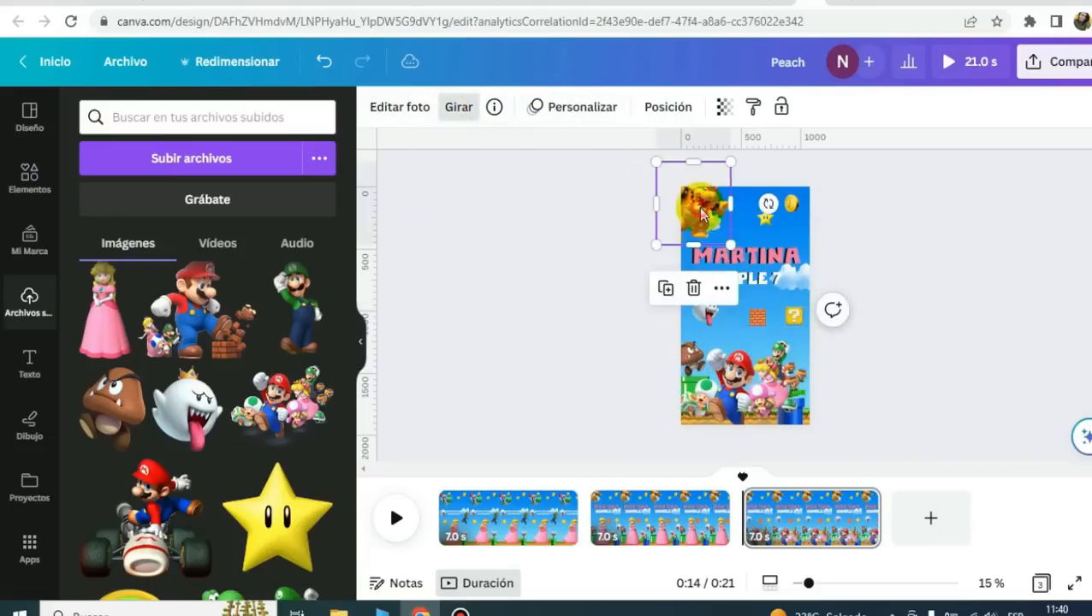
pyautogui.click(695, 220)
pyautogui.click(675, 322)
# - Replace the third page's texts with a smaller "SABADO" and, centred beneath it, "19 DE JULIO" at size 82,2
pyautogui.click(669, 259)
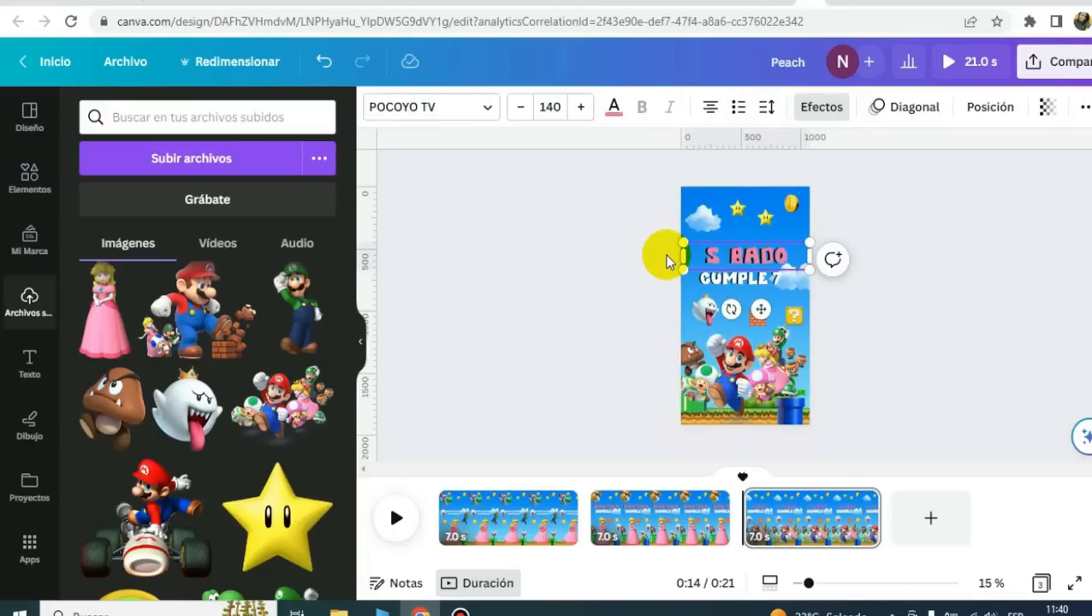
pyautogui.moveTo(667, 261); pyautogui.dragTo(704, 275)
pyautogui.click(761, 314)
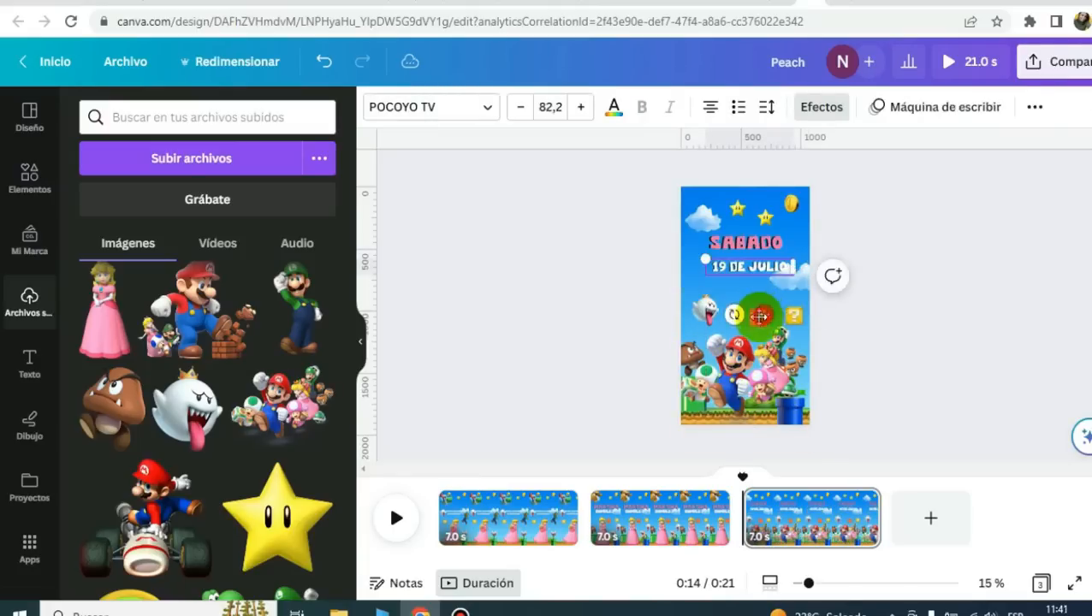
pyautogui.moveTo(759, 316); pyautogui.dragTo(753, 315)
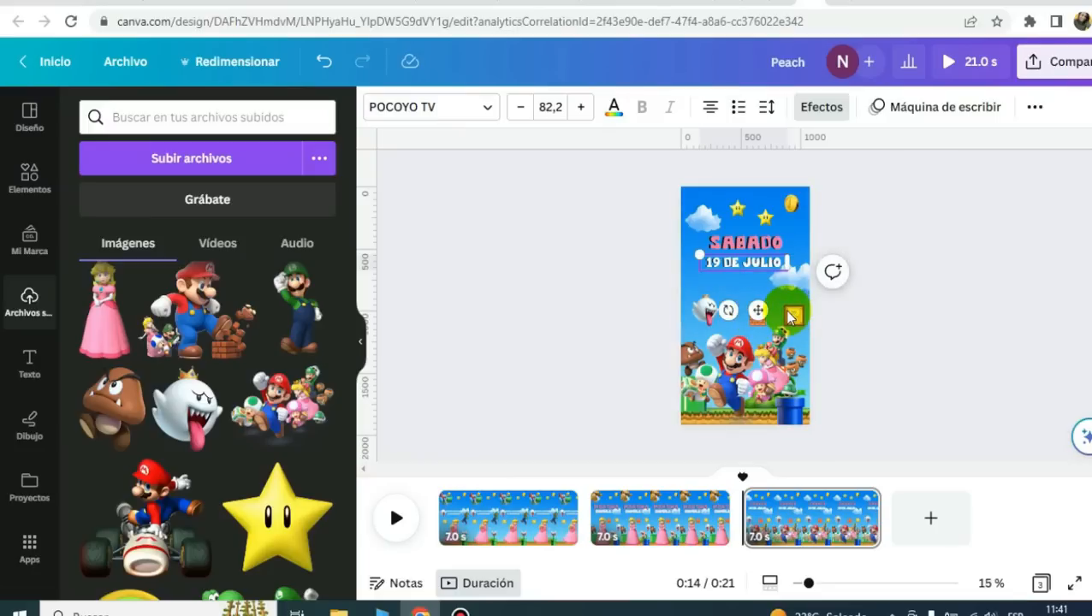
pyautogui.click(905, 231)
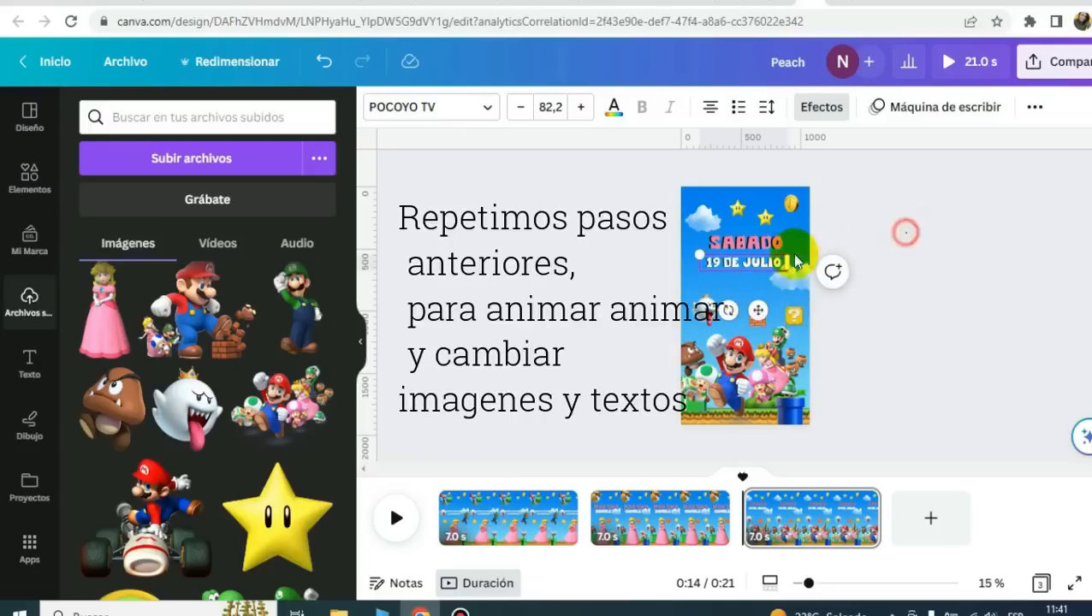
# - Duplicate the "19 DE JULIO" text directly beneath itself on the third page and change the copy to "DE 19 A 22 HS"
pyautogui.click(760, 269)
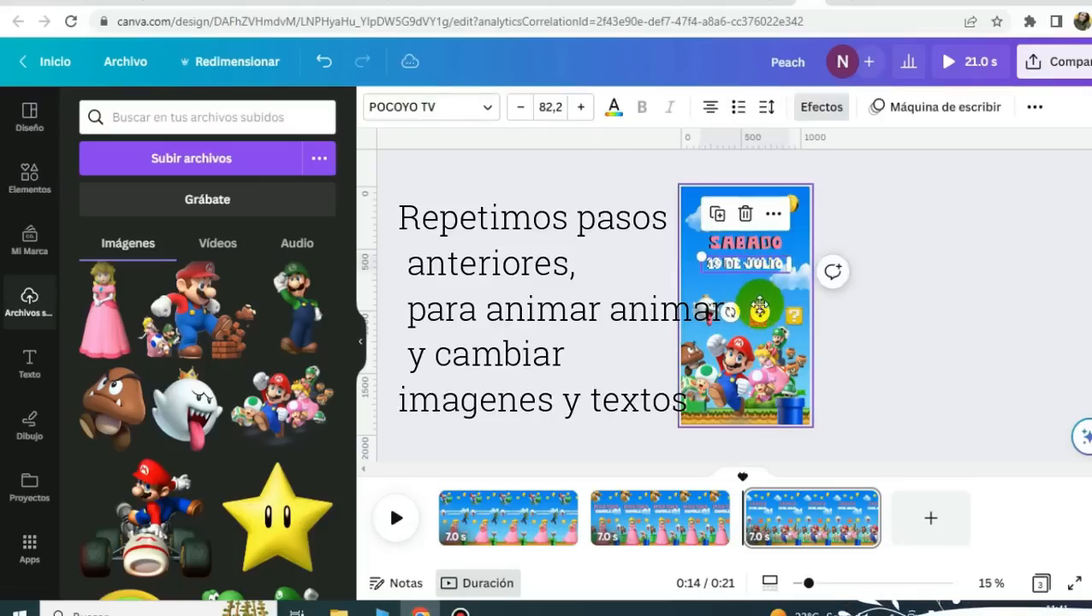
pyautogui.hotkey('ctrl', 'd')
pyautogui.moveTo(758, 310); pyautogui.dragTo(758, 318)
pyautogui.doubleClick(732, 281)
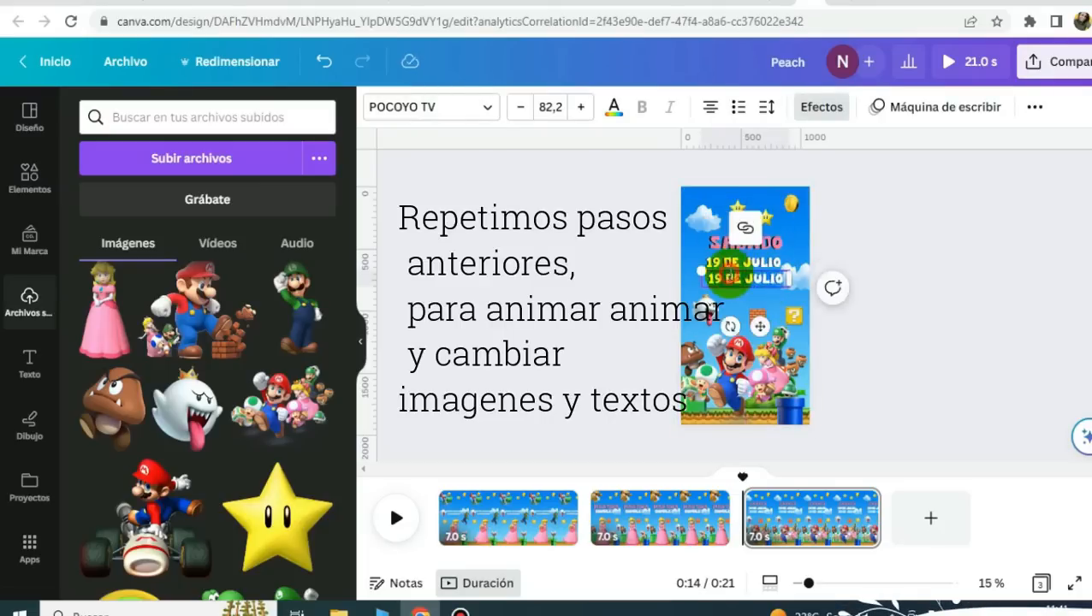
pyautogui.write('1')
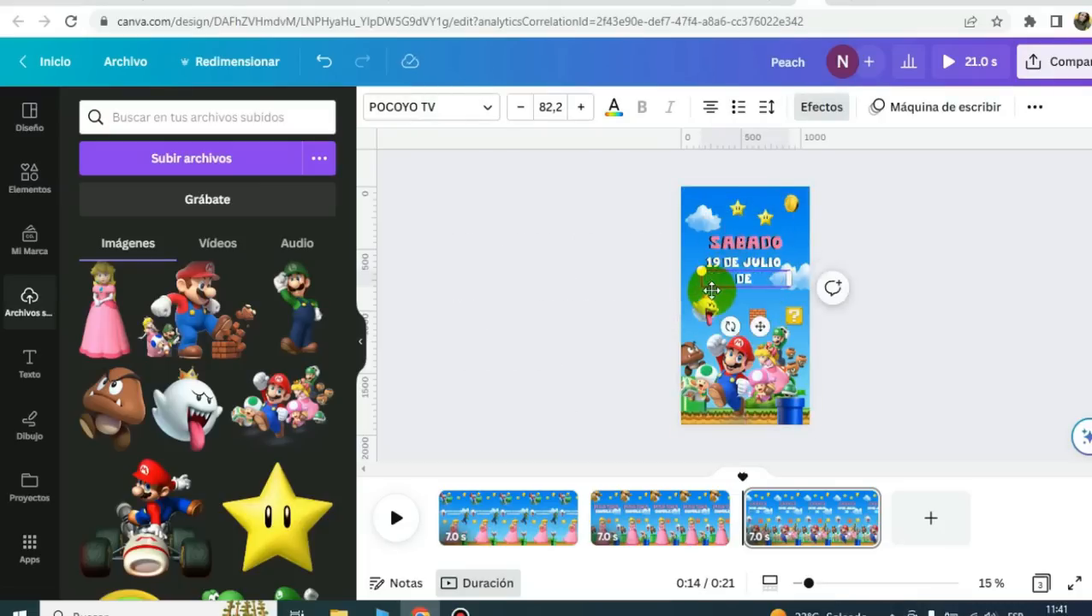
pyautogui.write('9 A 22 HS')
# - Duplicate the third page and replace the texts on the copy with "SALON DE EVENTOS" and "CUALQUIER LUGAR"
pyautogui.click(817, 522)
pyautogui.rightClick(817, 522)
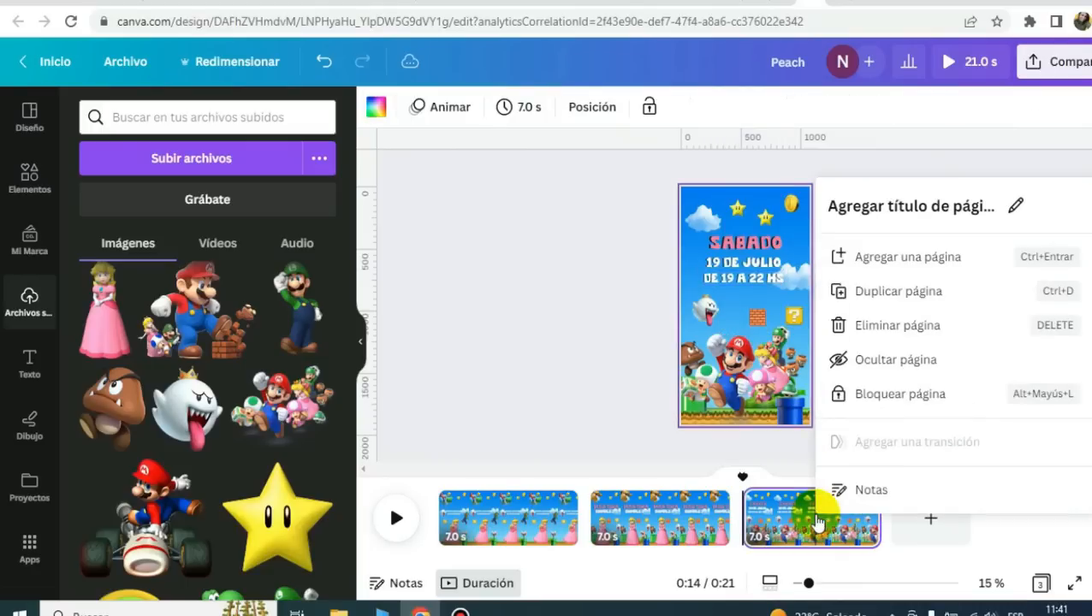
pyautogui.click(891, 297)
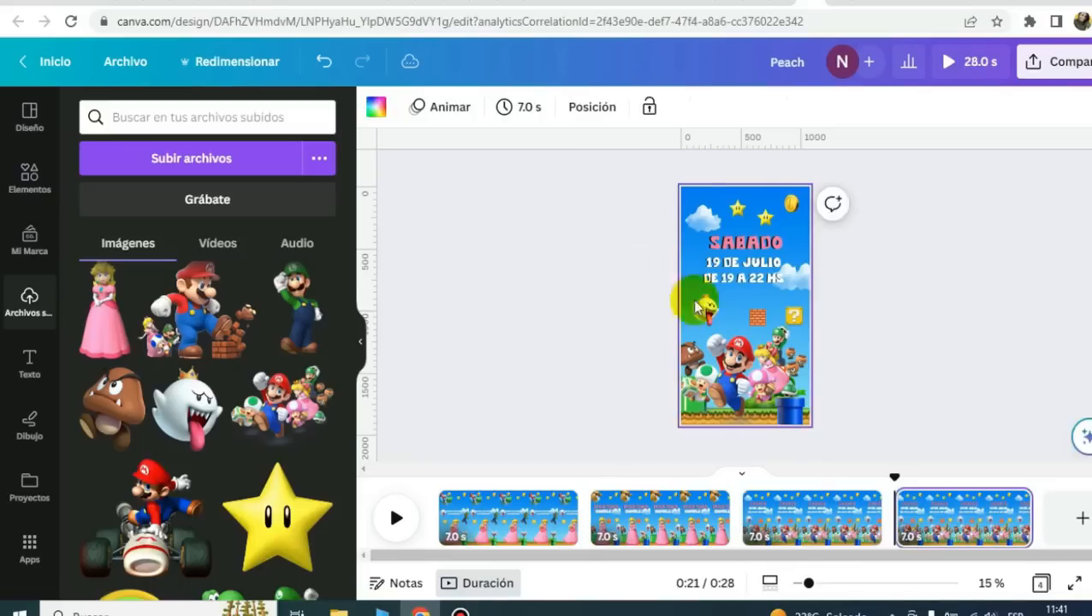
pyautogui.click(729, 245)
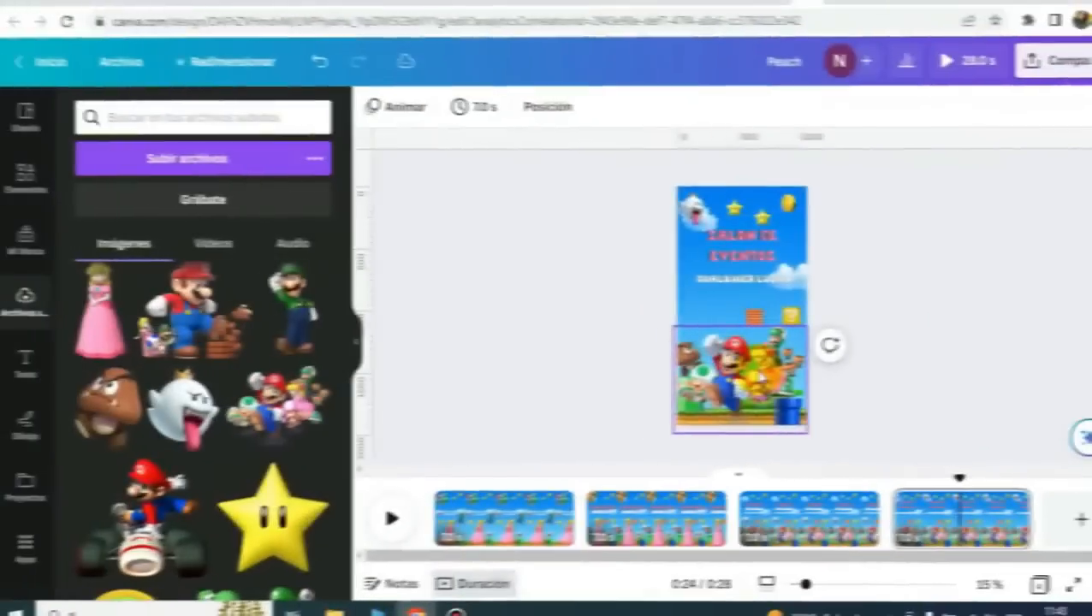
# - Delete the Mario group picture, the Goomba and the piranha plant in the blue pipe from the fourth page
pyautogui.click(764, 376)
pyautogui.press('Delete')
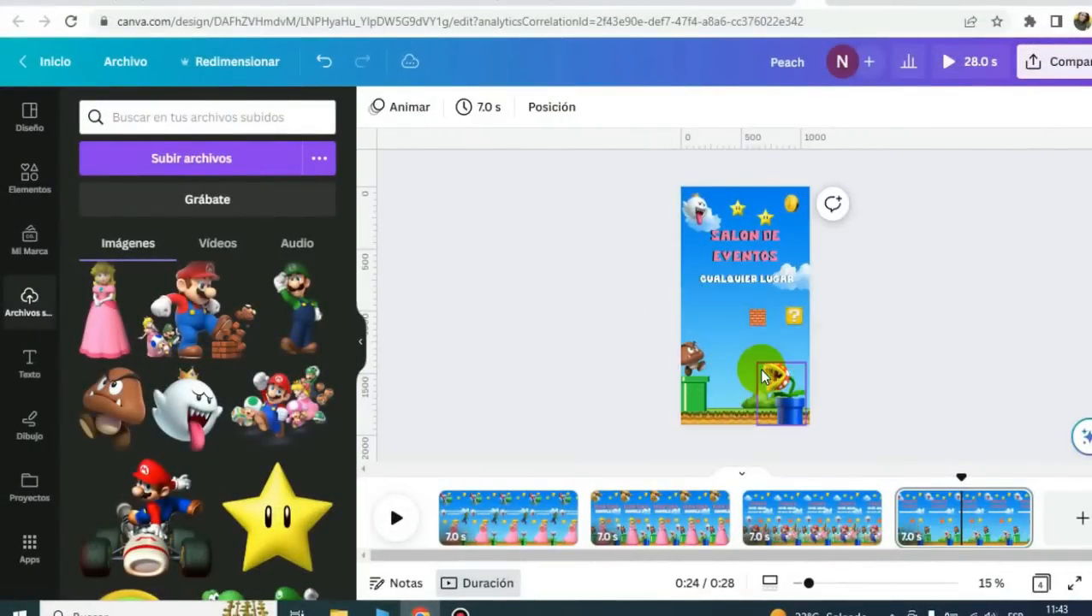
pyautogui.click(690, 367)
pyautogui.press('Delete')
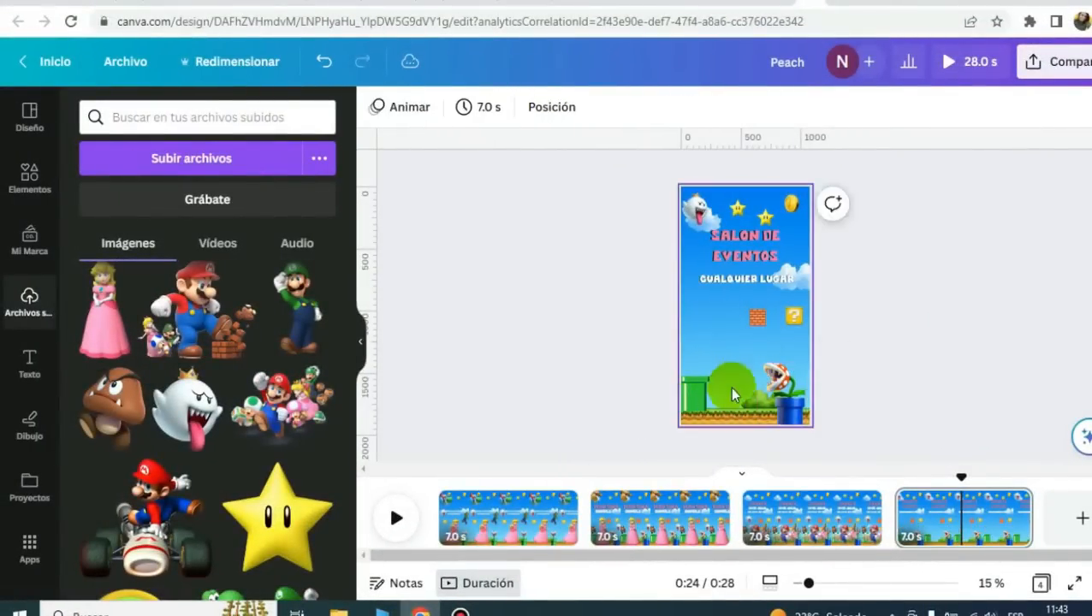
pyautogui.click(783, 407)
pyautogui.press('Delete')
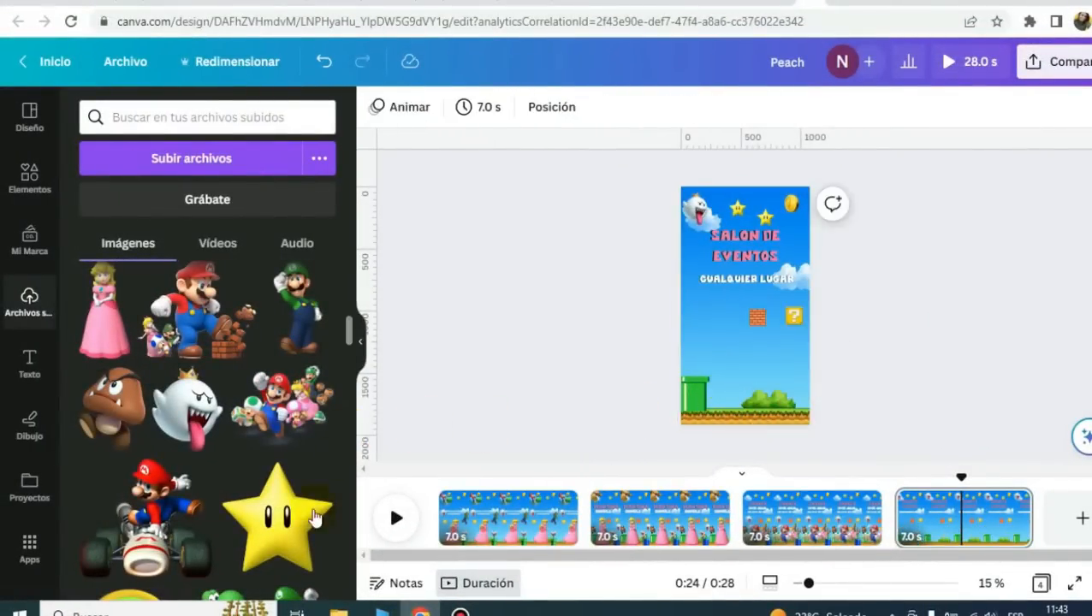
# - Add the uploaded fire flower to the fourth page, shrunk to sit on top of the brick block
pyautogui.scroll(-2, 180, 411)
pyautogui.scroll(-1, 188, 422)
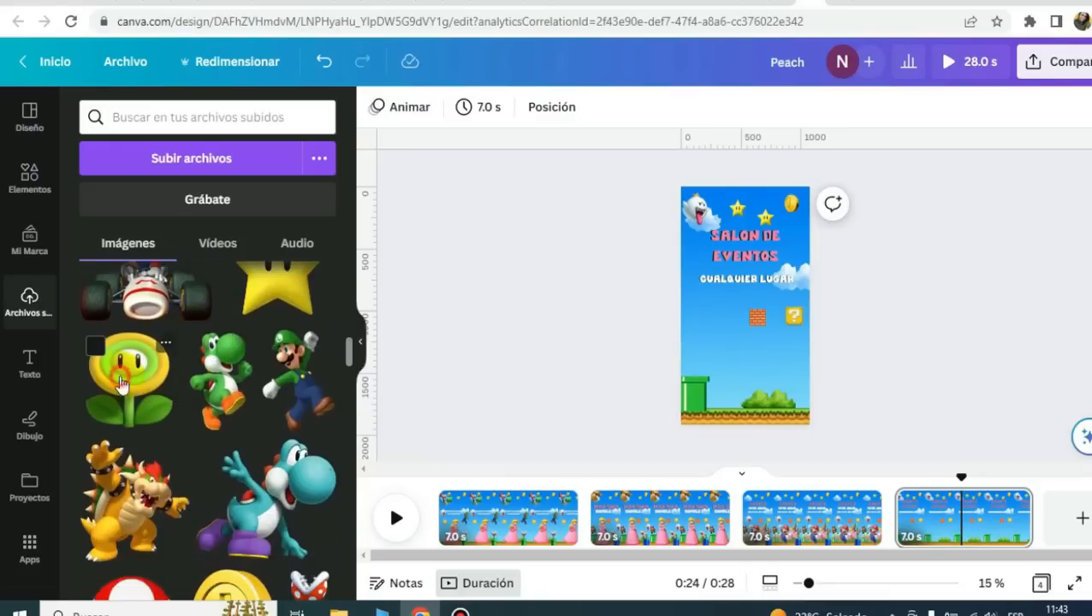
pyautogui.moveTo(129, 381); pyautogui.dragTo(746, 309)
pyautogui.moveTo(779, 398); pyautogui.dragTo(771, 347)
# - Replace the fourth page's ghost with the uploaded light-blue Yoshi, reduced and placed over the cloud beside the stars
pyautogui.scroll(-1, 276, 411)
pyautogui.click(274, 414)
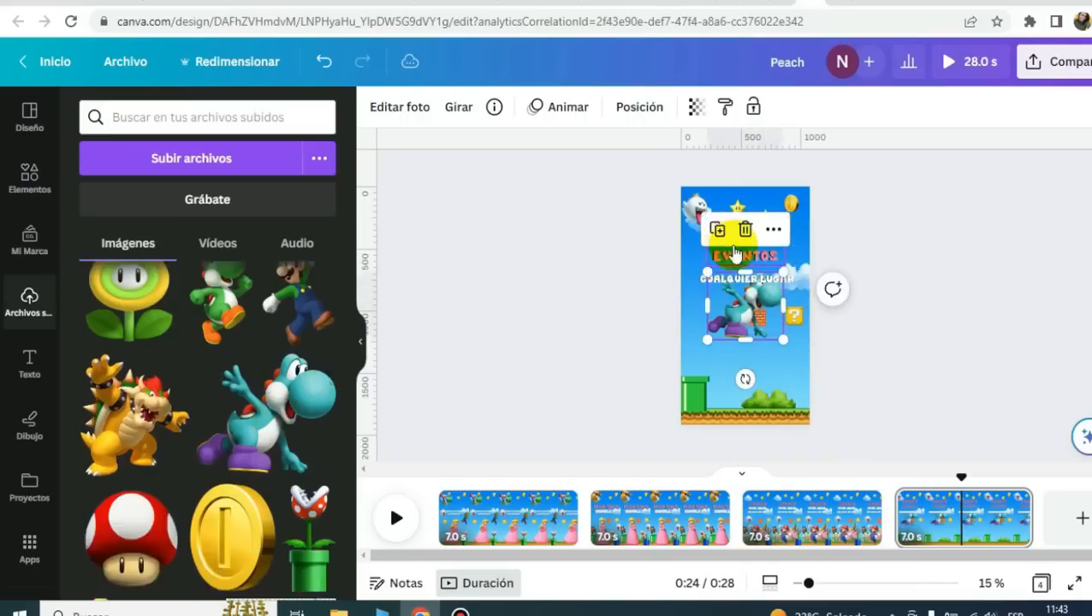
pyautogui.moveTo(691, 218); pyautogui.dragTo(764, 318)
pyautogui.moveTo(757, 358); pyautogui.dragTo(762, 245)
pyautogui.click(702, 218)
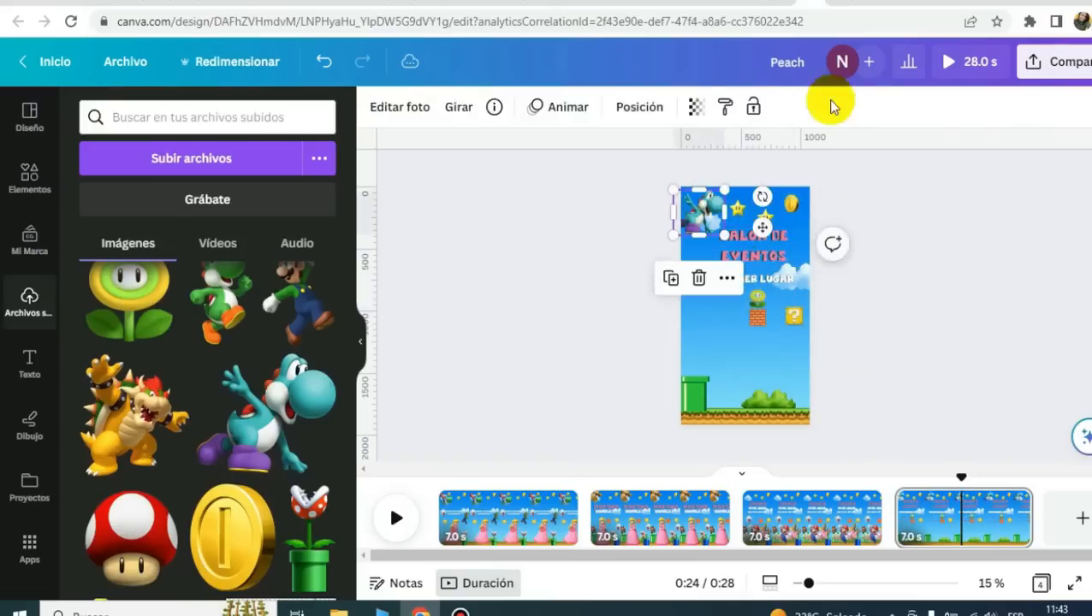
# - Apply the Aparecer animation to the light-blue Yoshi on the fourth page
pyautogui.click(557, 110)
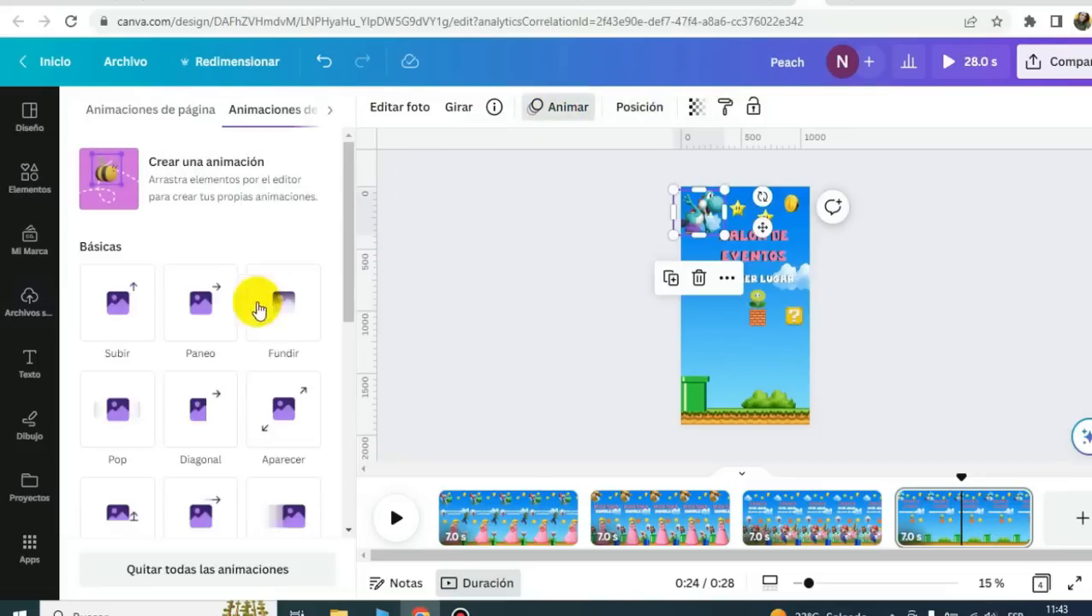
pyautogui.click(273, 409)
pyautogui.click(911, 276)
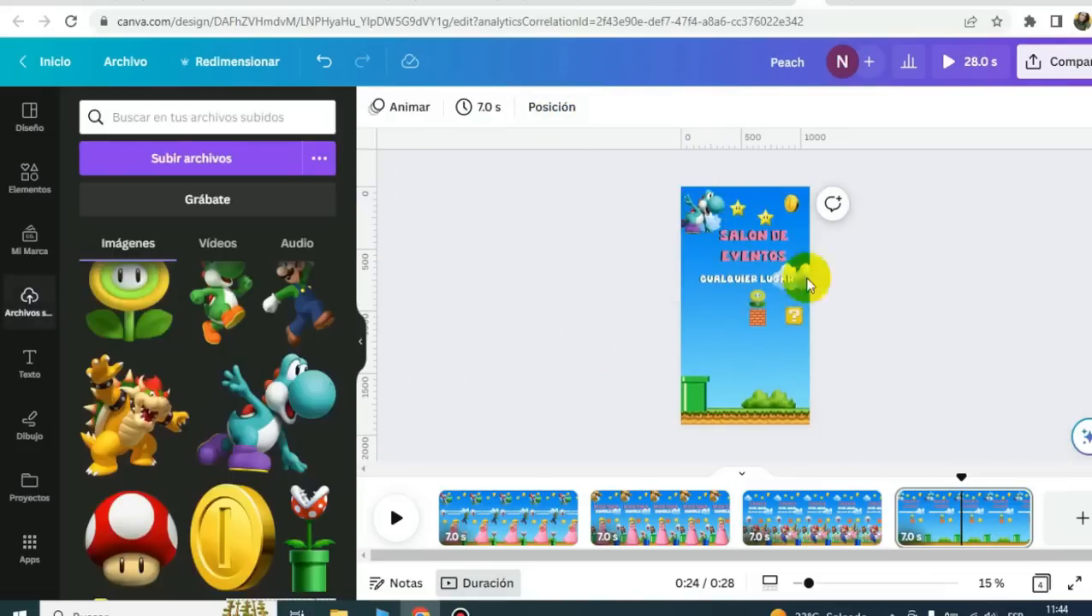
# - Add the uploaded red mushroom to the fourth page, shrunk to sit on top of the question block
pyautogui.scroll(-2, 137, 434)
pyautogui.moveTo(133, 385); pyautogui.dragTo(755, 317)
pyautogui.moveTo(780, 372); pyautogui.dragTo(811, 346)
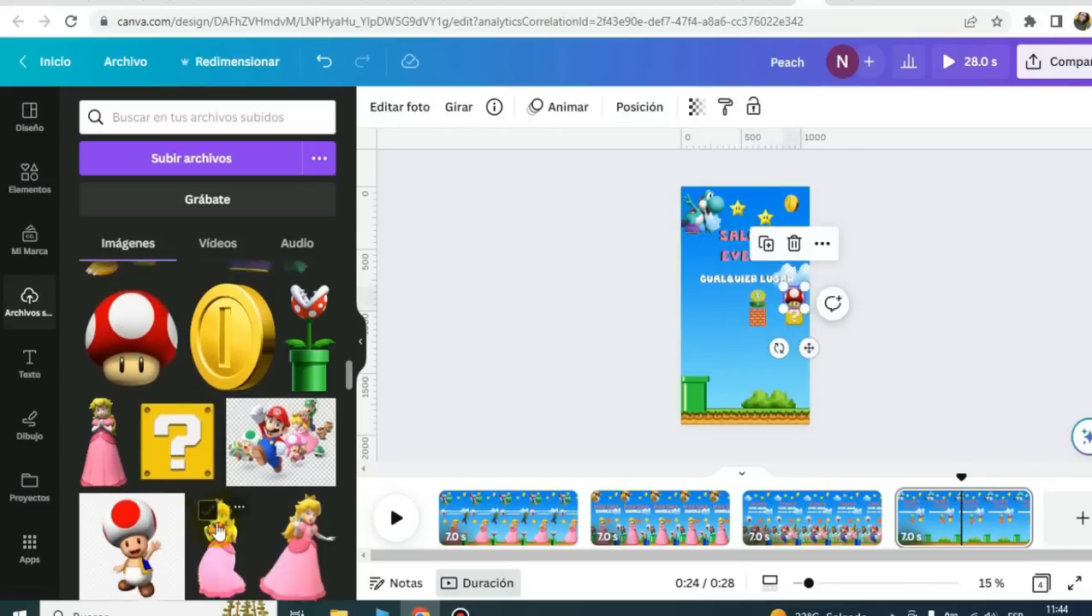
# - Add the uploaded winking Peach to the fourth page and enlarge her to stand on the ground beside the green pipe
pyautogui.scroll(-1, 218, 522)
pyautogui.moveTo(219, 501); pyautogui.dragTo(743, 354)
pyautogui.moveTo(712, 301); pyautogui.dragTo(659, 250)
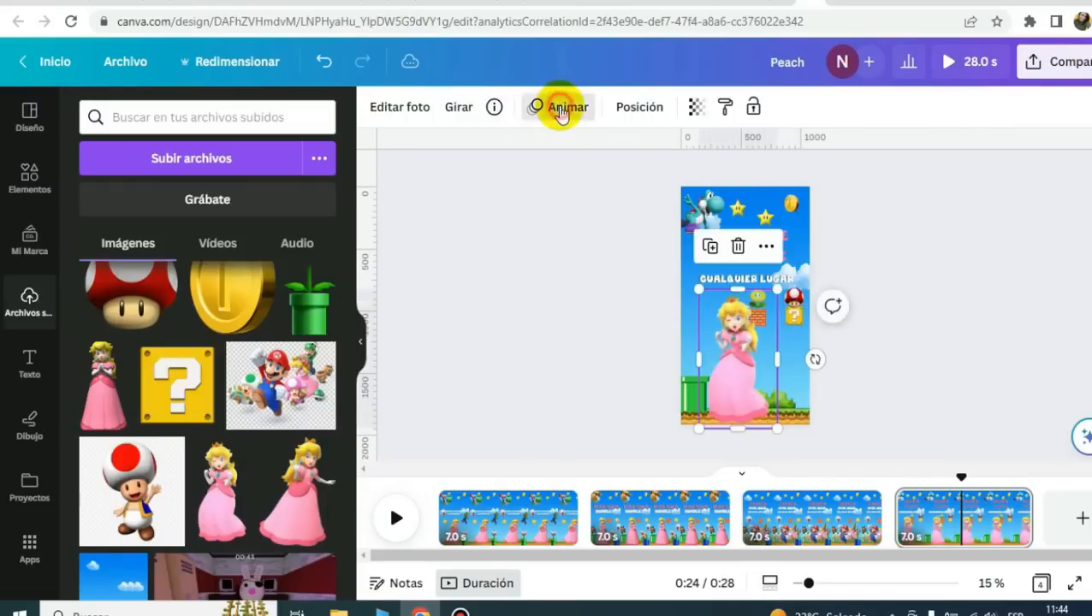
# - Create a custom animation that moves the fourth page's Peach along a short vertical path
pyautogui.click(558, 107)
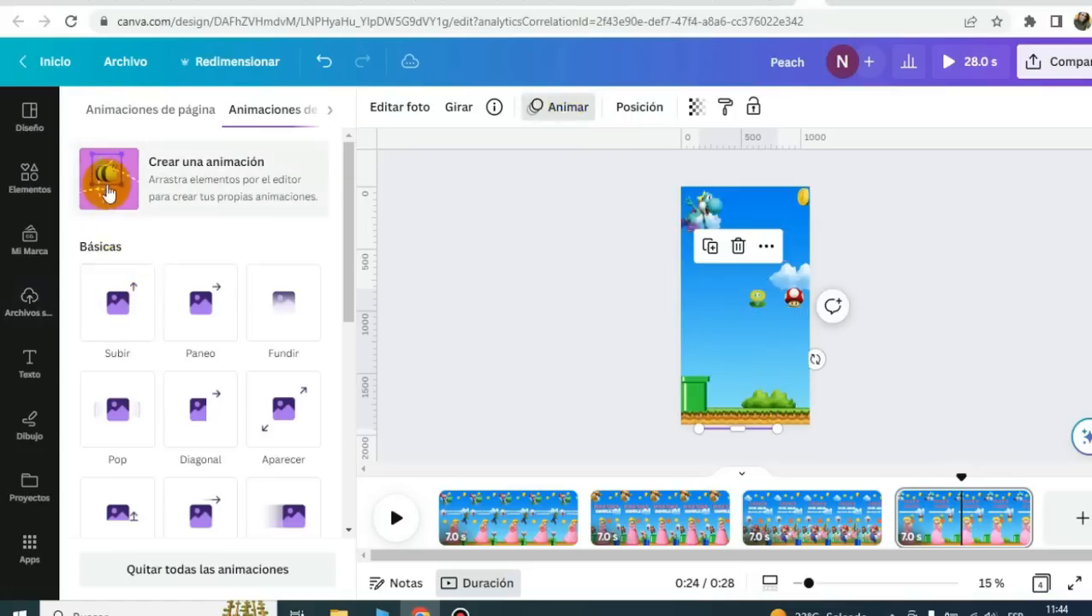
pyautogui.click(107, 180)
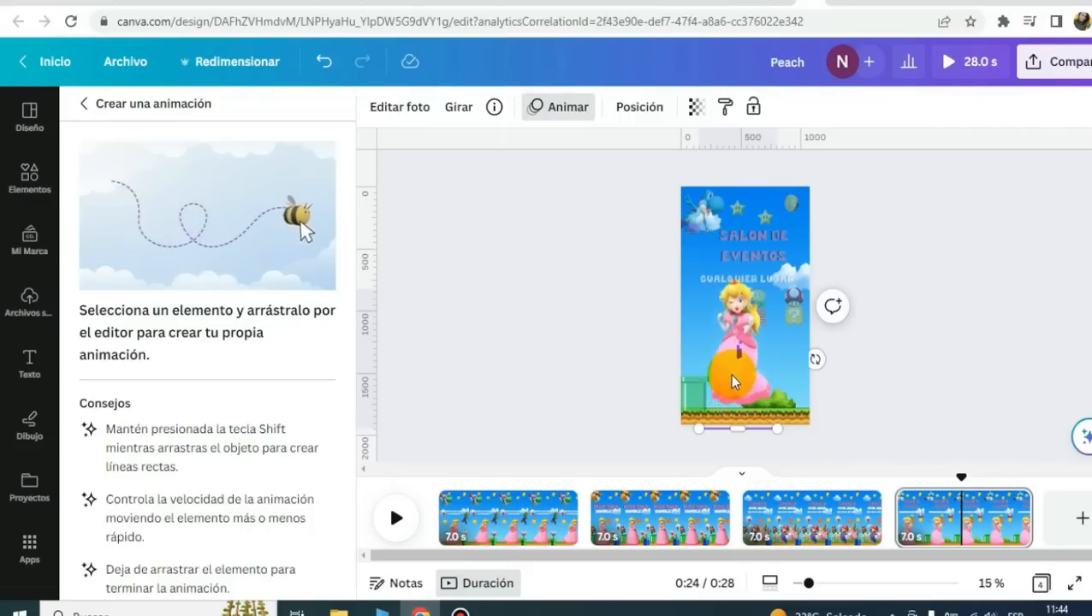
pyautogui.moveTo(728, 374)
pyautogui.mouseDown()
pyautogui.moveTo(736, 402)
pyautogui.moveTo(729, 362)
pyautogui.mouseUp()
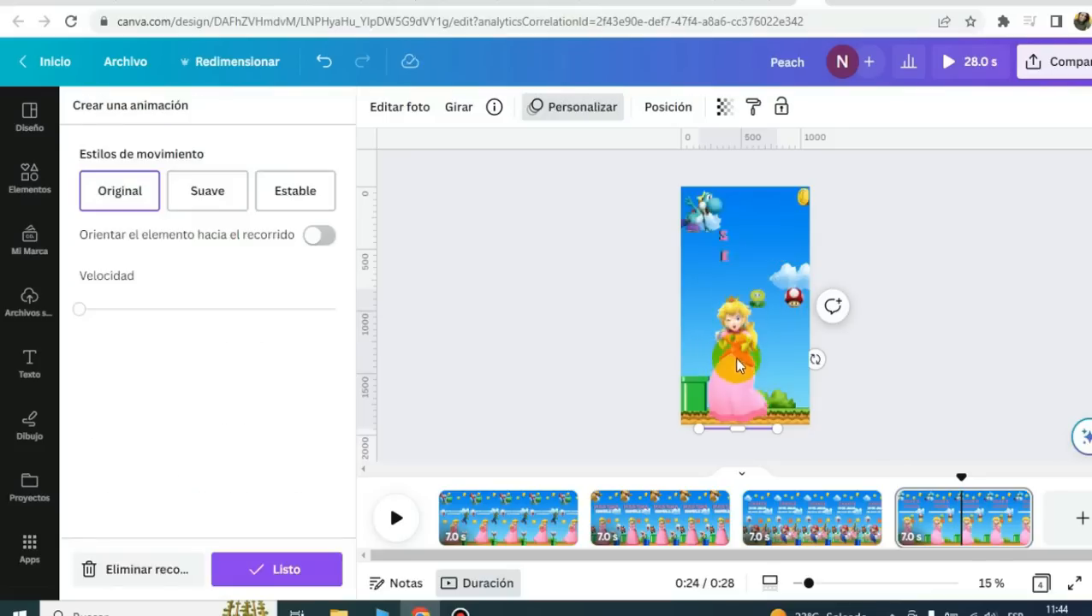
pyautogui.click(891, 329)
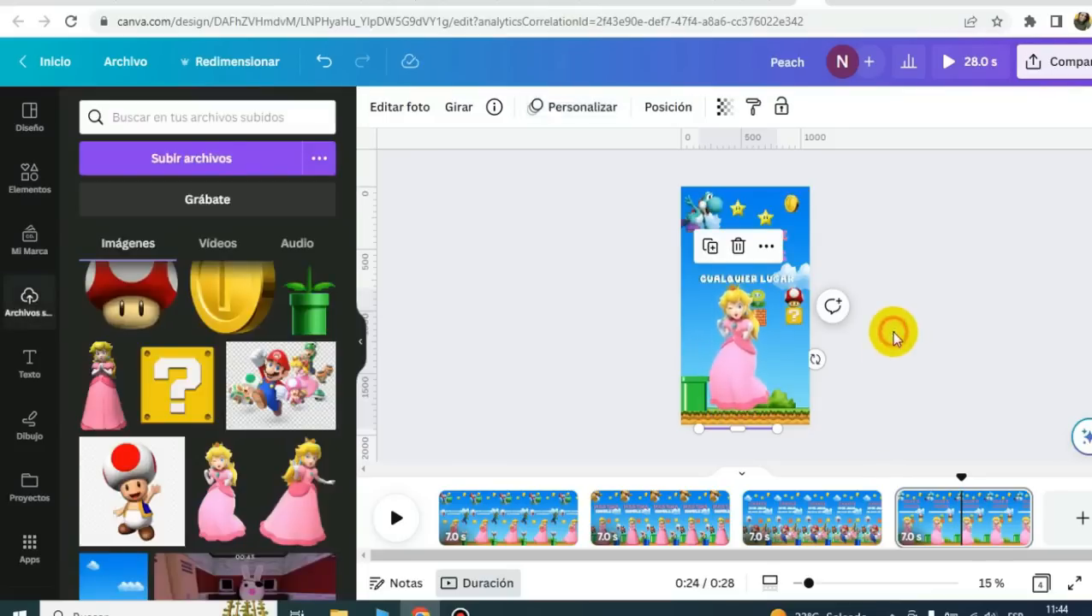
# - Add the uploaded picture of Mario and Luigi with coins to the fourth page and enlarge it over the lower half
pyautogui.click(713, 341)
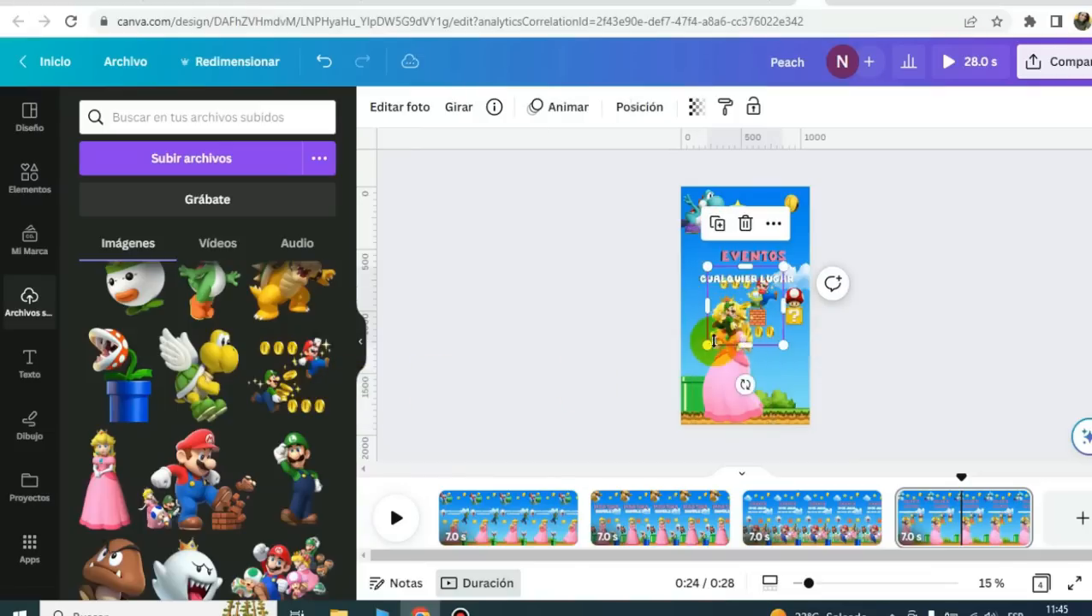
pyautogui.moveTo(693, 353); pyautogui.dragTo(655, 373)
pyautogui.moveTo(726, 377); pyautogui.dragTo(744, 388)
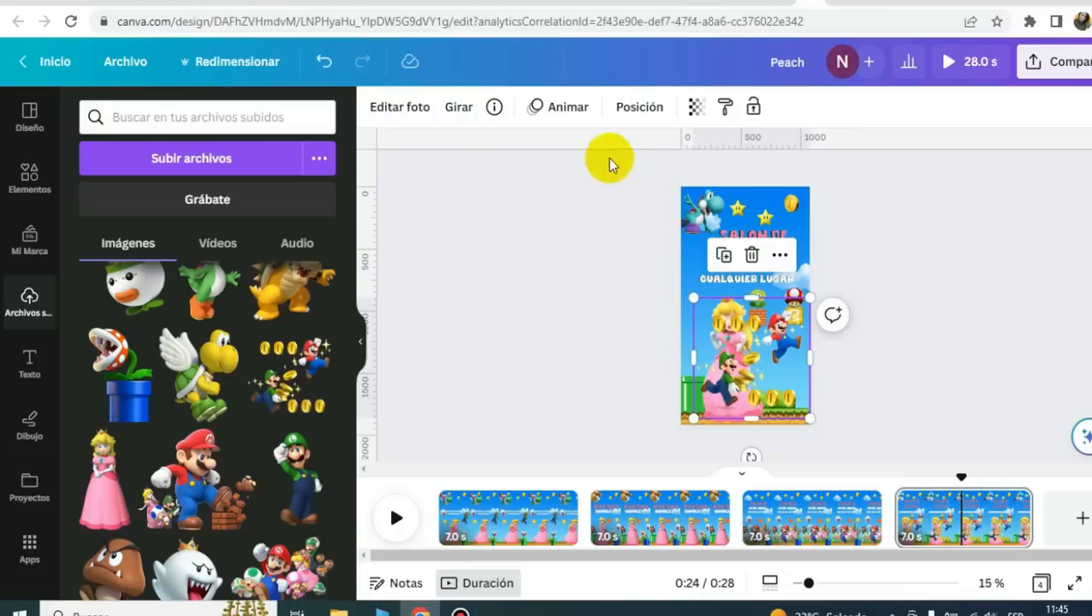
# - Flip the Mario and Luigi picture horizontally, enlarge it to the page width and send it behind Peach
pyautogui.click(463, 108)
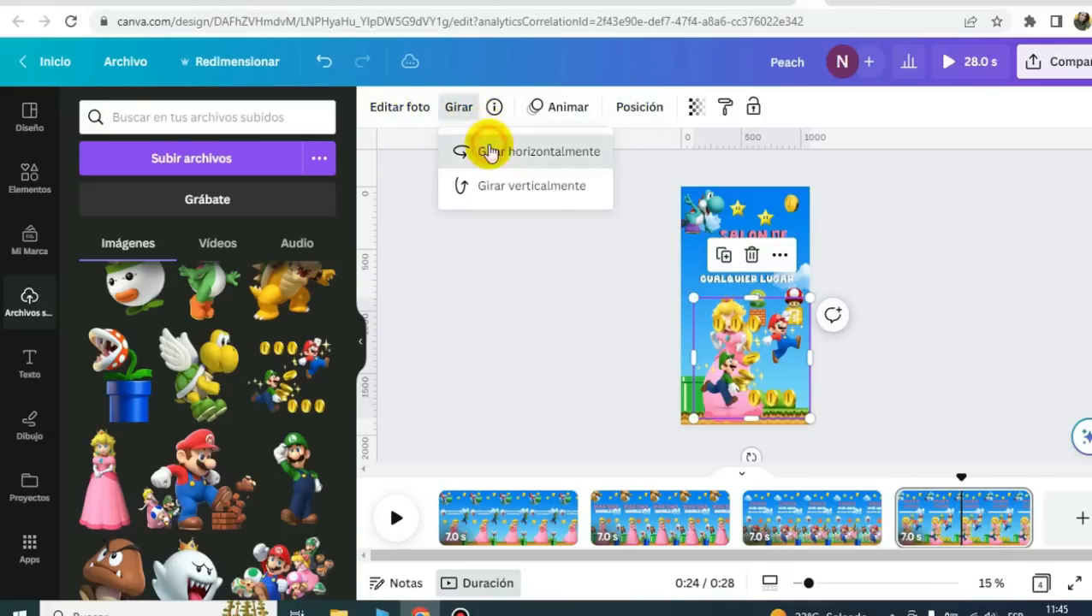
pyautogui.click(490, 152)
pyautogui.moveTo(688, 297); pyautogui.dragTo(675, 274)
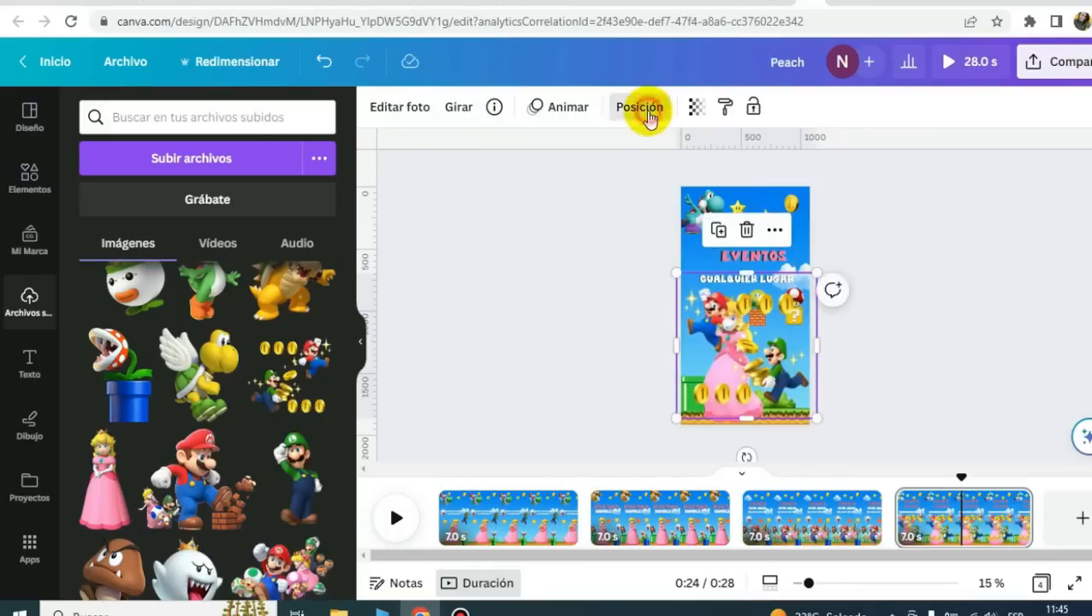
pyautogui.click(648, 117)
pyautogui.click(262, 155)
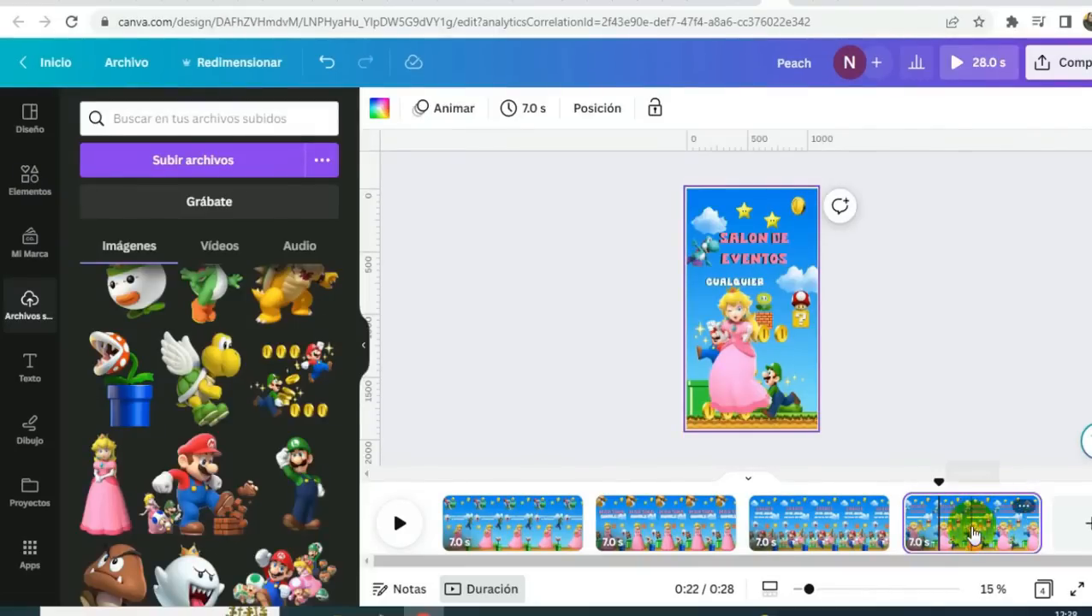
# - Duplicate the fourth page to make a fifth page
pyautogui.rightClick(972, 534)
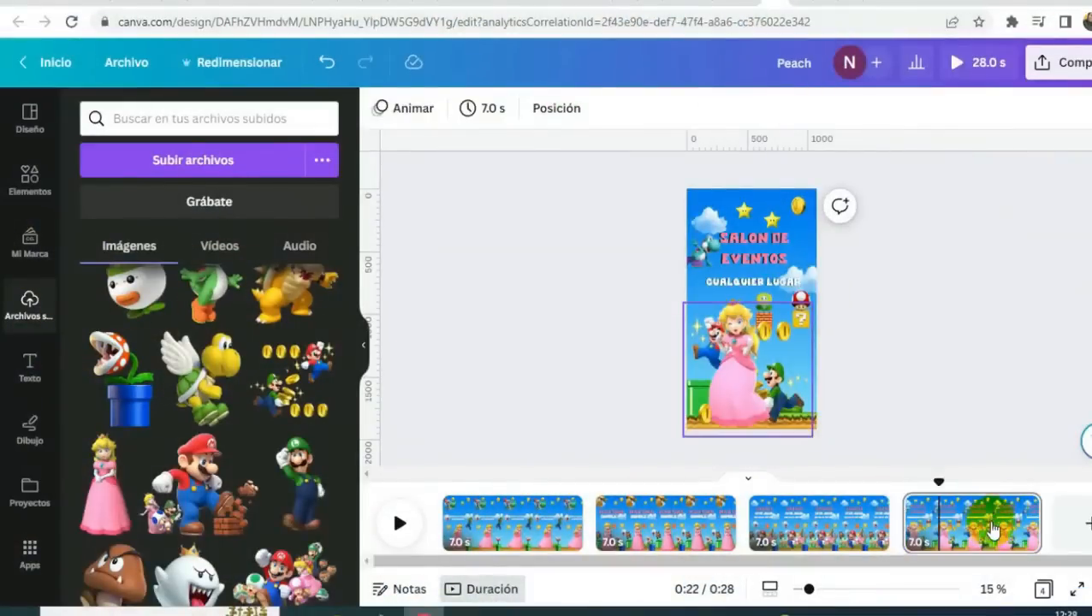
pyautogui.rightClick(993, 532)
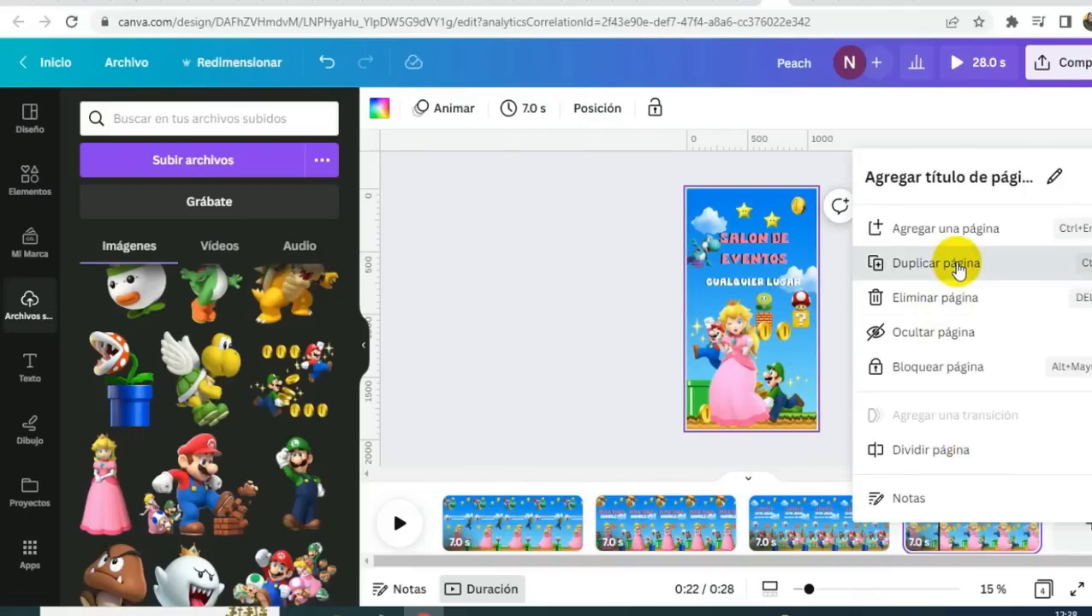
pyautogui.click(958, 271)
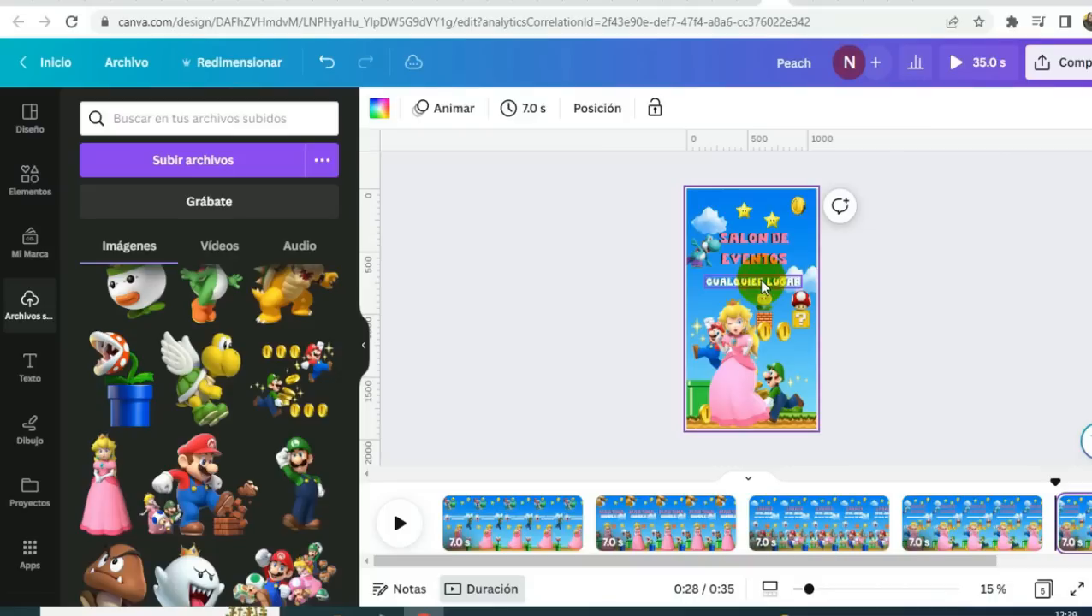
# - Delete the "CUALQUIER LUGAR" text from the fifth page and open the "SALON DE EVENTOS" heading for editing
pyautogui.click(764, 288)
pyautogui.press('Delete')
pyautogui.click(776, 263)
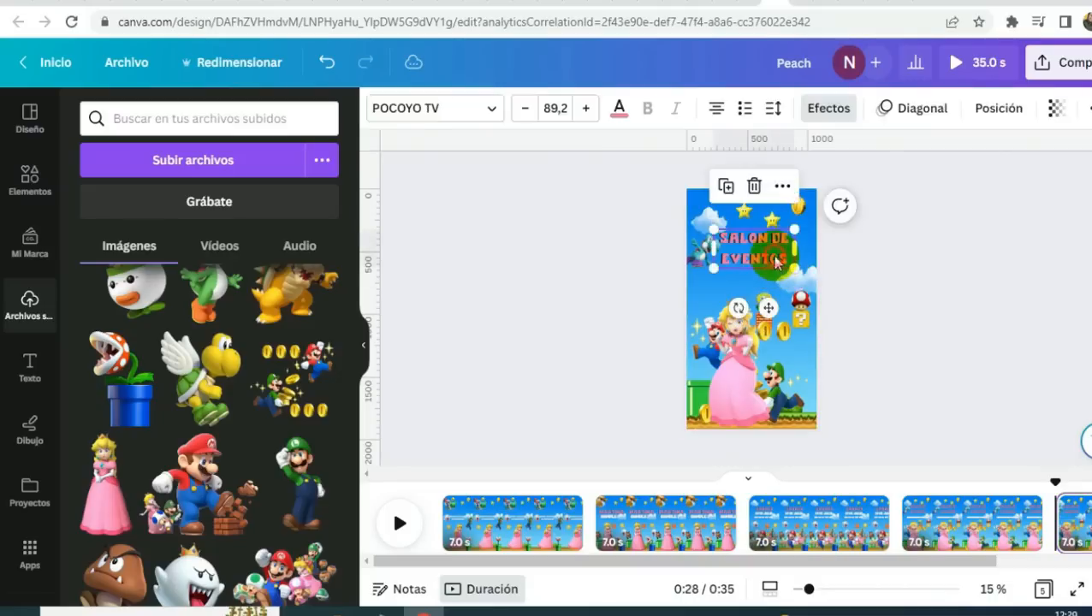
pyautogui.click(776, 263)
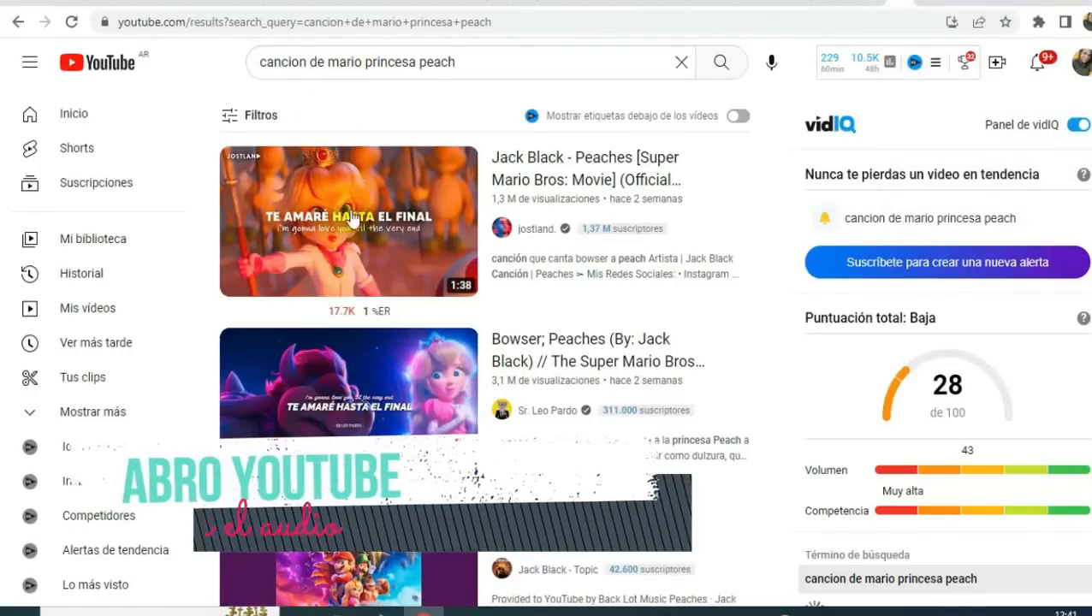
# - On YouTube, open the video "Jack Black - Peaches [Super Mario Bros: Movie]" from the search results and mute the site
pyautogui.click(351, 225)
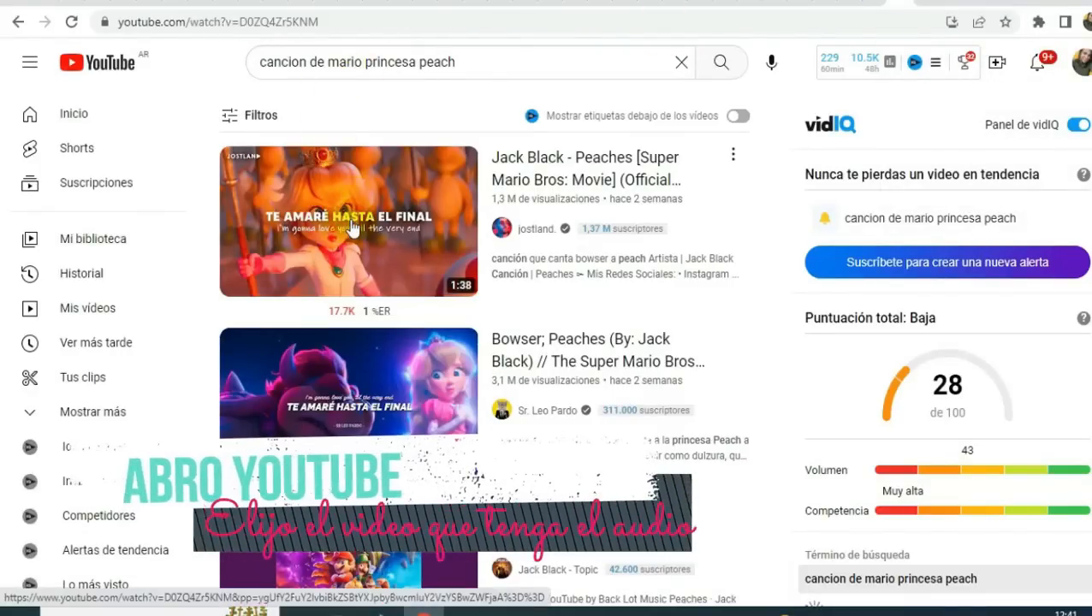
pyautogui.rightClick(895, 7)
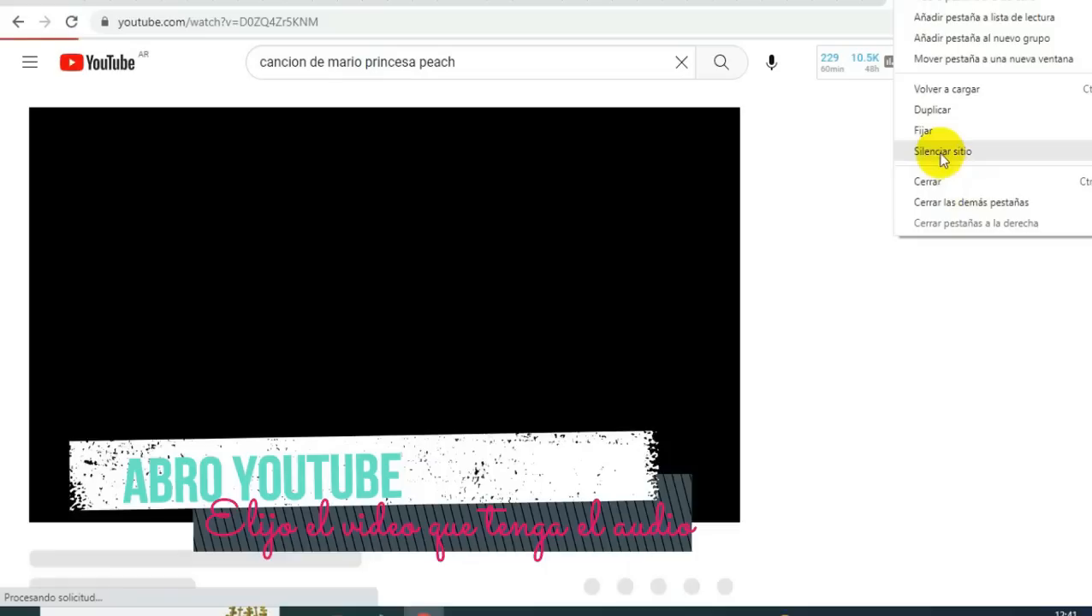
pyautogui.click(942, 154)
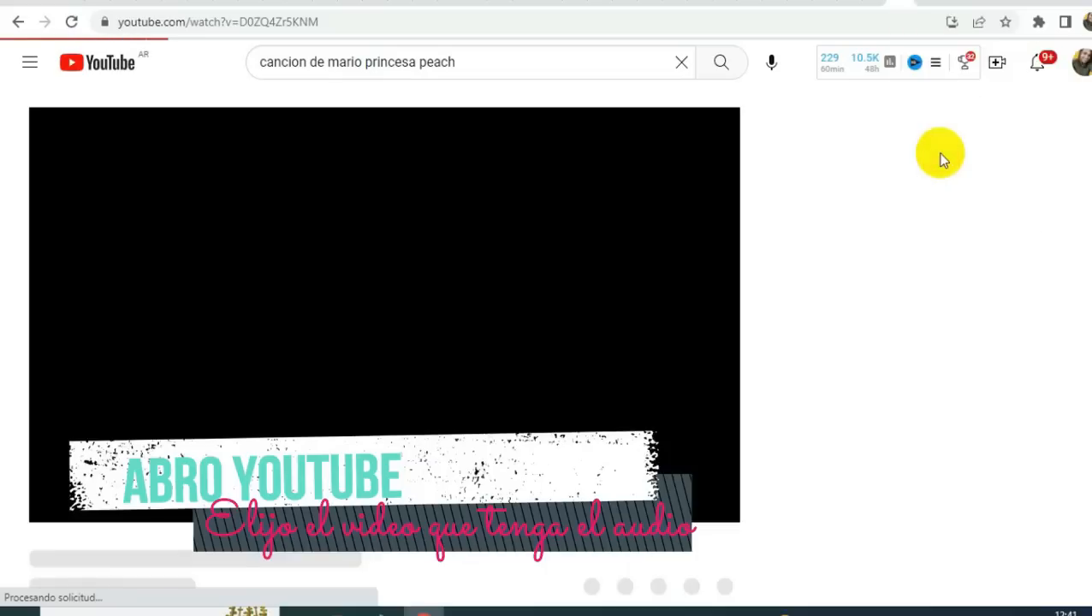
# - Open the Peaches video in the y2mate downloader by adding "pp" after "youtube" in its web address
pyautogui.click(189, 26)
pyautogui.click(184, 25)
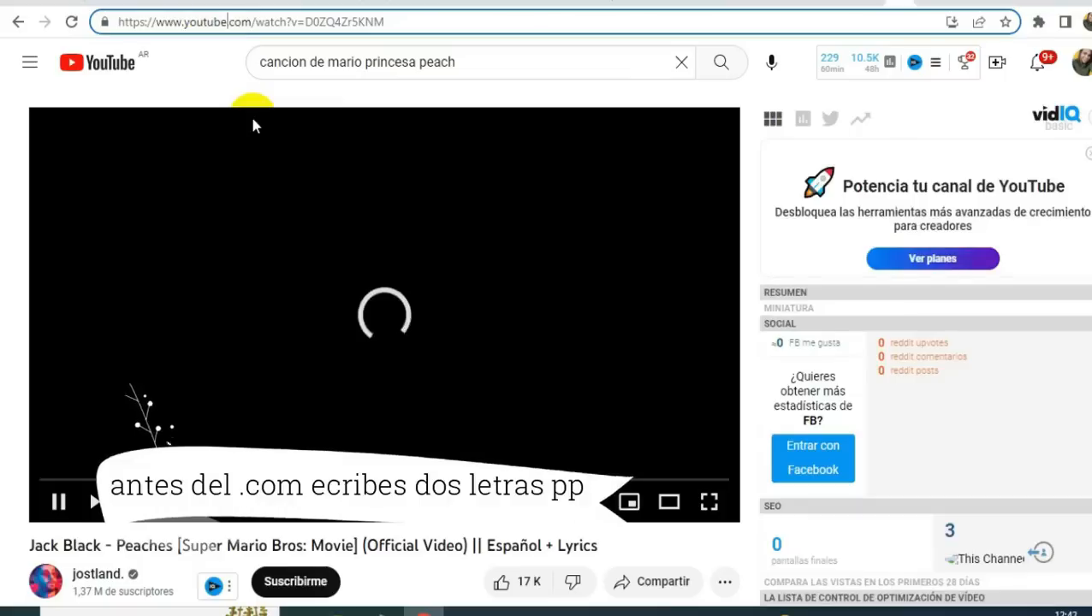
pyautogui.write('pp')
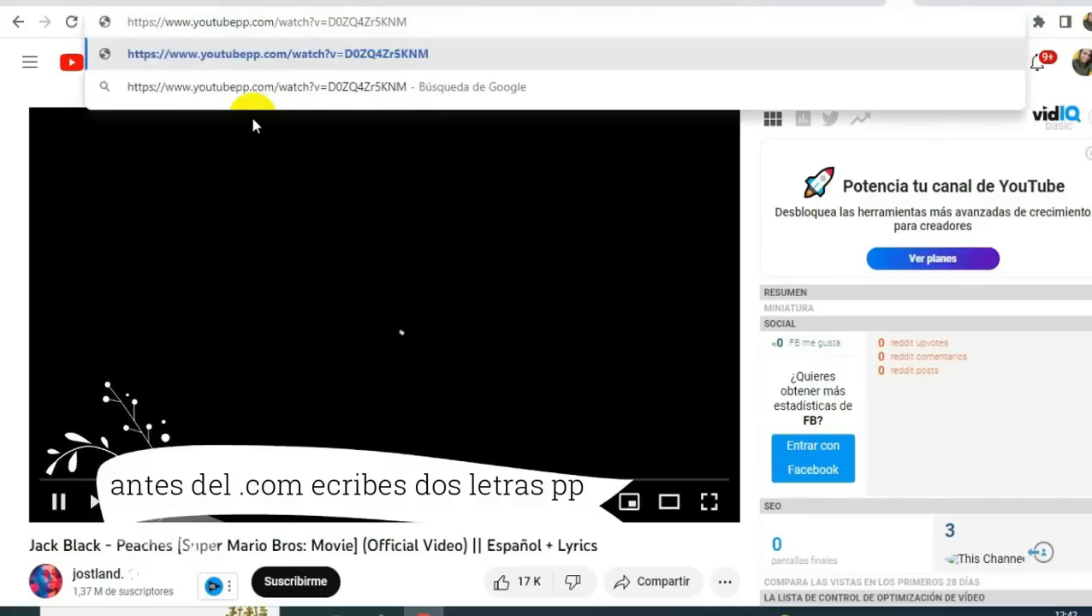
pyautogui.press('Return')
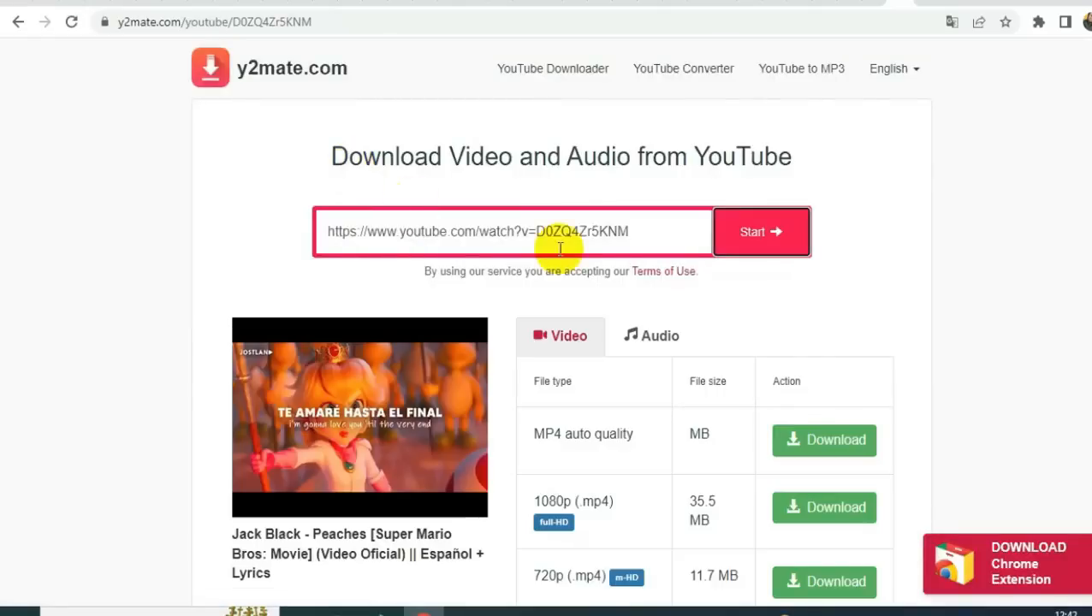
# - Download the video's audio as an MP3 at 128kbps and dismiss the conversion dialog
pyautogui.click(653, 336)
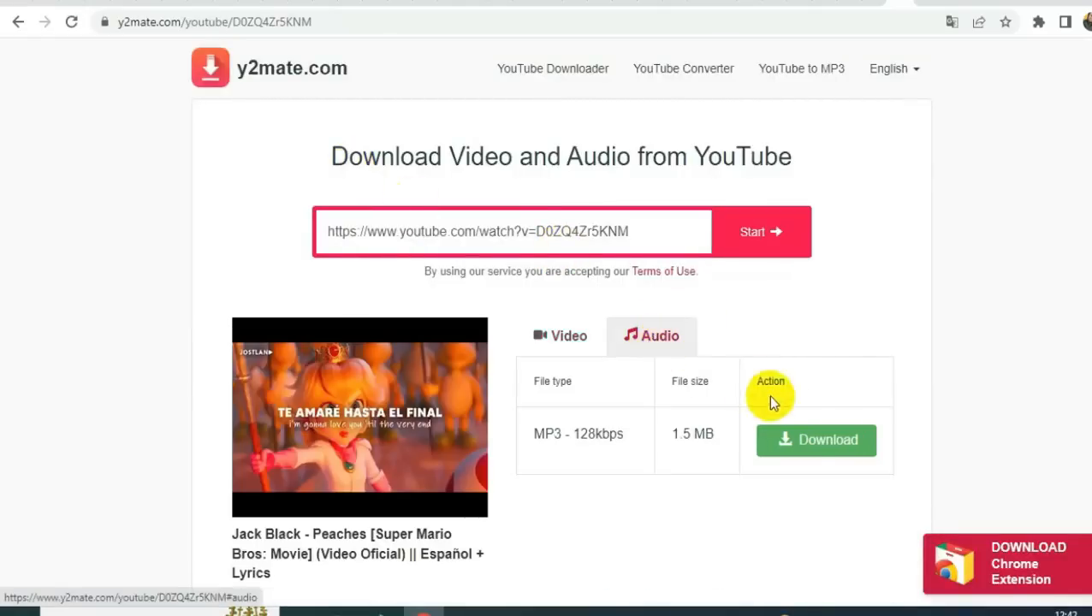
pyautogui.click(836, 443)
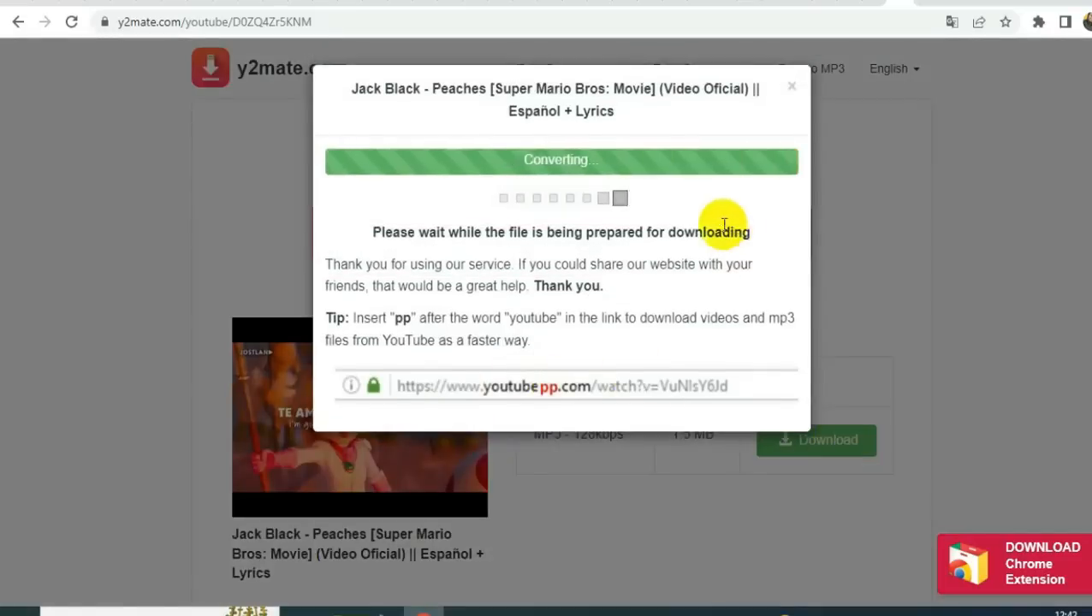
pyautogui.click(552, 167)
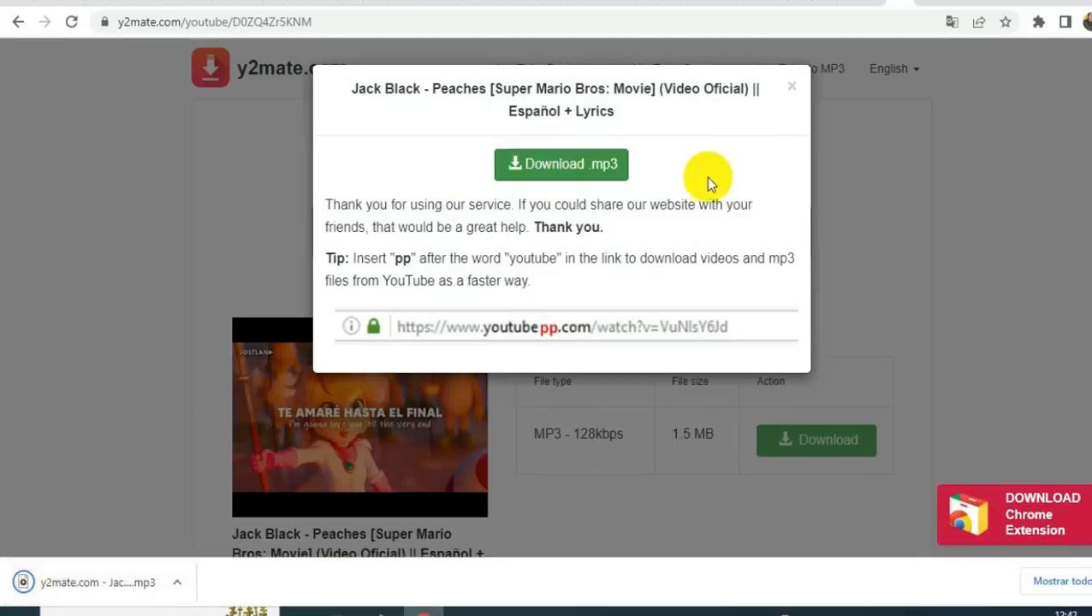
pyautogui.click(789, 89)
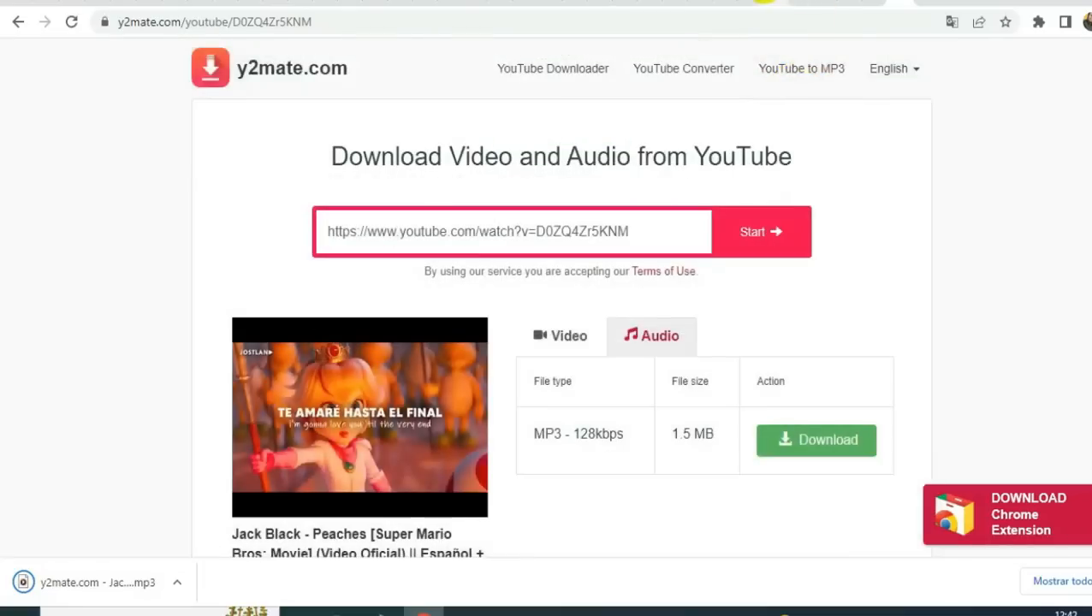
# - Switch back to the Canva invitation and upload the "y2mate.com - Jack Black Peaches" audio file from the Descargas folder
pyautogui.click(768, 2)
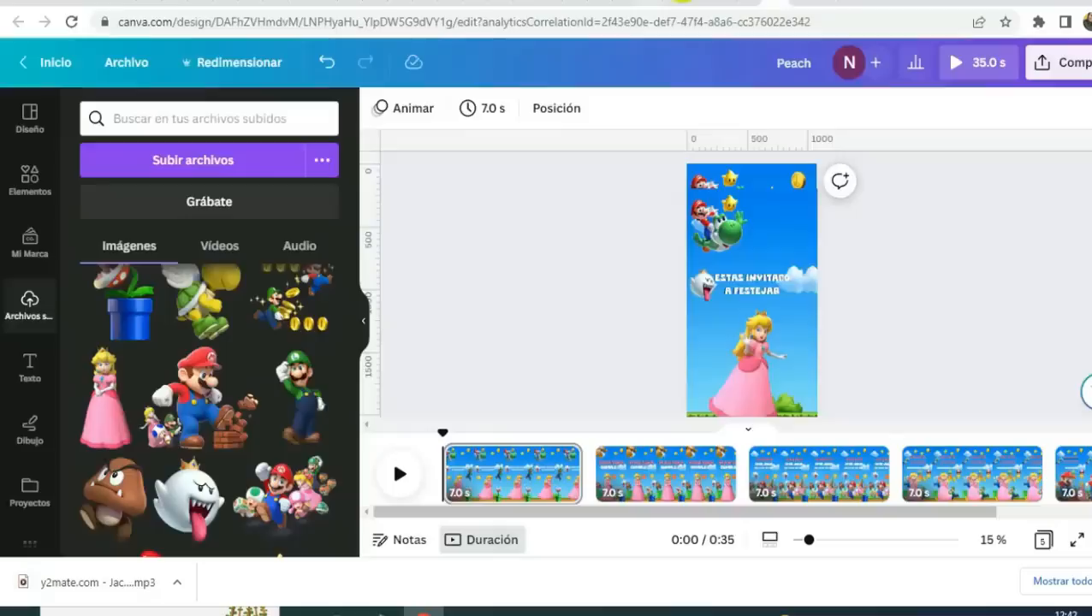
pyautogui.rightClick(768, 2)
pyautogui.click(799, 144)
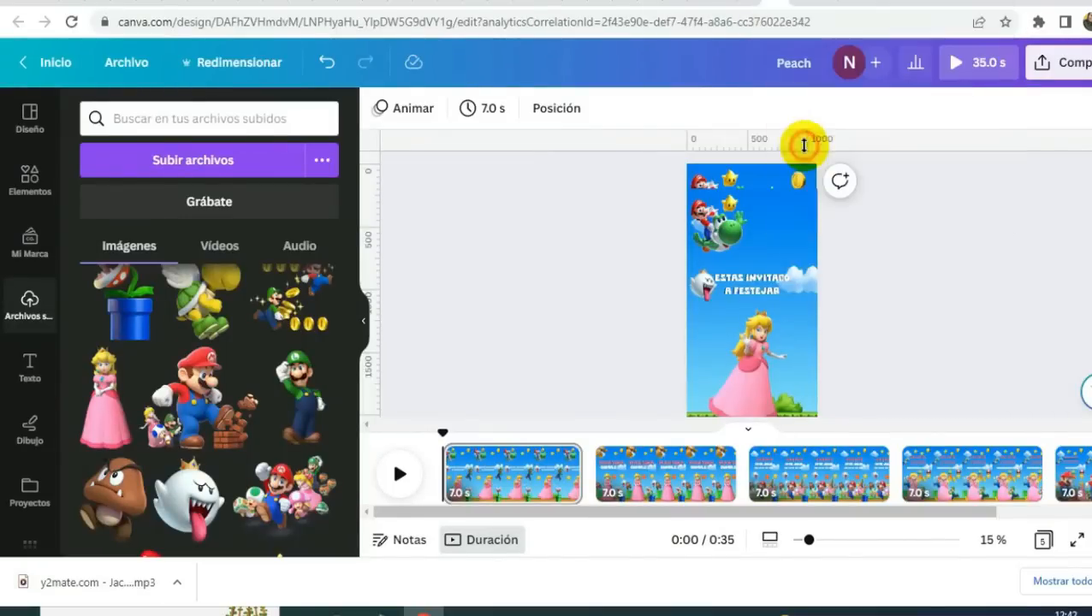
pyautogui.click(139, 175)
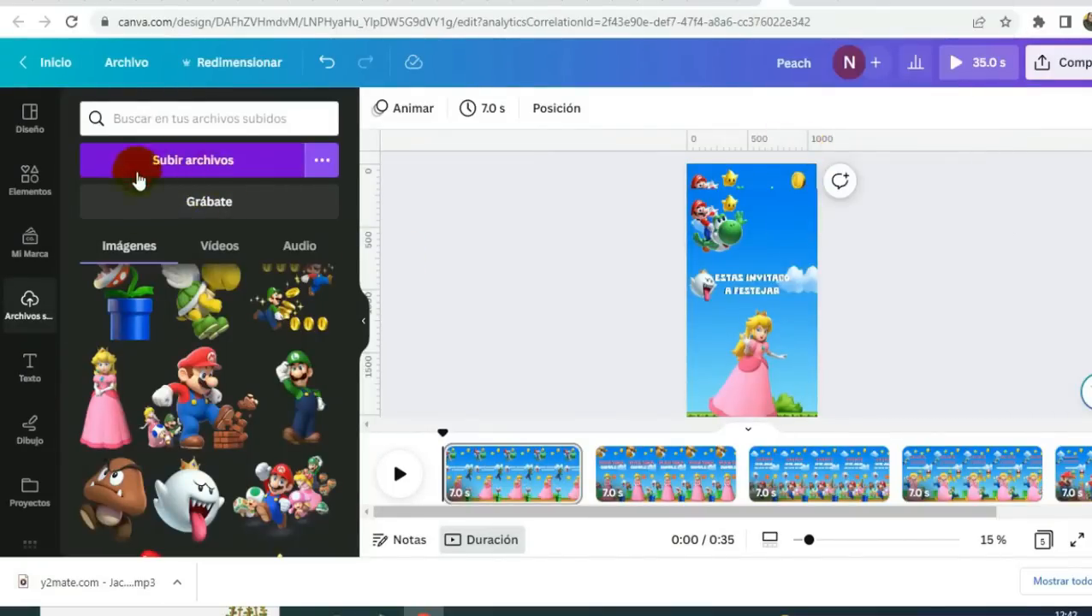
pyautogui.click(203, 167)
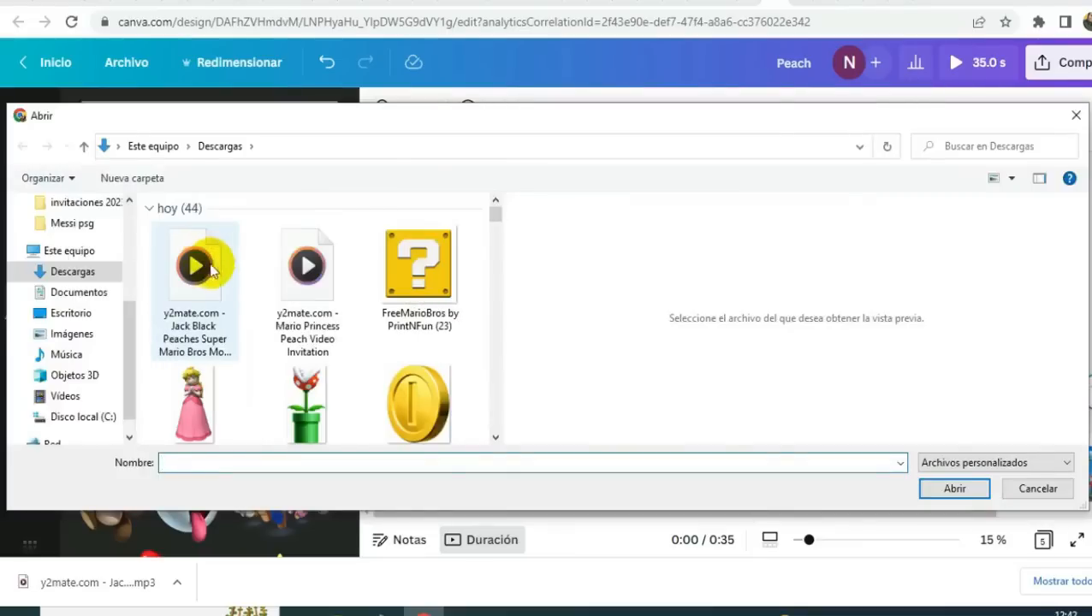
pyautogui.click(197, 266)
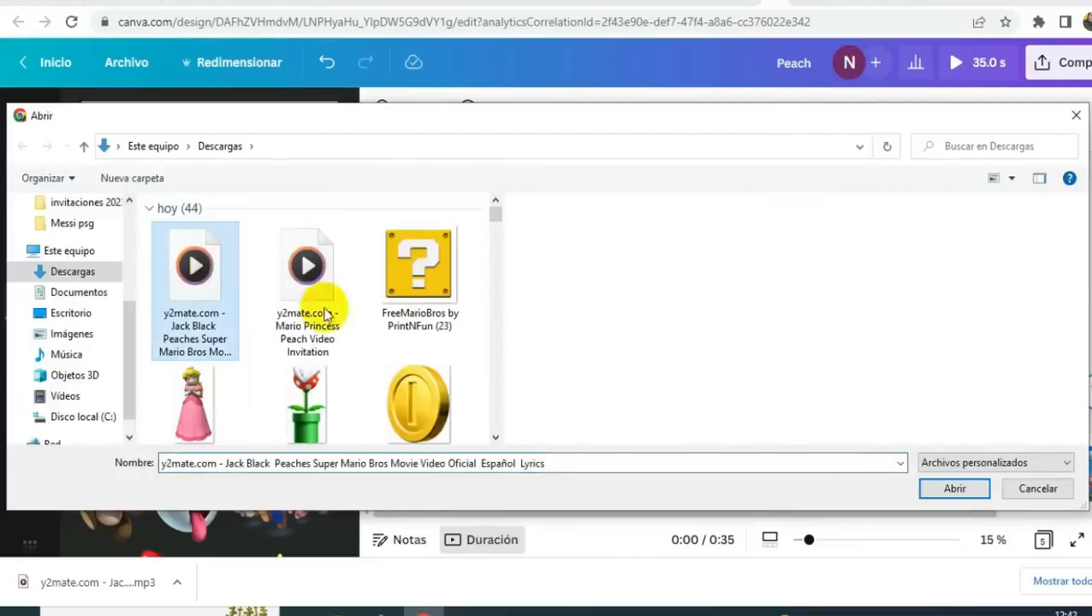
pyautogui.click(956, 489)
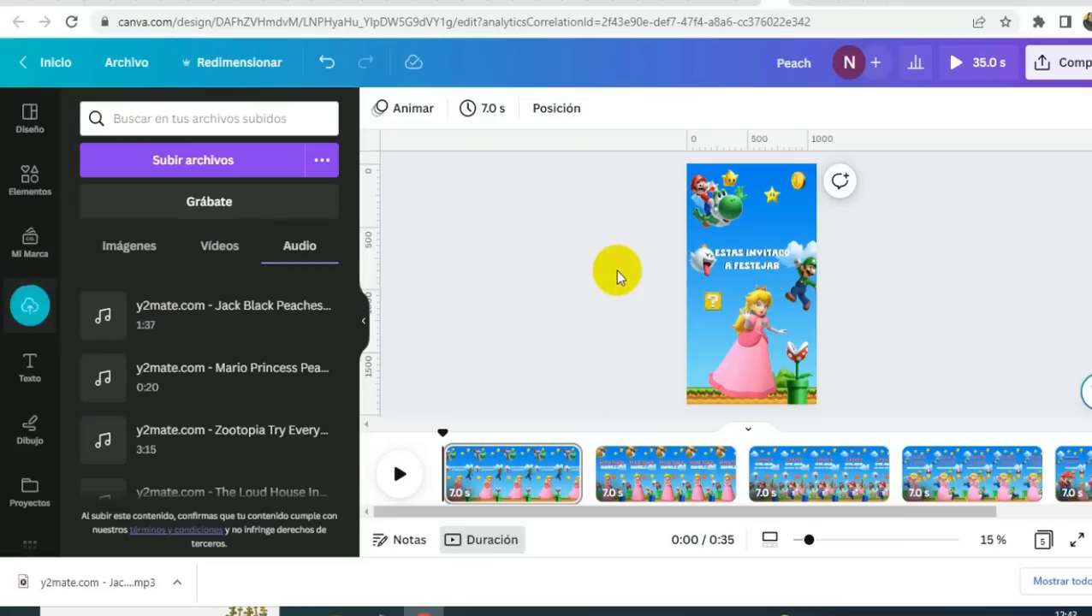
# - Add the uploaded Jack Black Peaches song to the invitation as a soundtrack, starting at the first page
pyautogui.scroll(-3, 602, 292)
pyautogui.click(609, 432)
pyautogui.moveTo(597, 434); pyautogui.dragTo(439, 434)
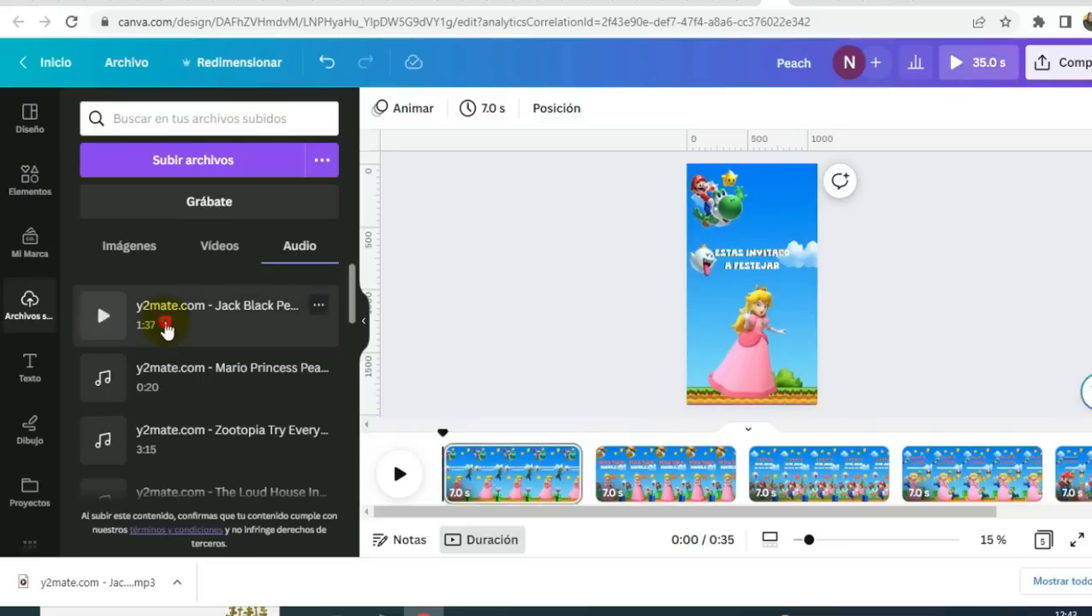
pyautogui.click(167, 329)
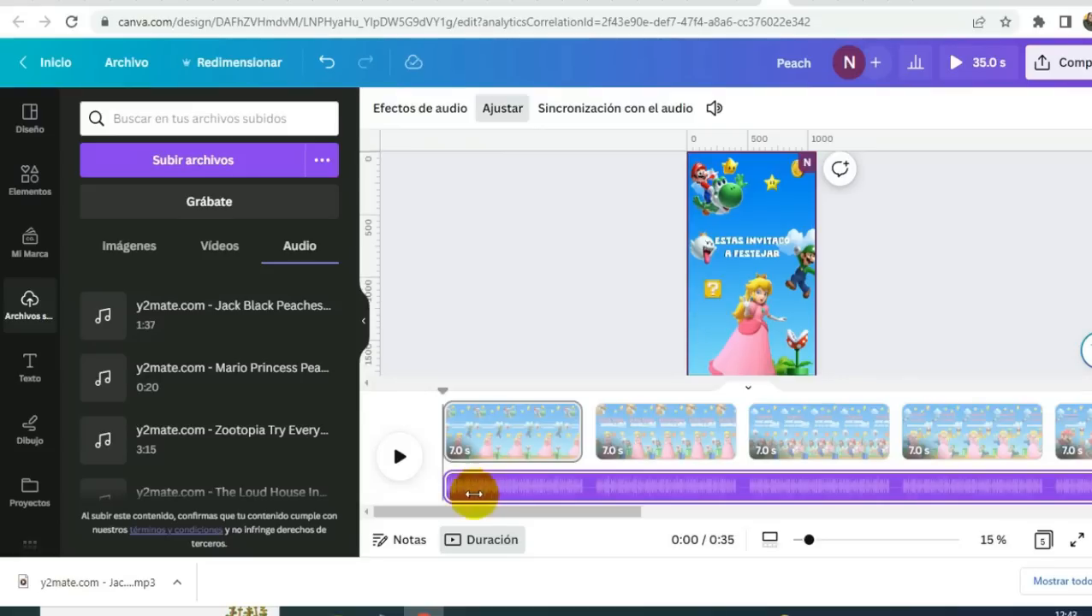
# - Shift the song within its audio track so that the invitation starts on a later part of it
pyautogui.click(582, 430)
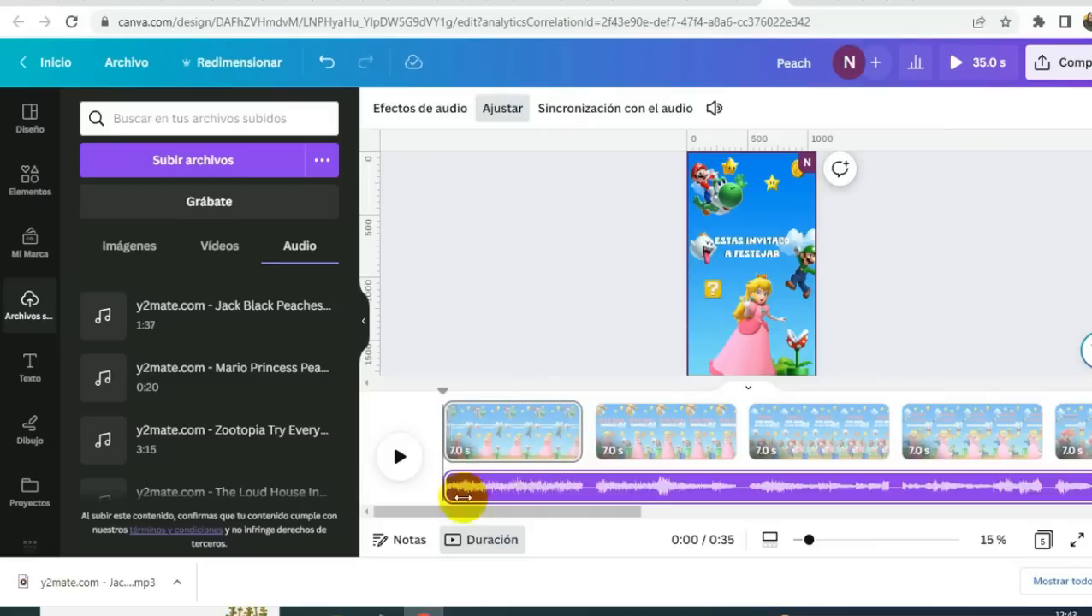
pyautogui.moveTo(496, 492); pyautogui.dragTo(380, 475)
pyautogui.click(528, 394)
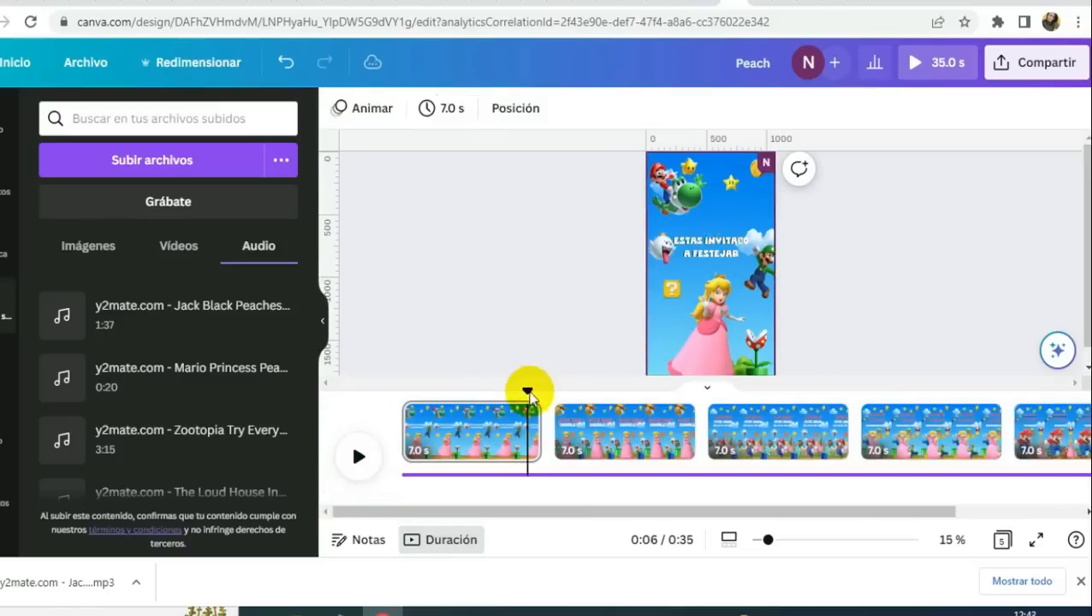
pyautogui.click(403, 436)
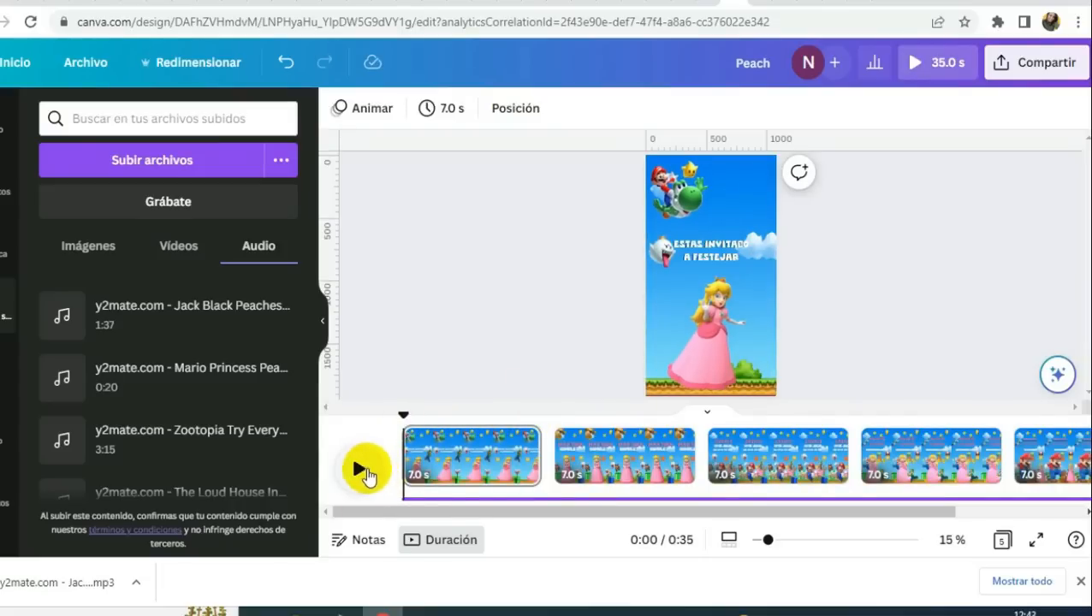
pyautogui.click(463, 499)
pyautogui.moveTo(608, 494); pyautogui.dragTo(555, 480)
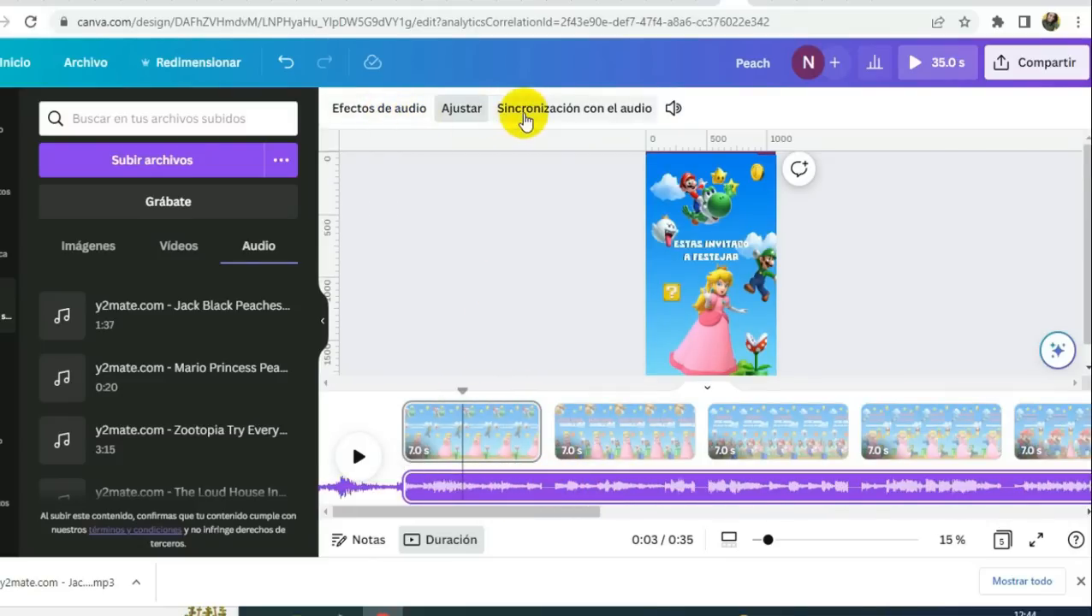
# - Set the song's fade-in to 1.3 s and fade-out to 3.0 s, and return the playhead to the start
pyautogui.click(380, 117)
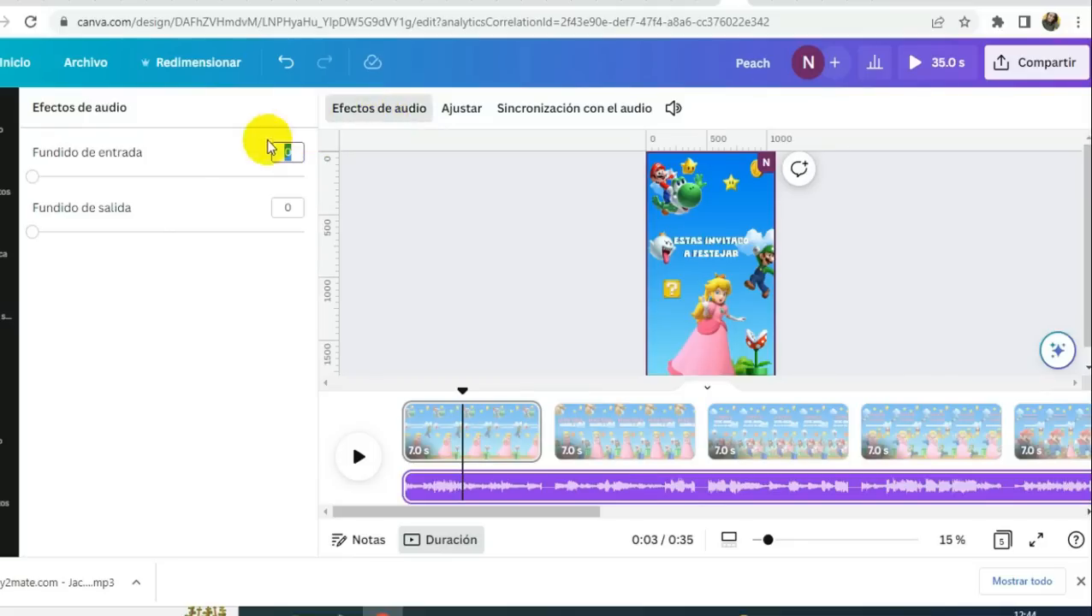
pyautogui.click(128, 177)
pyautogui.click(105, 177)
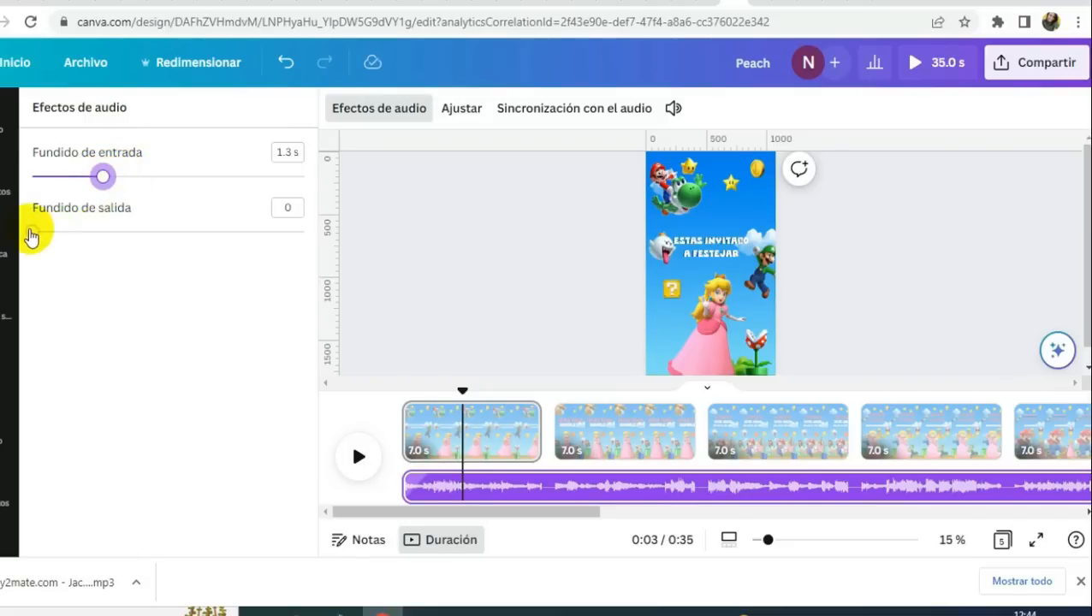
pyautogui.moveTo(31, 233); pyautogui.dragTo(197, 233)
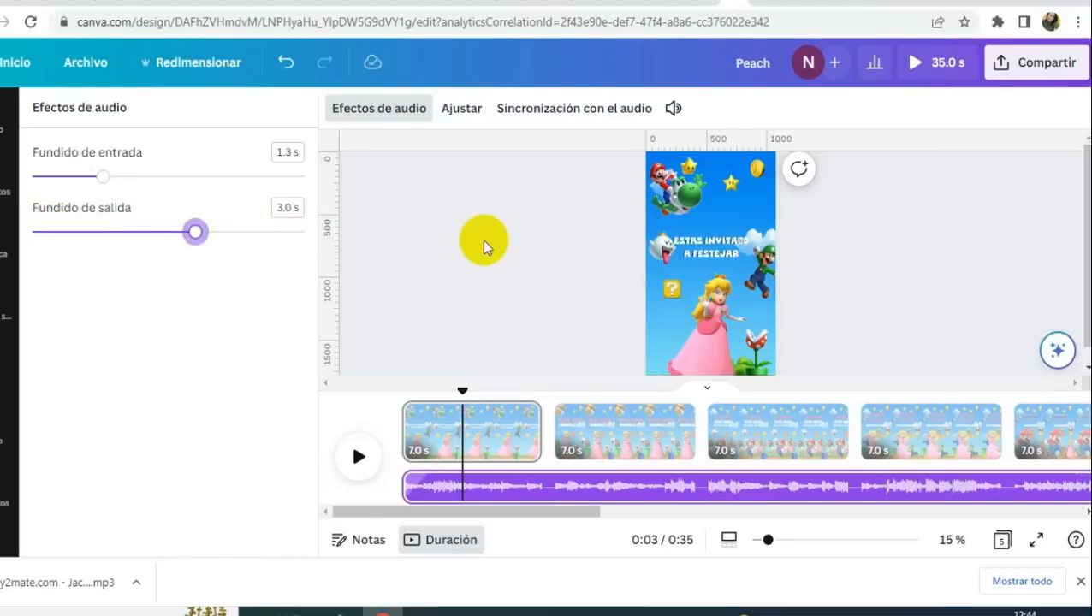
pyautogui.moveTo(463, 391); pyautogui.dragTo(403, 402)
pyautogui.click(544, 422)
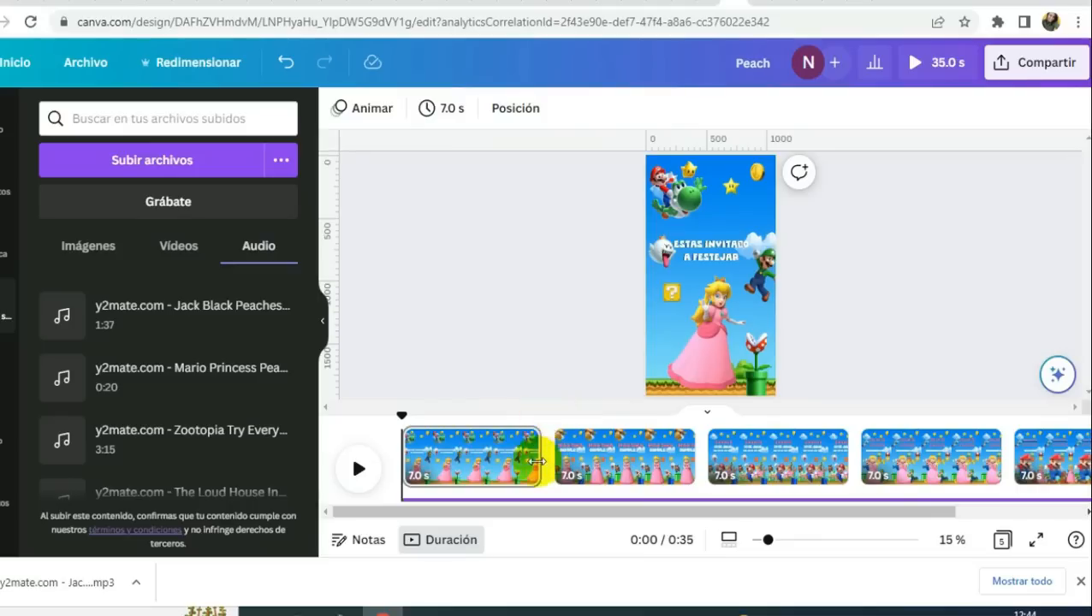
# - Preview several transitions between the first and second pages and apply the Fluir transition there
pyautogui.moveTo(547, 467)
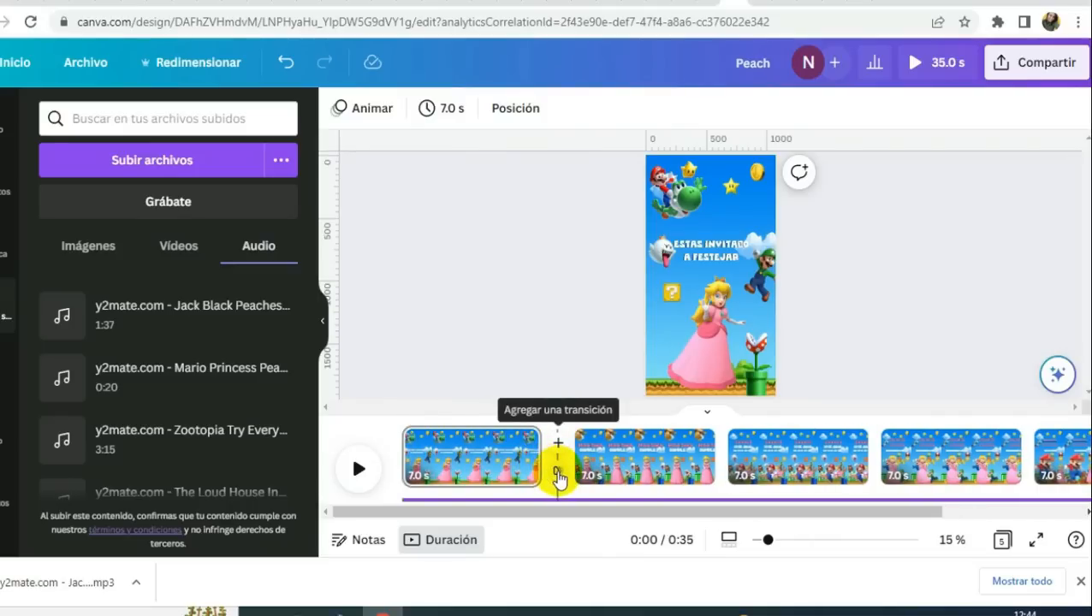
pyautogui.click(558, 472)
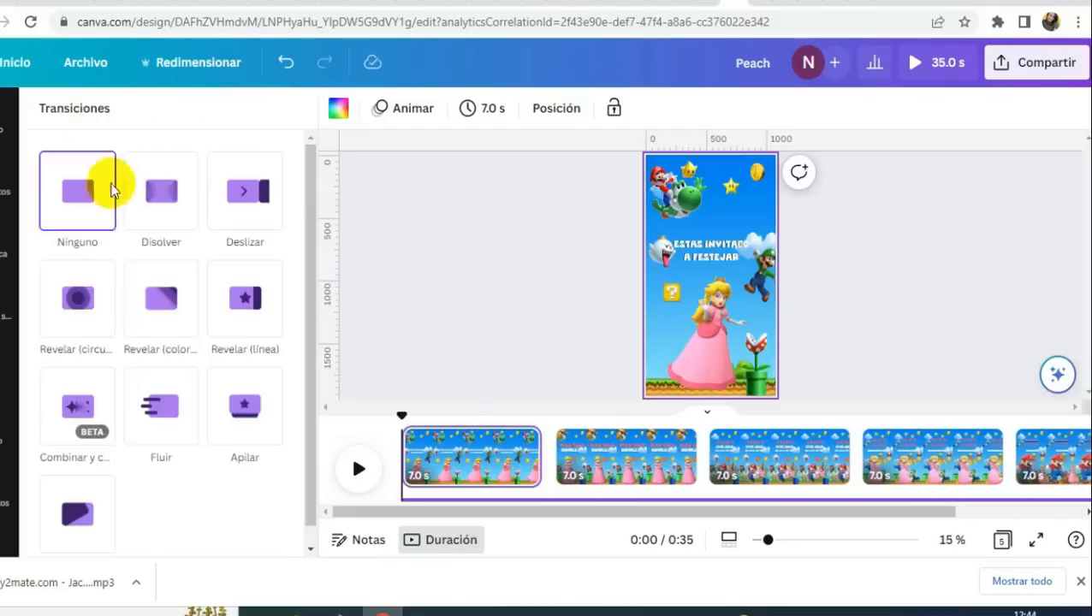
pyautogui.click(244, 210)
pyautogui.click(249, 298)
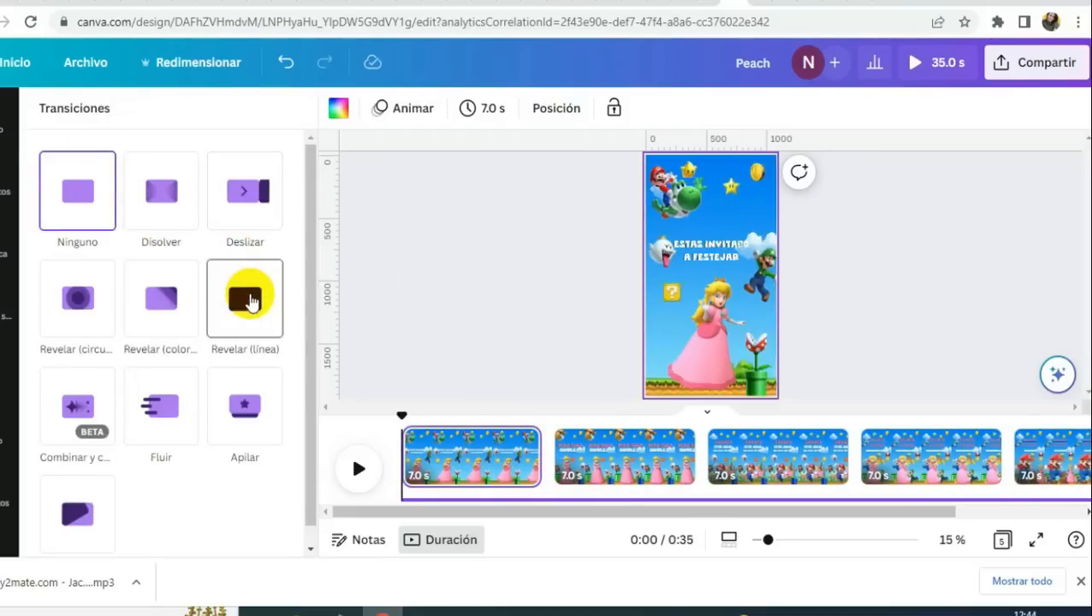
pyautogui.click(167, 302)
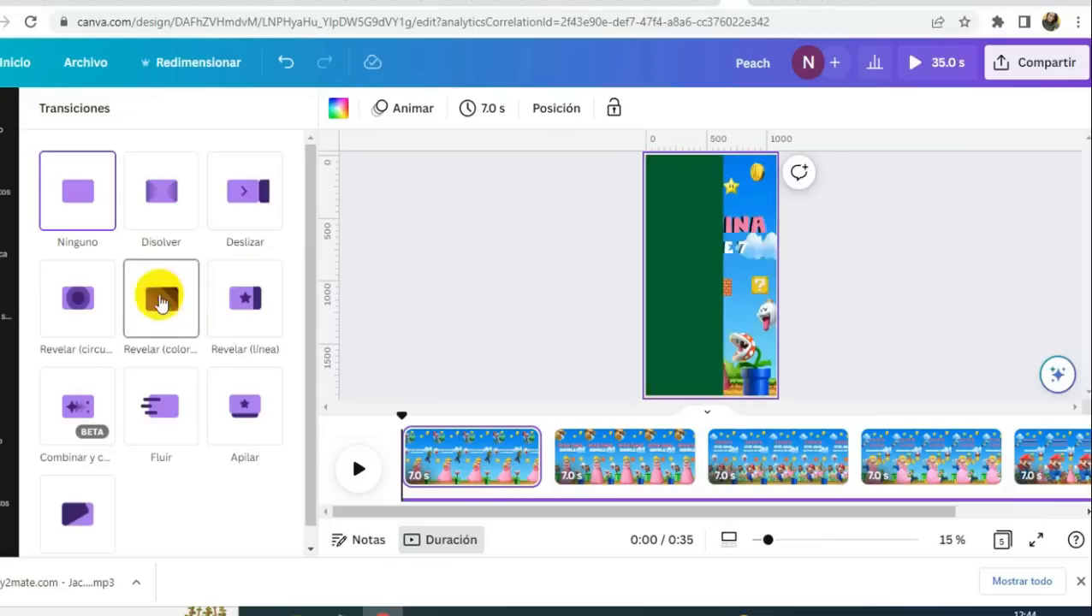
pyautogui.click(78, 312)
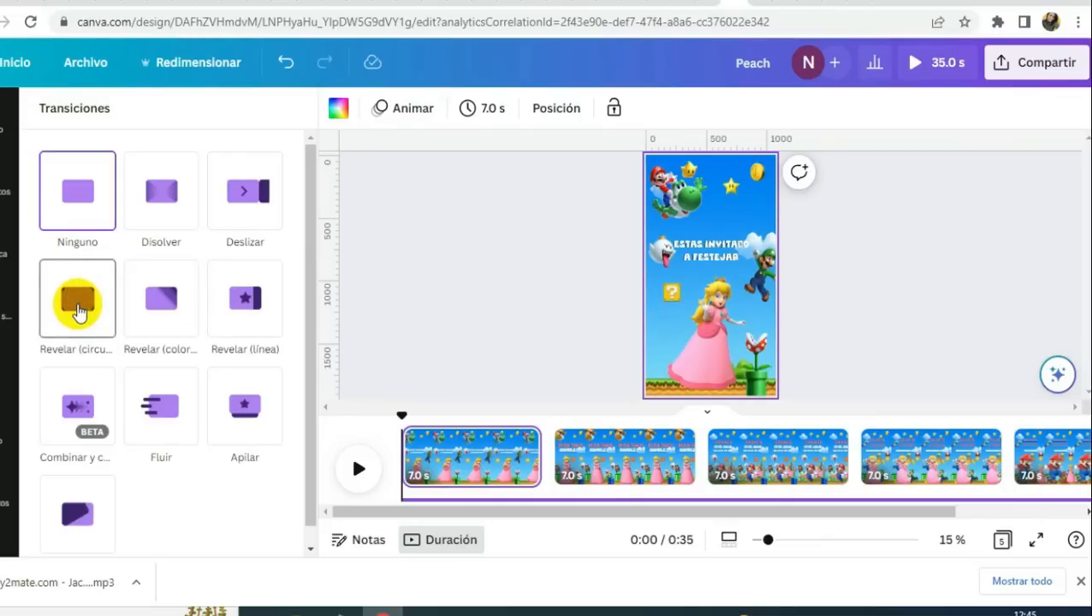
pyautogui.click(165, 415)
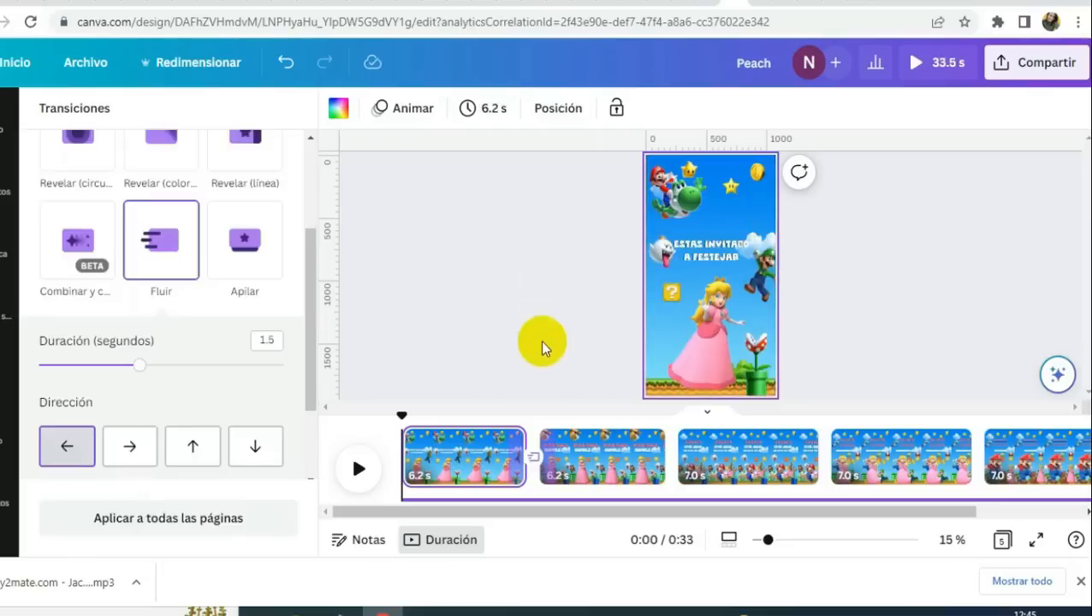
# - Apply the 1.5-second Fluir transition to all pages and close the transition settings
pyautogui.click(726, 251)
pyautogui.click(761, 310)
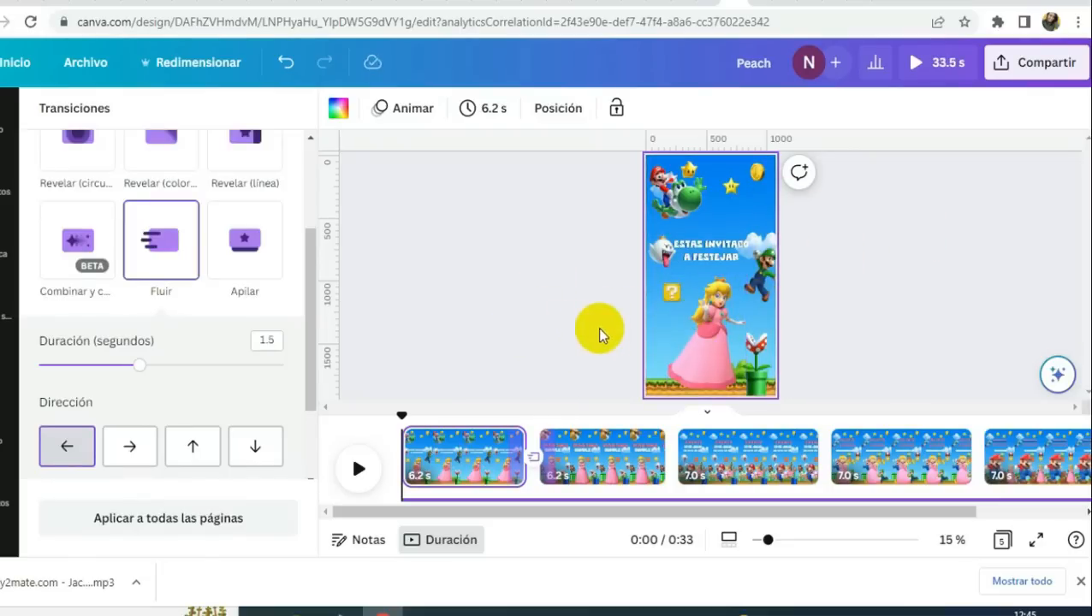
pyautogui.click(193, 529)
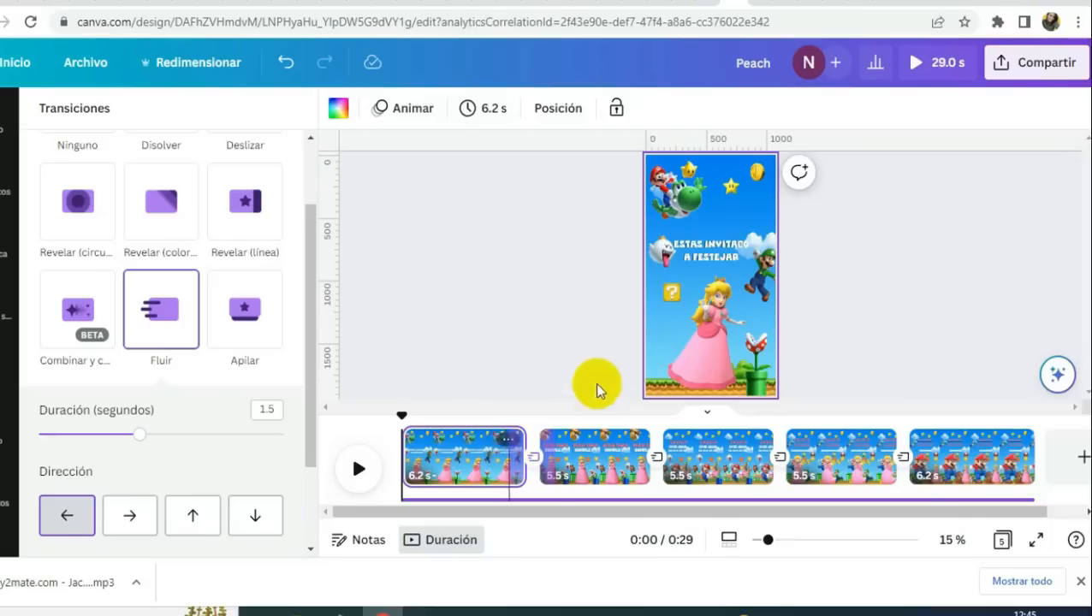
pyautogui.click(869, 368)
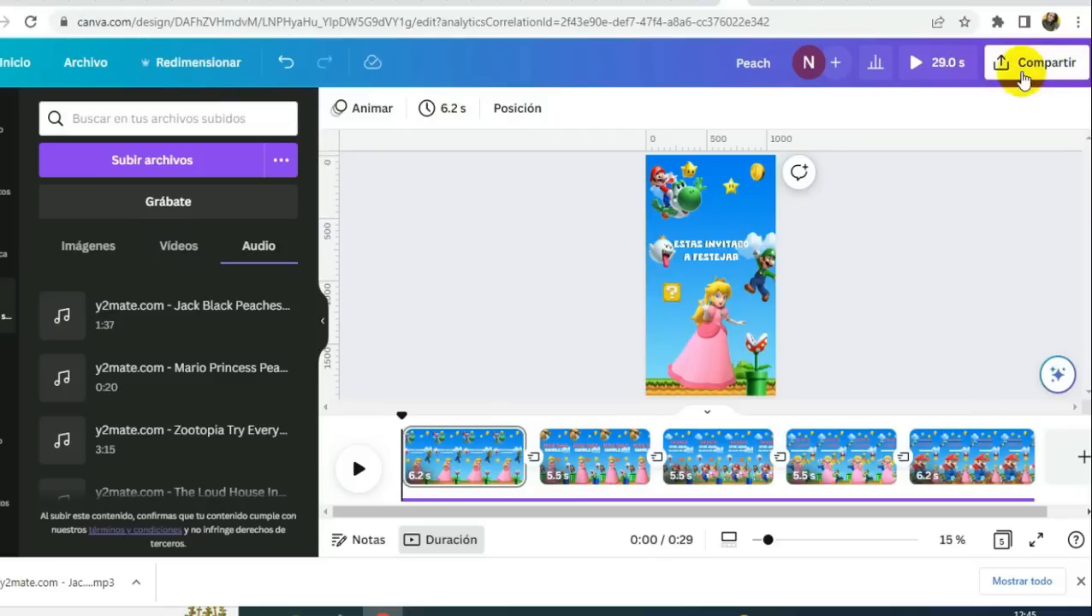
pyautogui.click(946, 321)
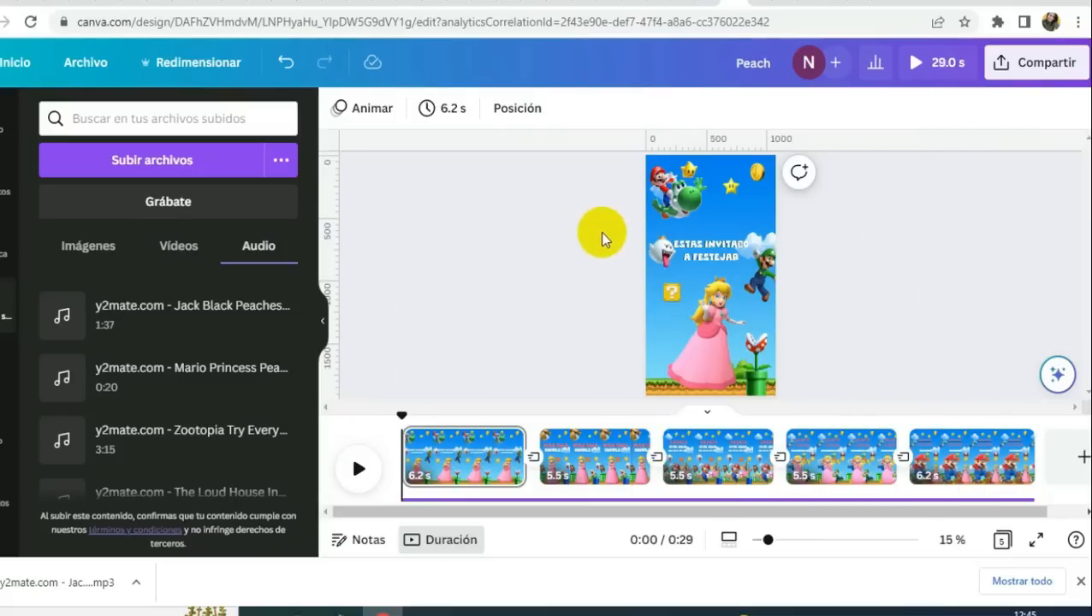
# - Download all five pages of the invitation as an MP4 video in 1080p and close the download pop-up
pyautogui.click(1041, 69)
pyautogui.scroll(-3, 914, 268)
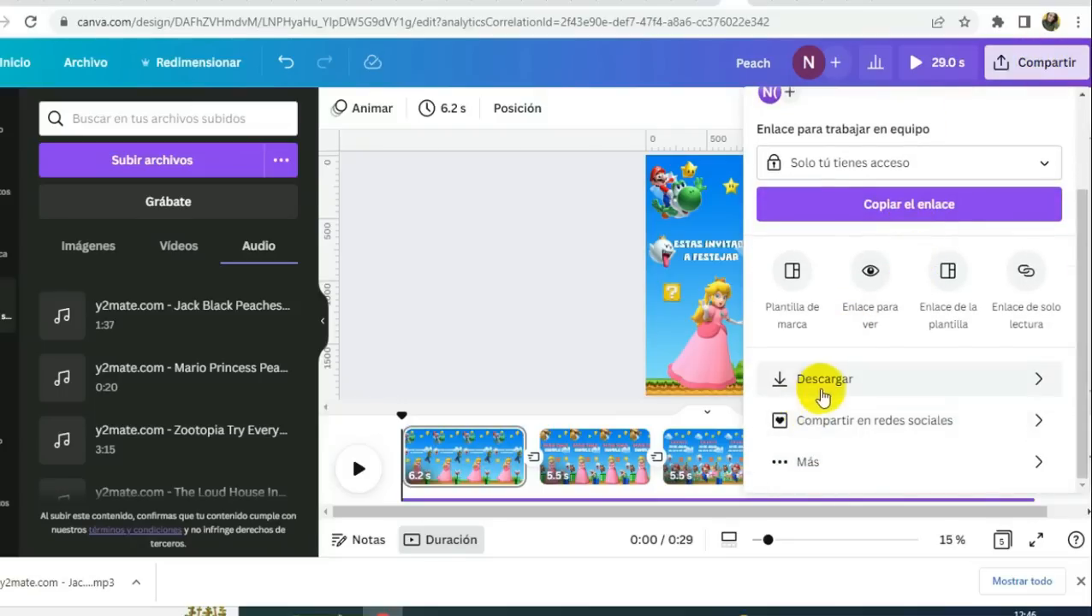
pyautogui.click(840, 388)
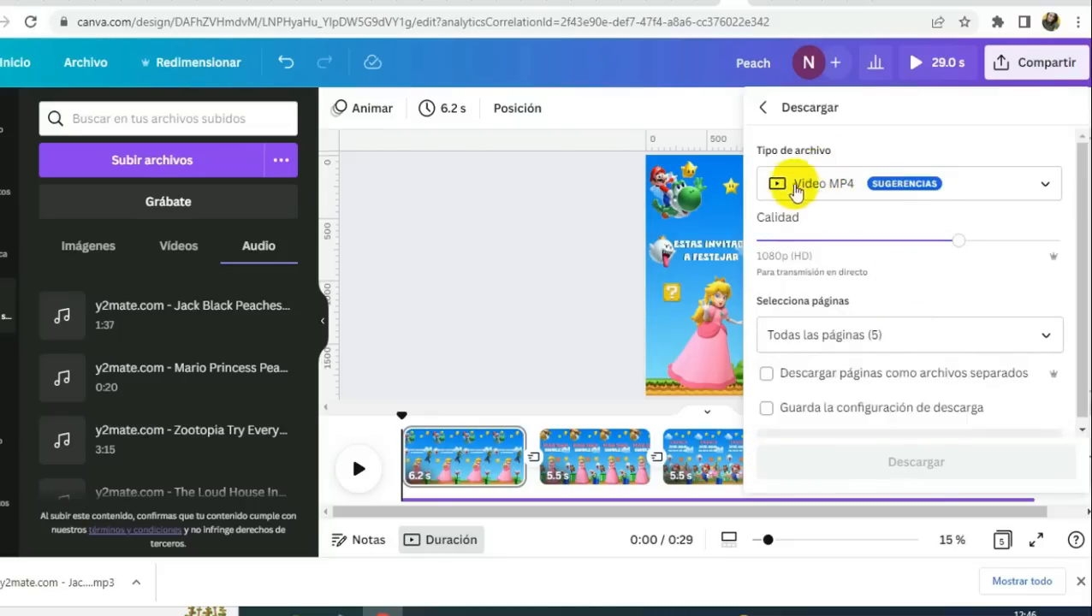
pyautogui.click(856, 190)
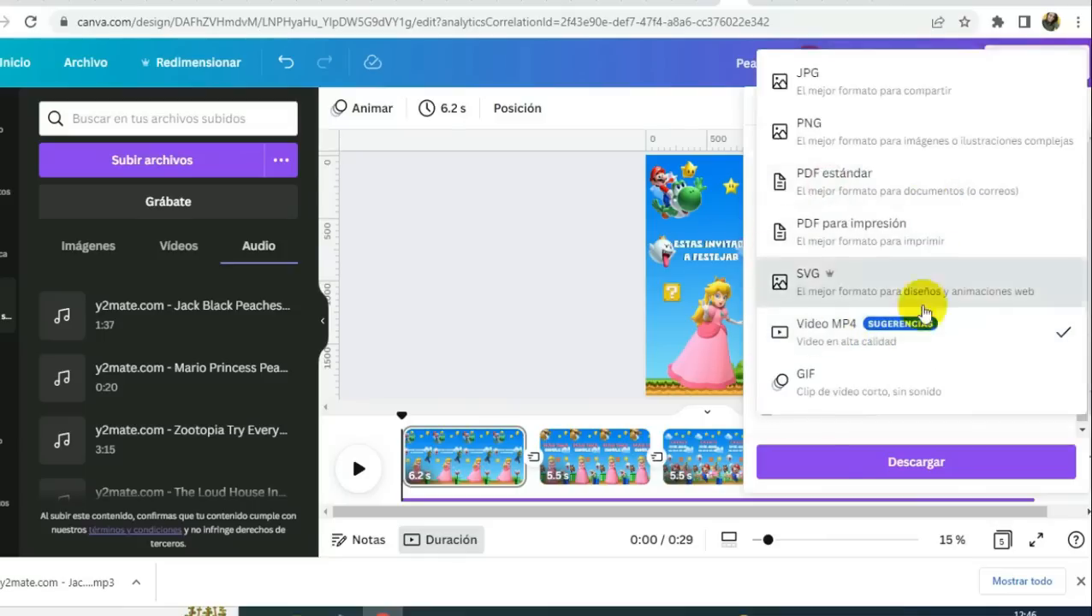
pyautogui.click(898, 324)
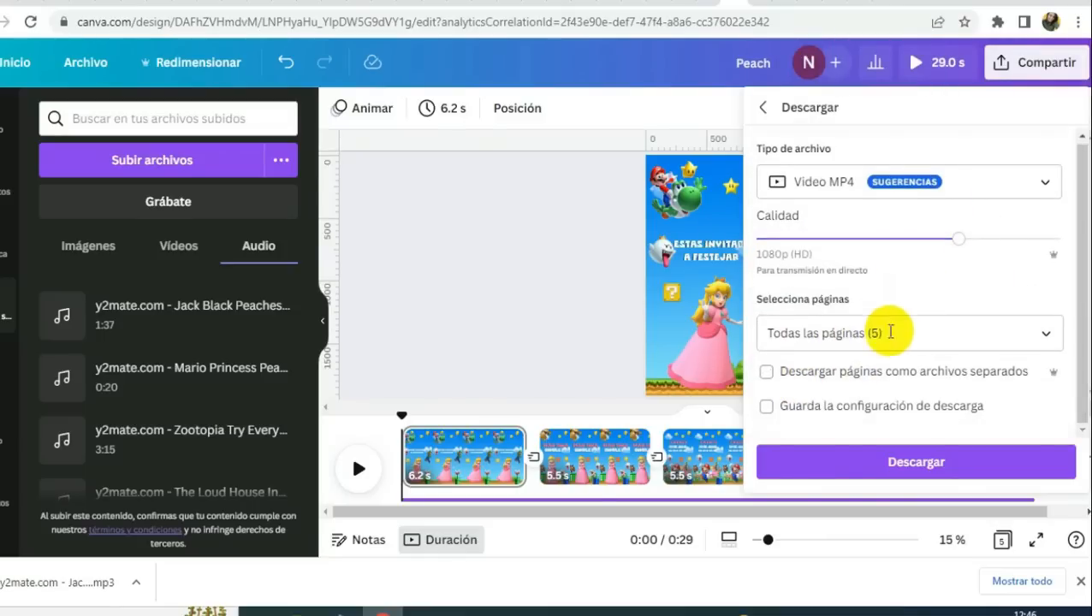
pyautogui.click(926, 466)
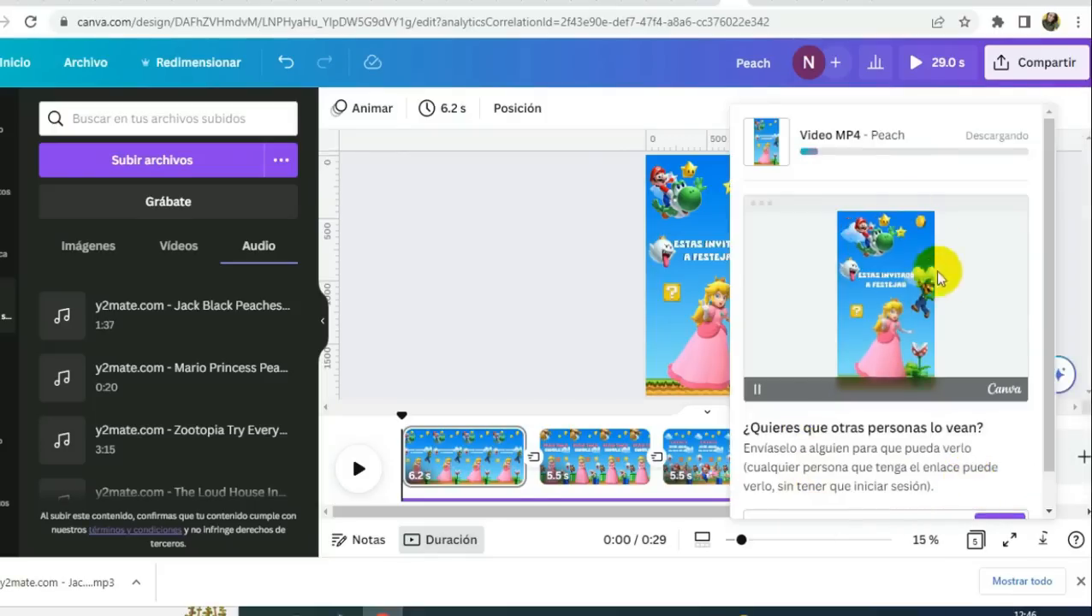
pyautogui.scroll(-1, 932, 154)
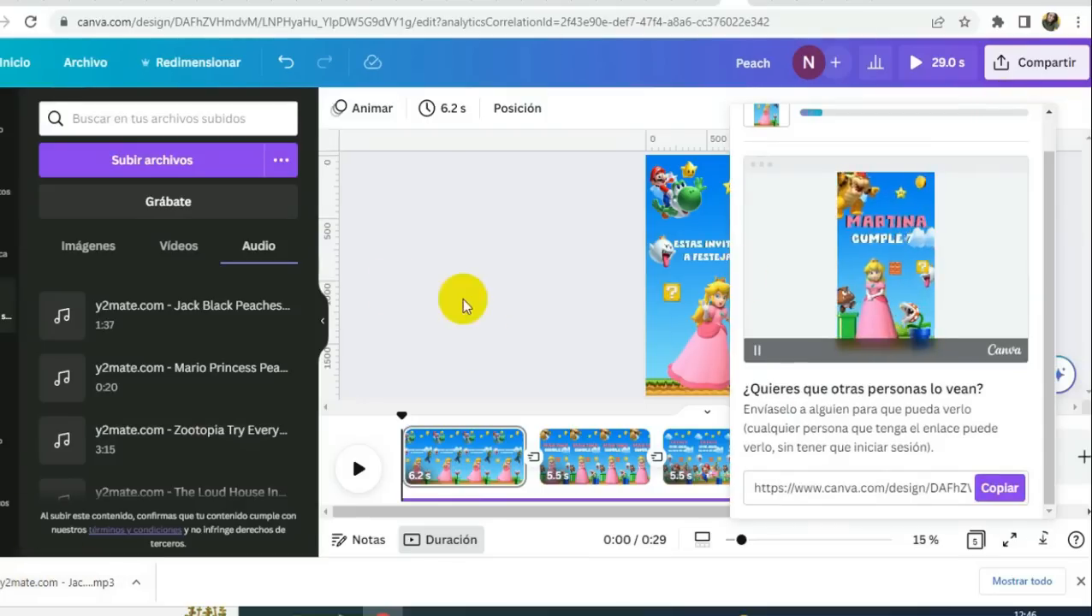
pyautogui.click(530, 225)
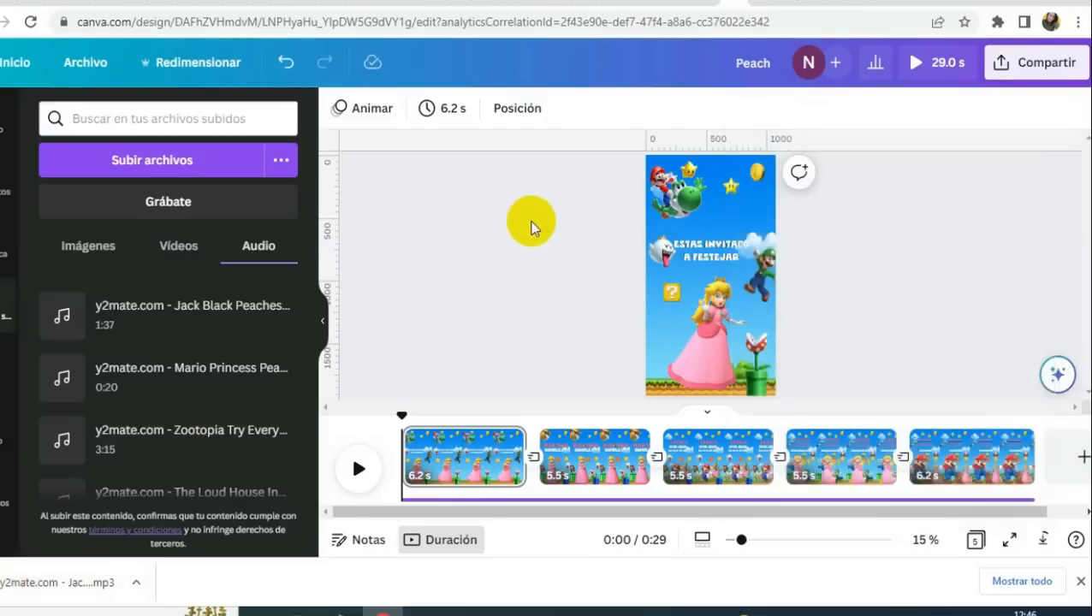